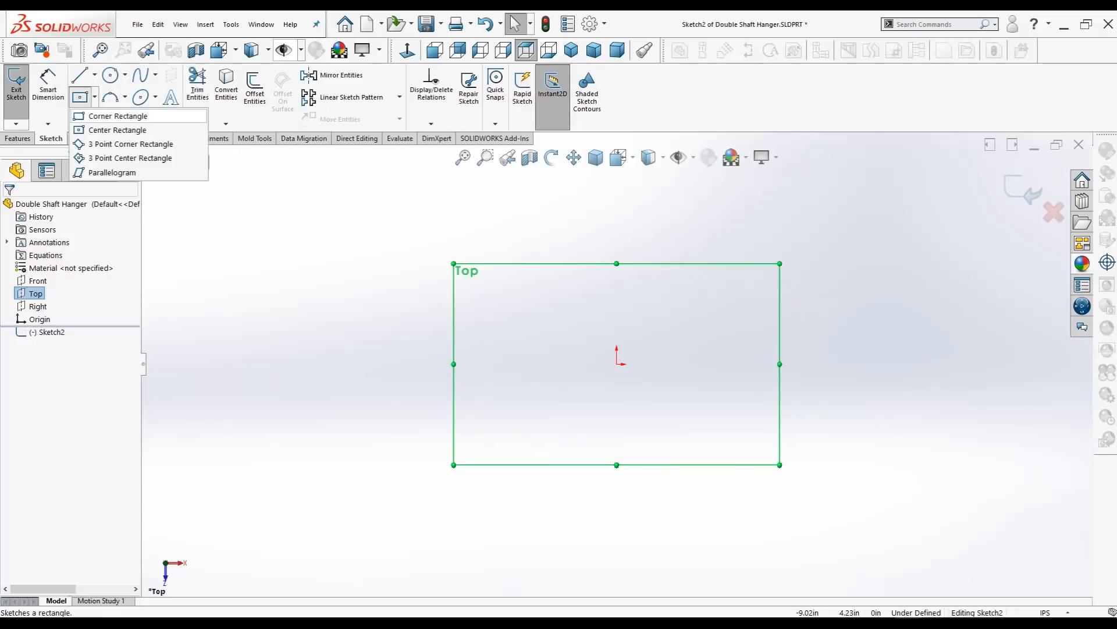
- Sketch a center rectangle on the origin, 3.50 in high and 4.25 in wide
{"action": "left_click", "coordinate": [117, 130]}
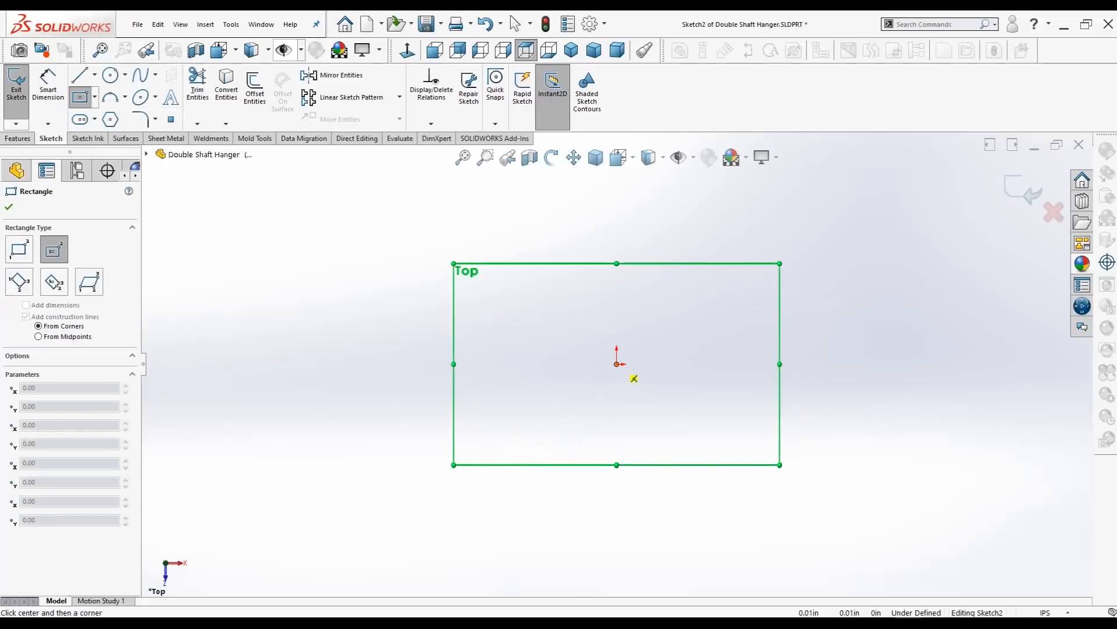
{"action": "left_click", "coordinate": [617, 364]}
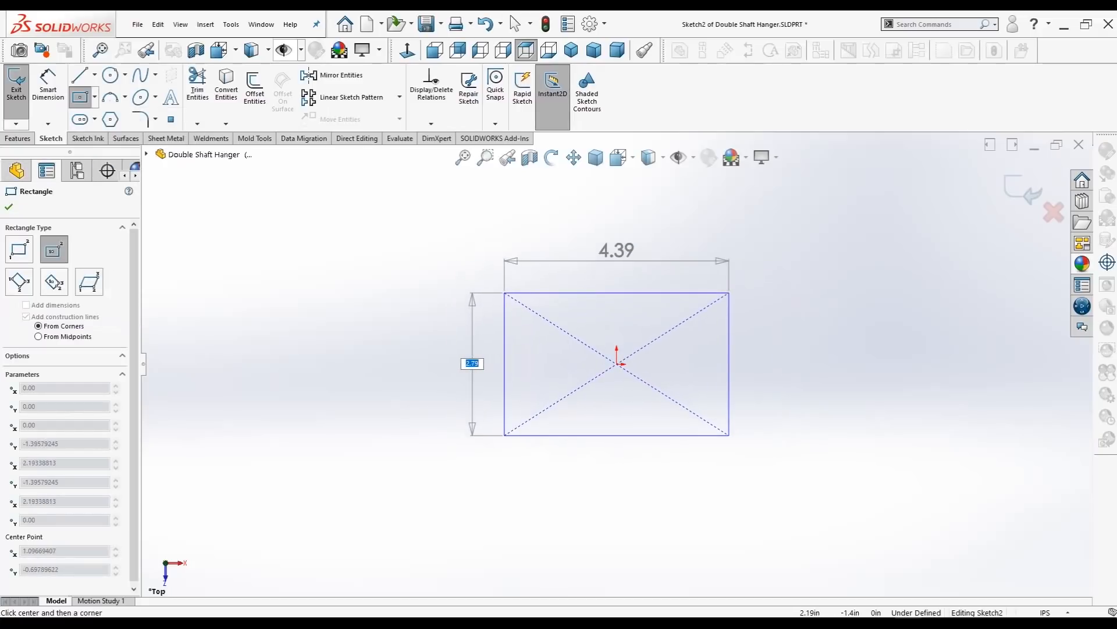
{"action": "key", "text": "BackSpace"}
{"action": "key", "text": "Tab"}
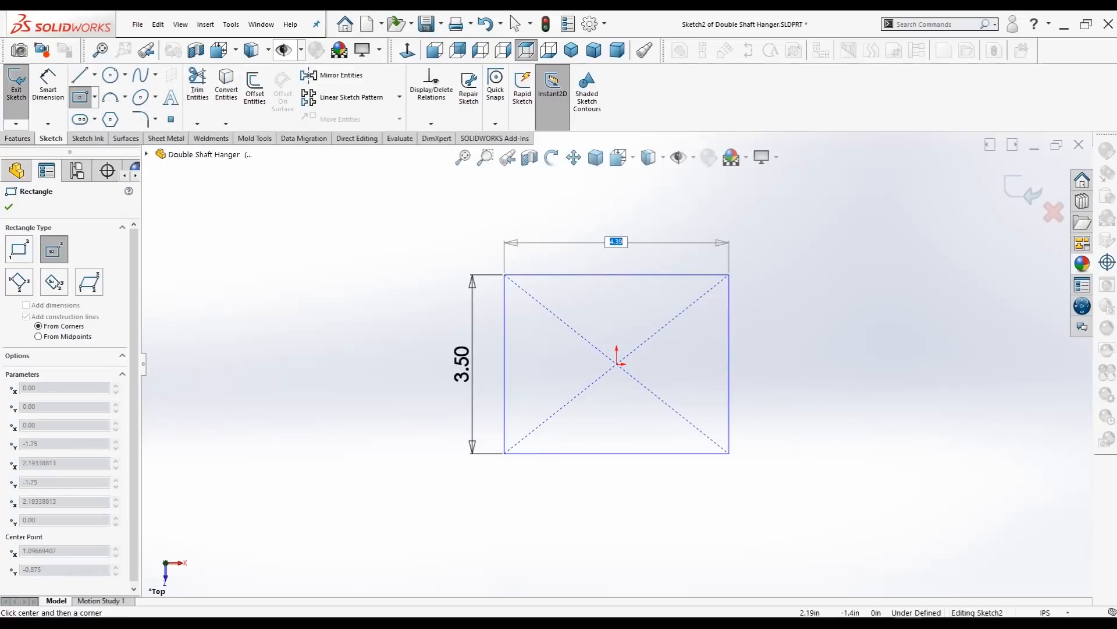
{"action": "type", "text": "4.5"}
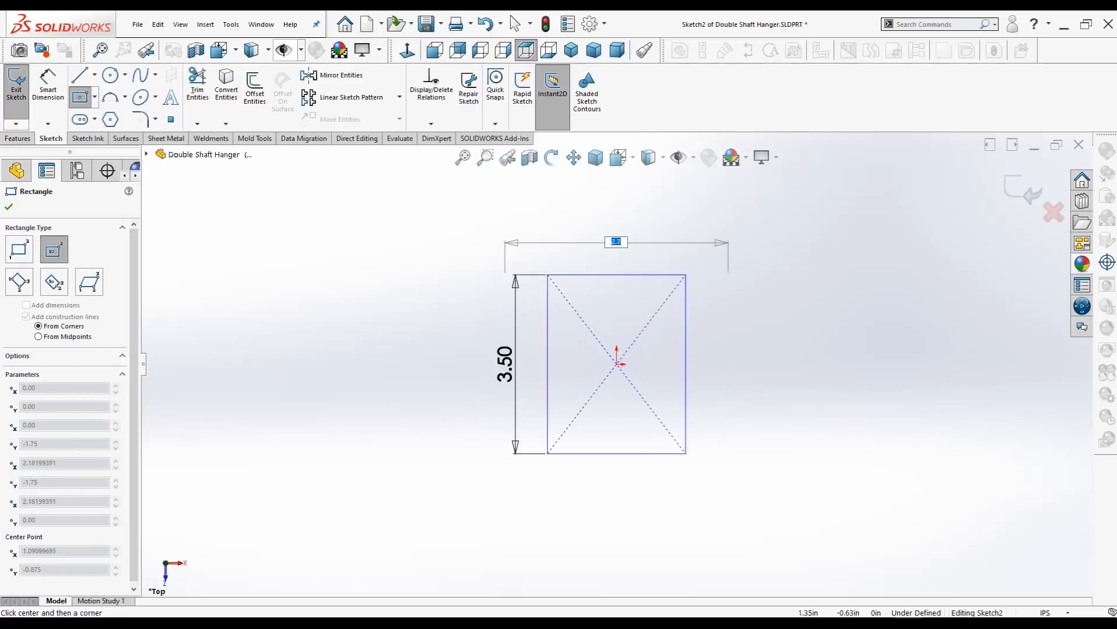
{"action": "type", "text": "2"}
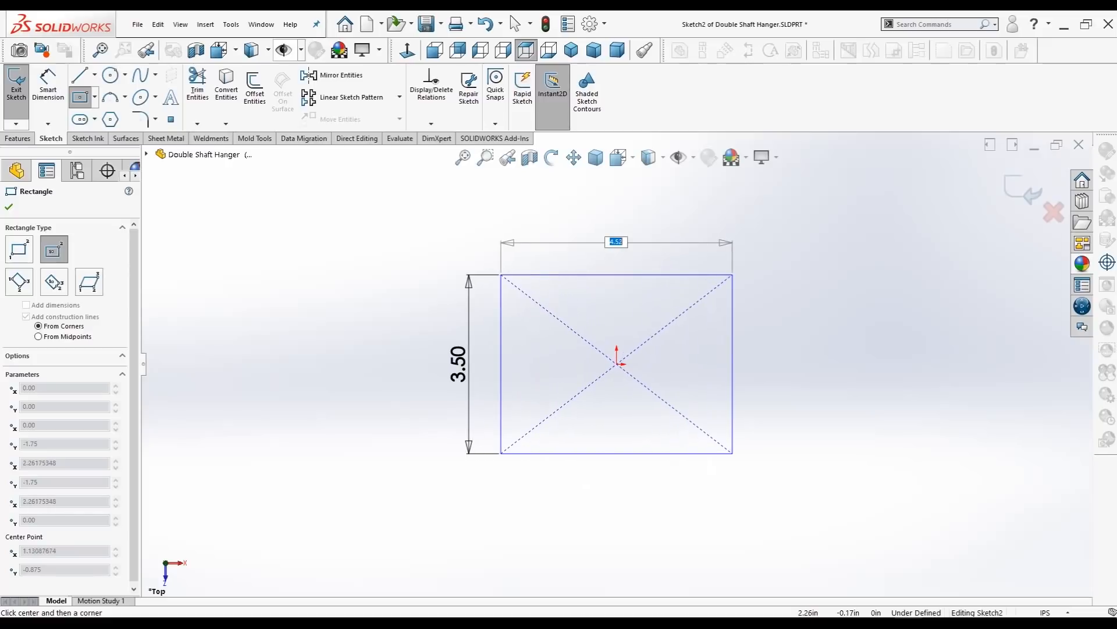
{"action": "key", "text": "BackSpace"}
{"action": "type", "text": "4.250"}
{"action": "key", "text": "Return"}
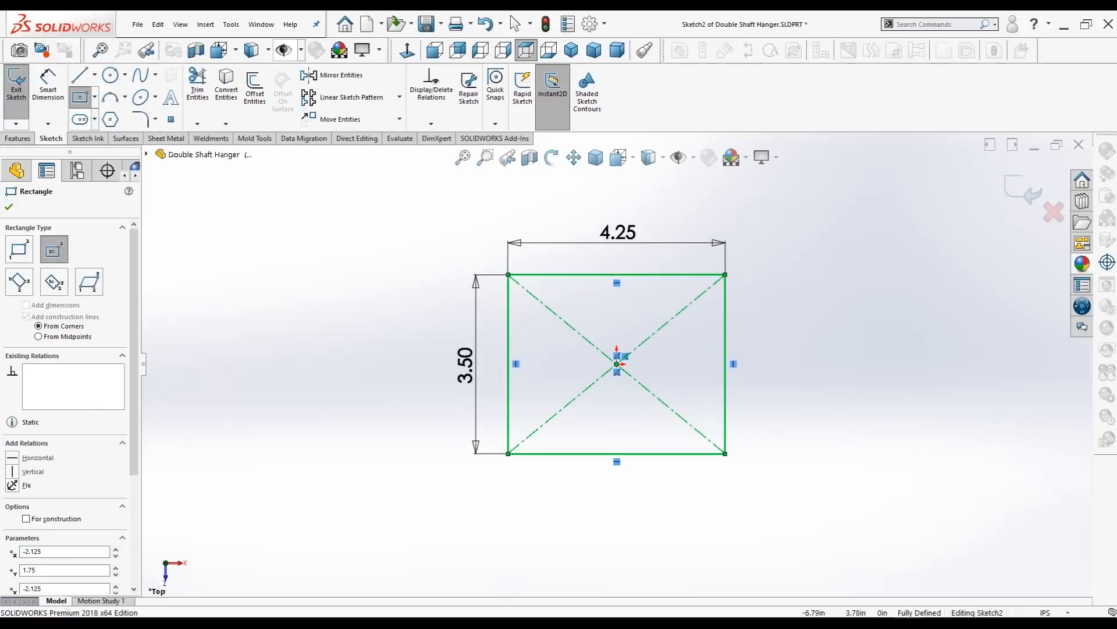
{"action": "left_click", "coordinate": [9, 206]}
- Extrude the rectangle as a blind boss 0.75 in deep
{"action": "left_click", "coordinate": [17, 139]}
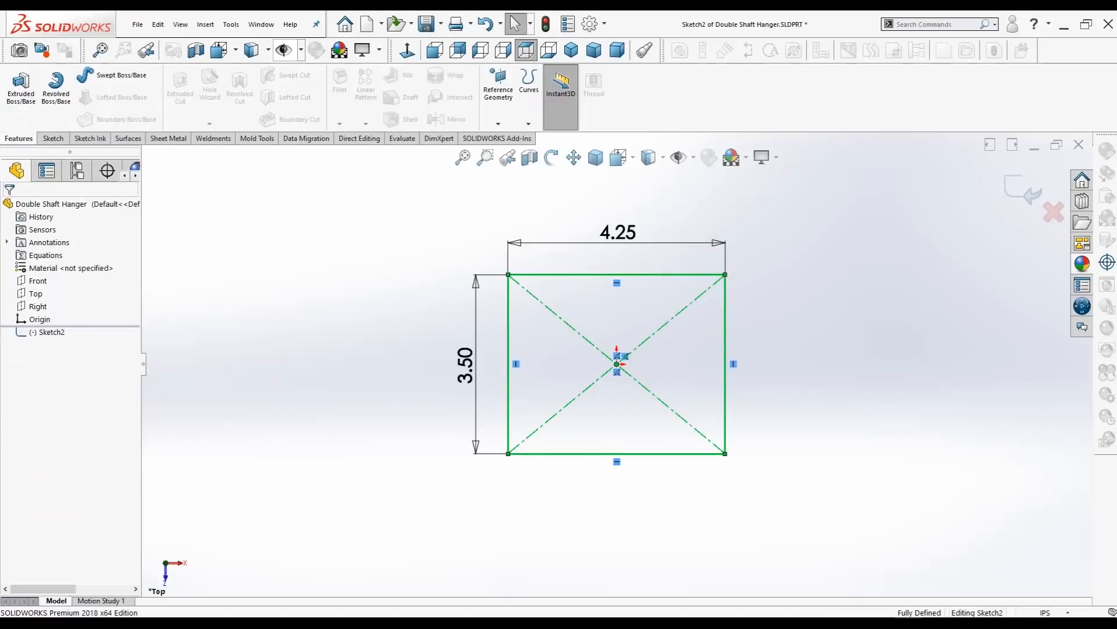
{"action": "left_click", "coordinate": [21, 84]}
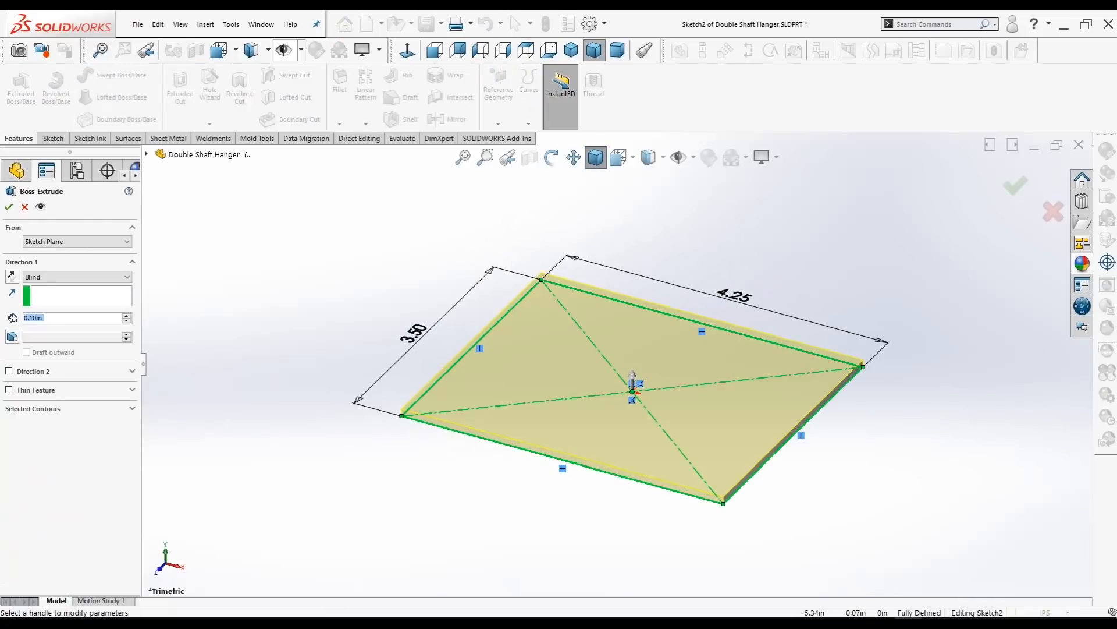
{"action": "key", "text": "BackSpace"}
{"action": "type", "text": ".750"}
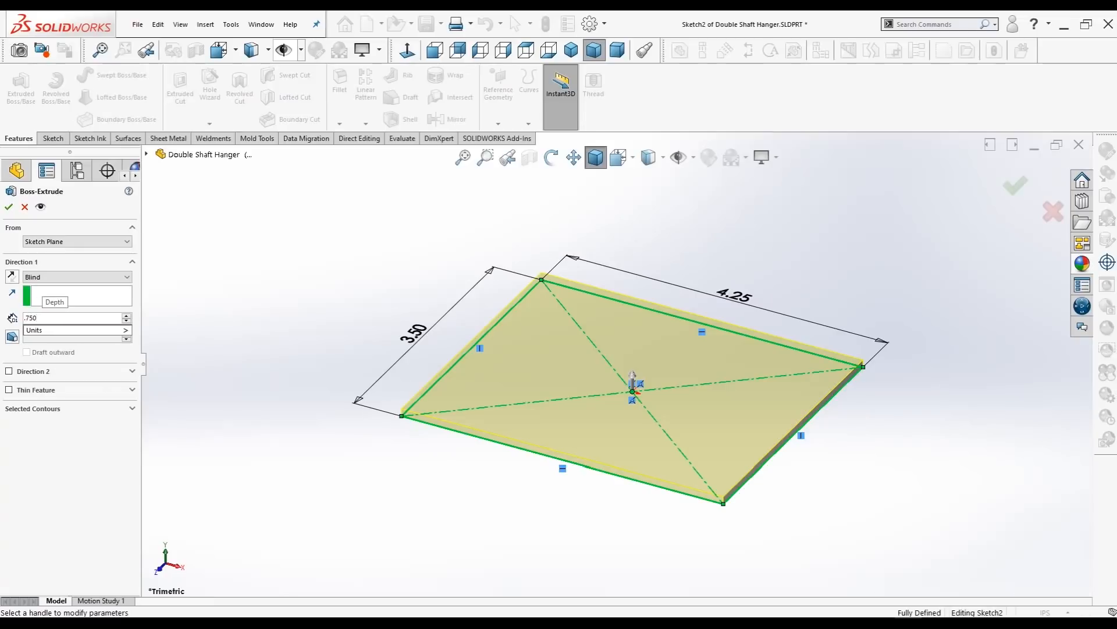
{"action": "key", "text": "Return"}
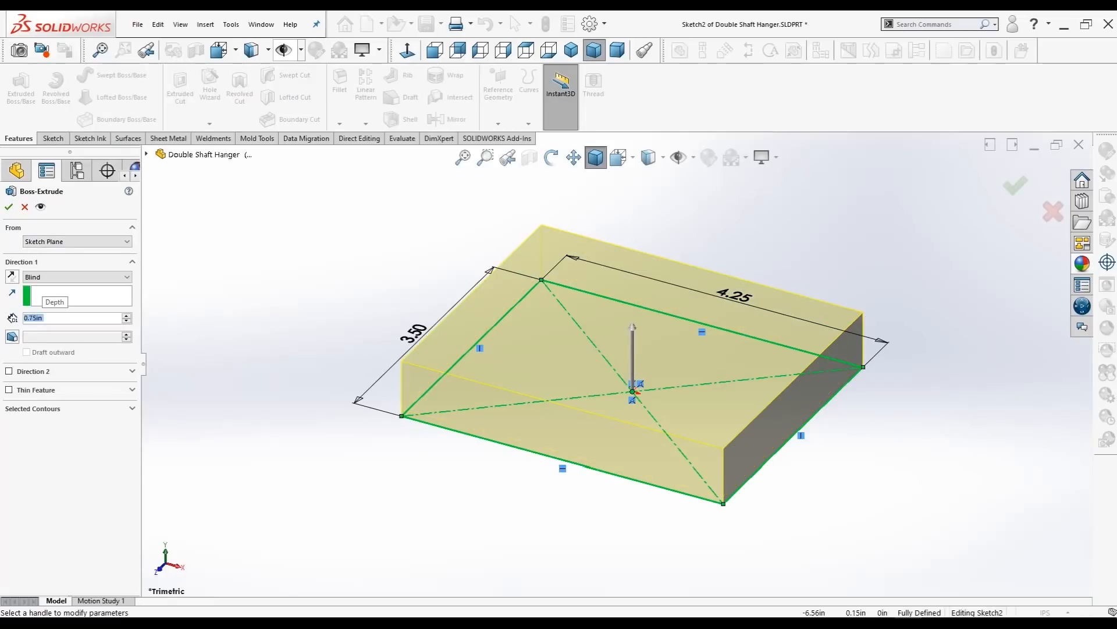
{"action": "left_click", "coordinate": [9, 207]}
{"action": "key", "text": "Escape"}
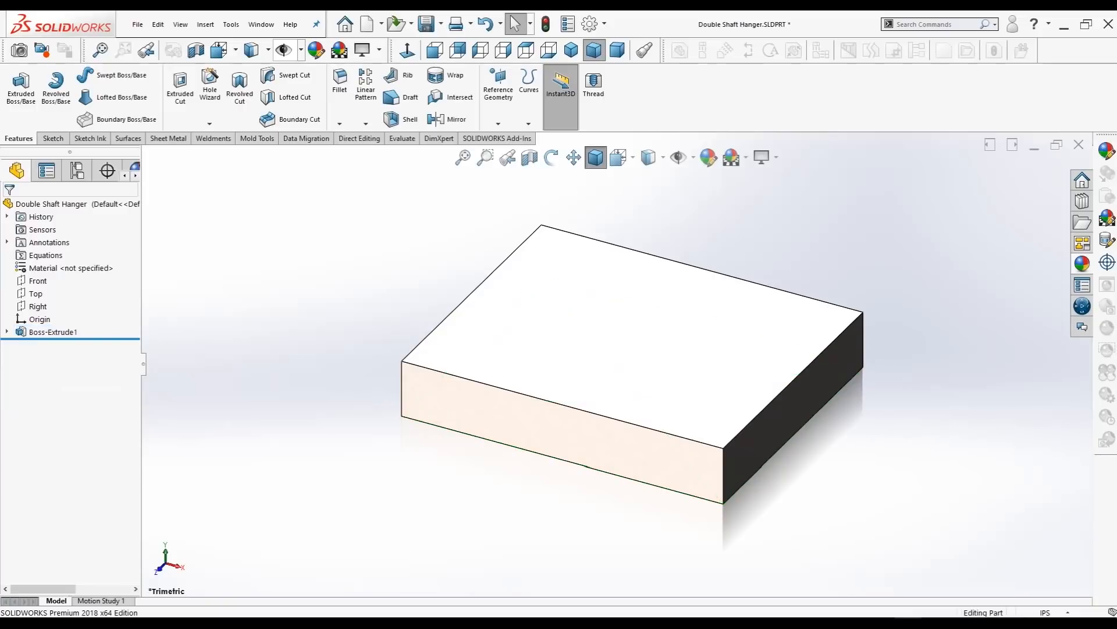
- Create a reference plane parallel to the Front plane, offset 1.75 in toward the block's front face
{"action": "scroll", "coordinate": [669, 489], "scroll_direction": "up", "scroll_amount": 3}
{"action": "left_click", "coordinate": [462, 157]}
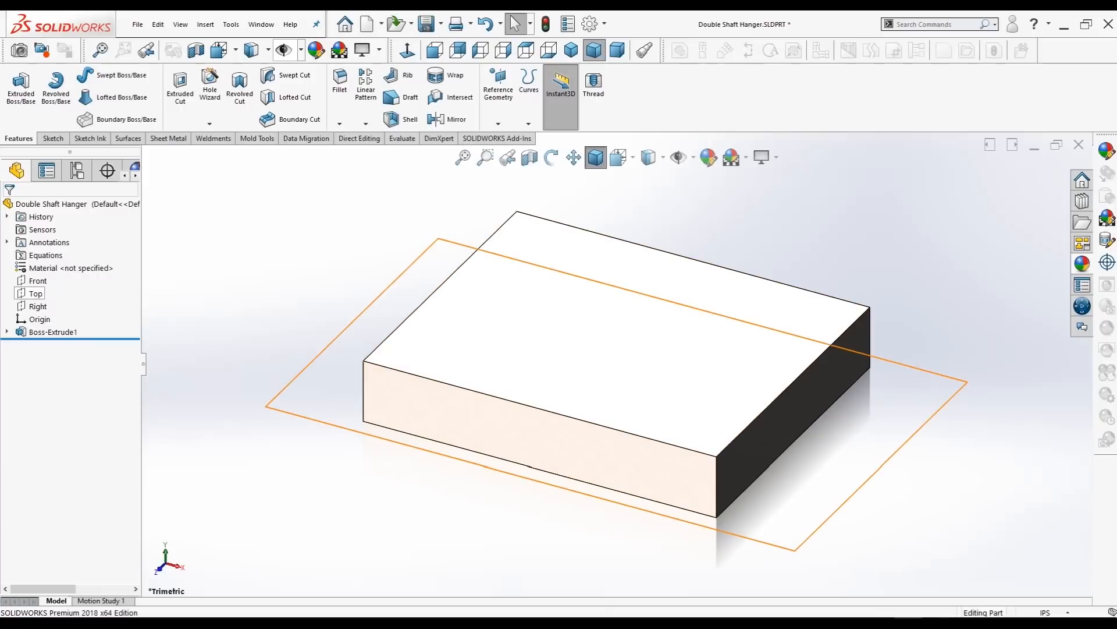
{"action": "left_click", "coordinate": [38, 281]}
{"action": "middle_click_drag", "start_coordinate": [652, 349], "coordinate": [591, 348]}
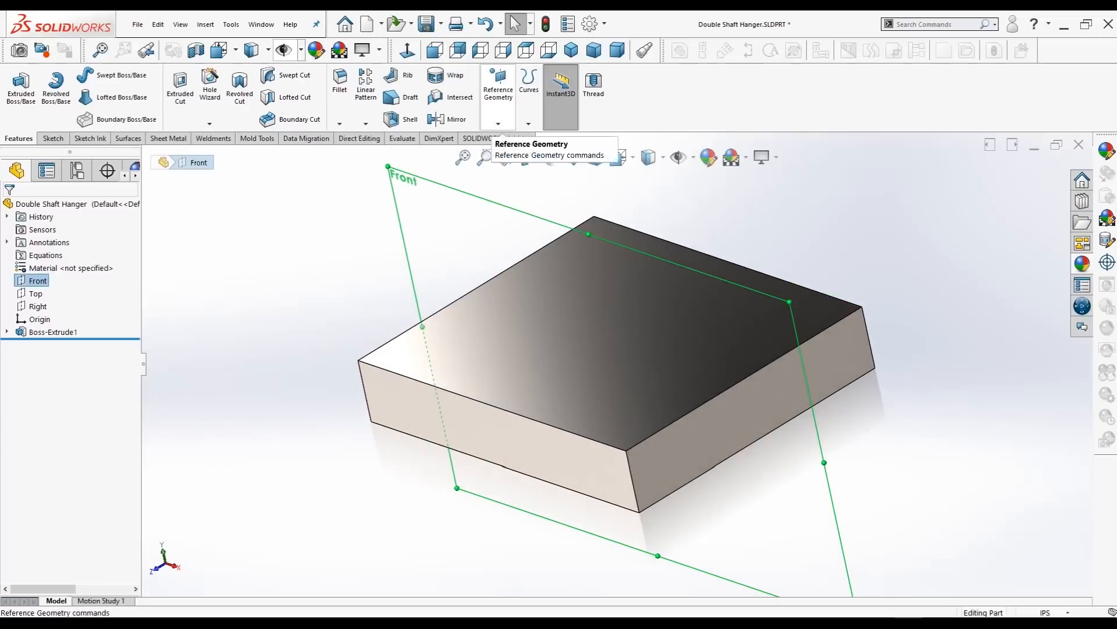
{"action": "left_click", "coordinate": [498, 121]}
{"action": "left_click", "coordinate": [507, 139]}
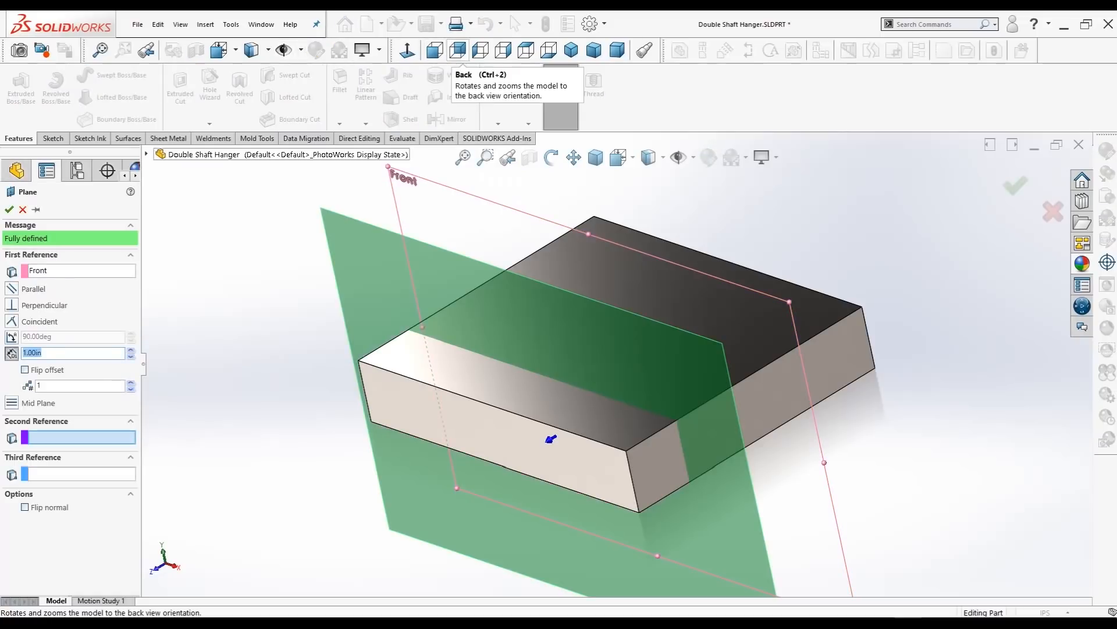
{"action": "left_click", "coordinate": [435, 50]}
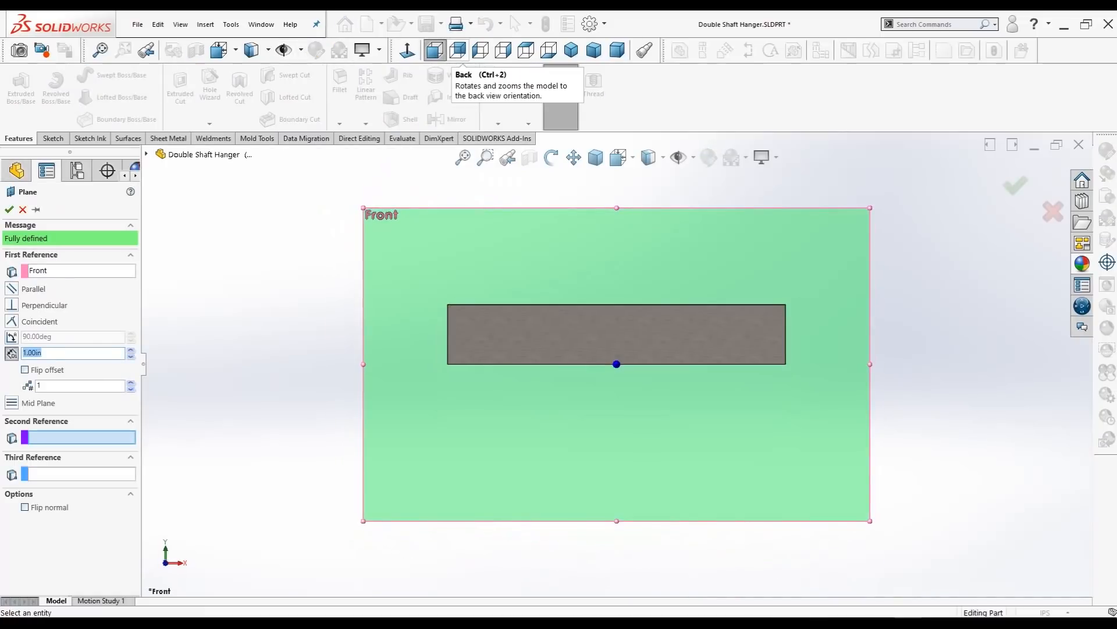
{"action": "left_click", "coordinate": [480, 50]}
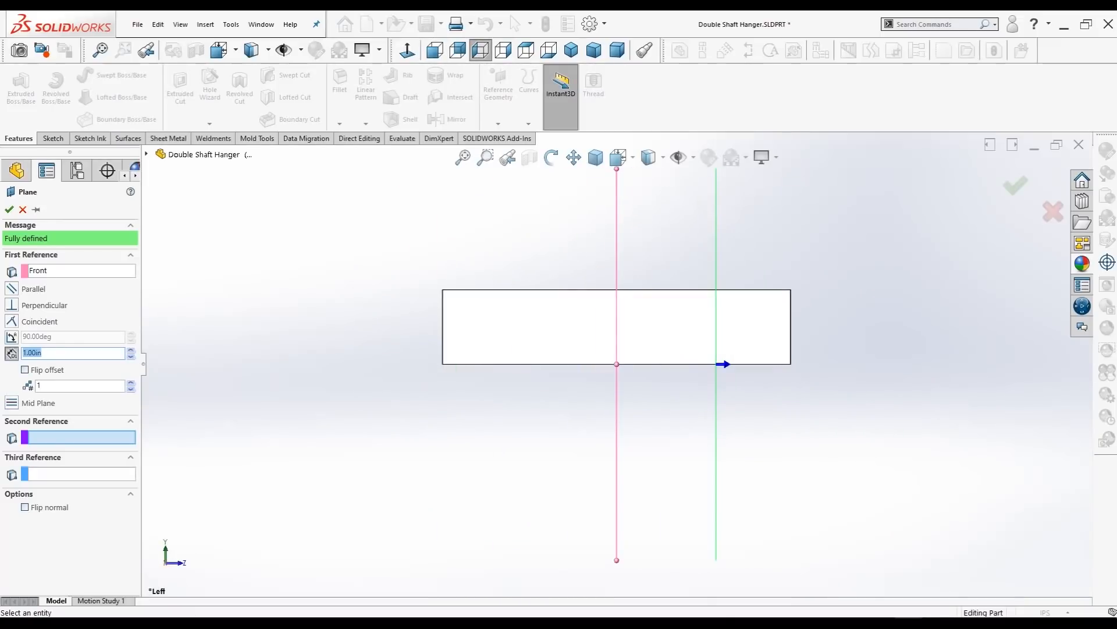
{"action": "key", "text": "BackSpace"}
{"action": "type", "text": "1"}
{"action": "key", "text": "Return"}
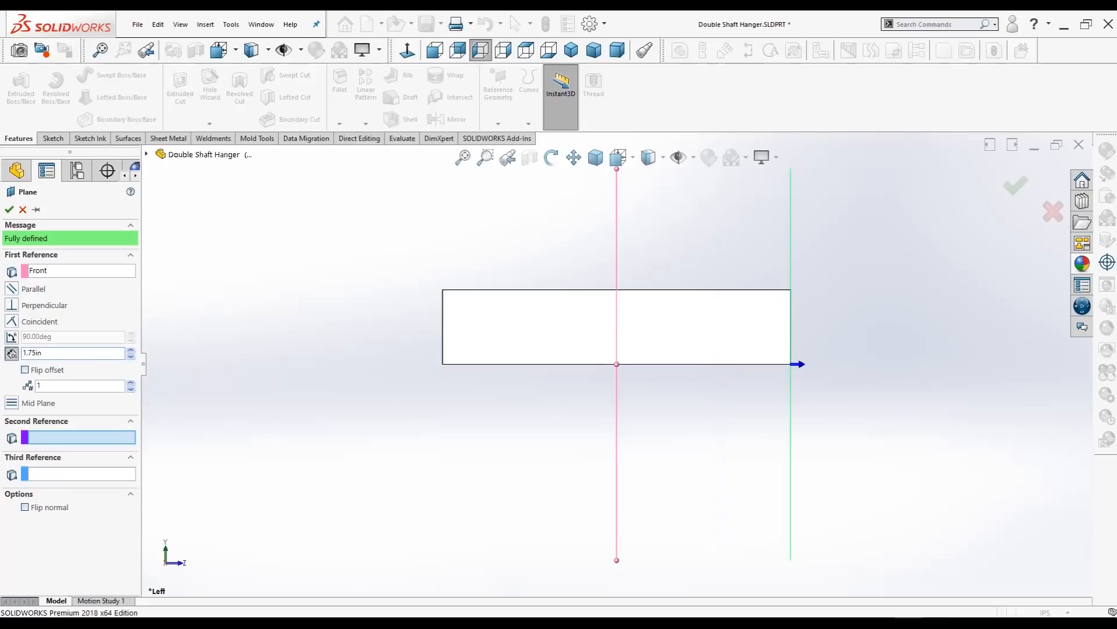
{"action": "left_click", "coordinate": [9, 209]}
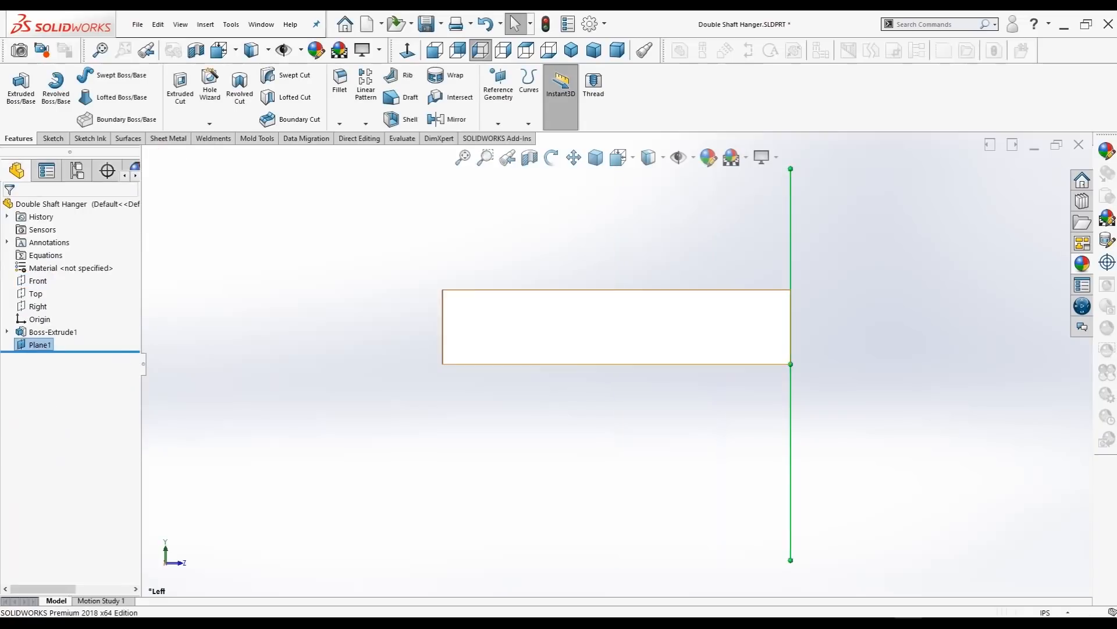
- Start a sketch on the new offset plane and draw a vertical construction line about 2 in long upward from the origin
{"action": "left_click", "coordinate": [572, 50]}
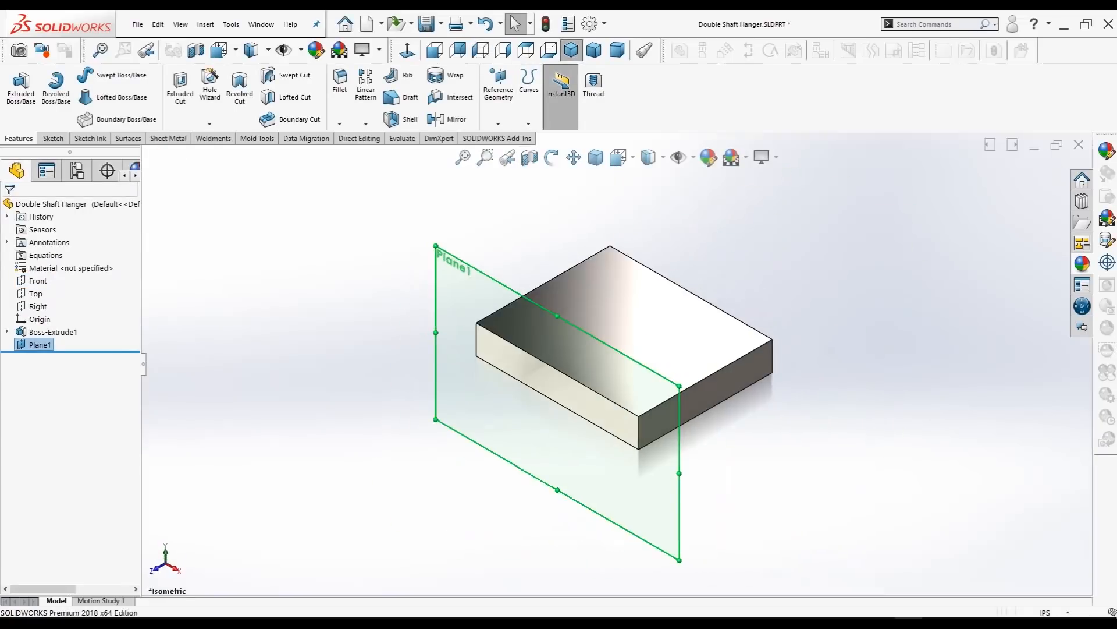
{"action": "right_click", "coordinate": [35, 345]}
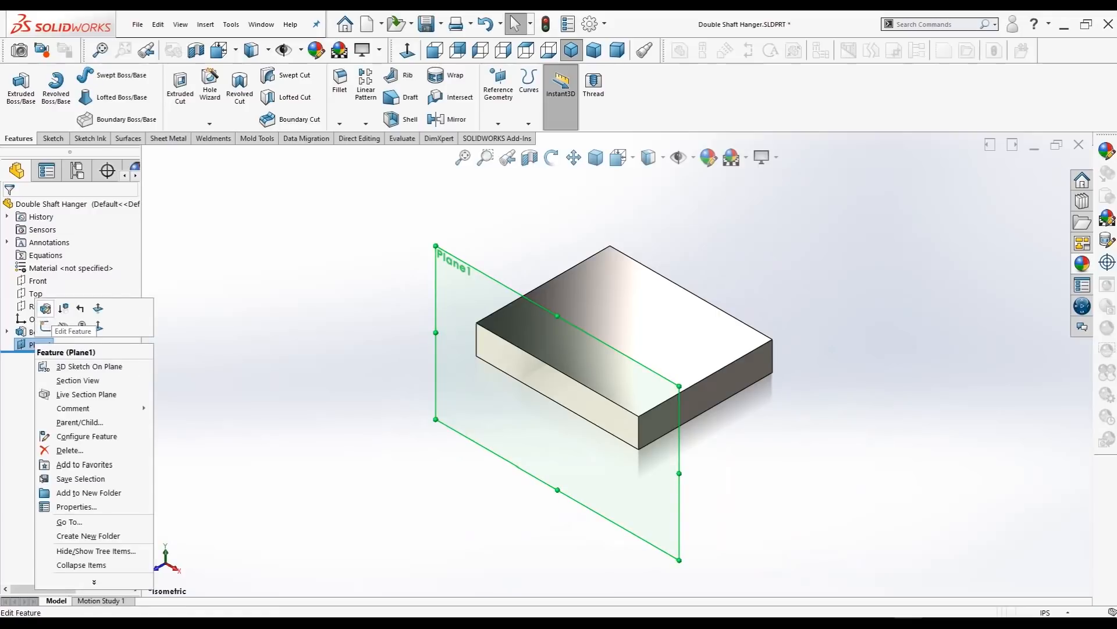
{"action": "left_click", "coordinate": [64, 308]}
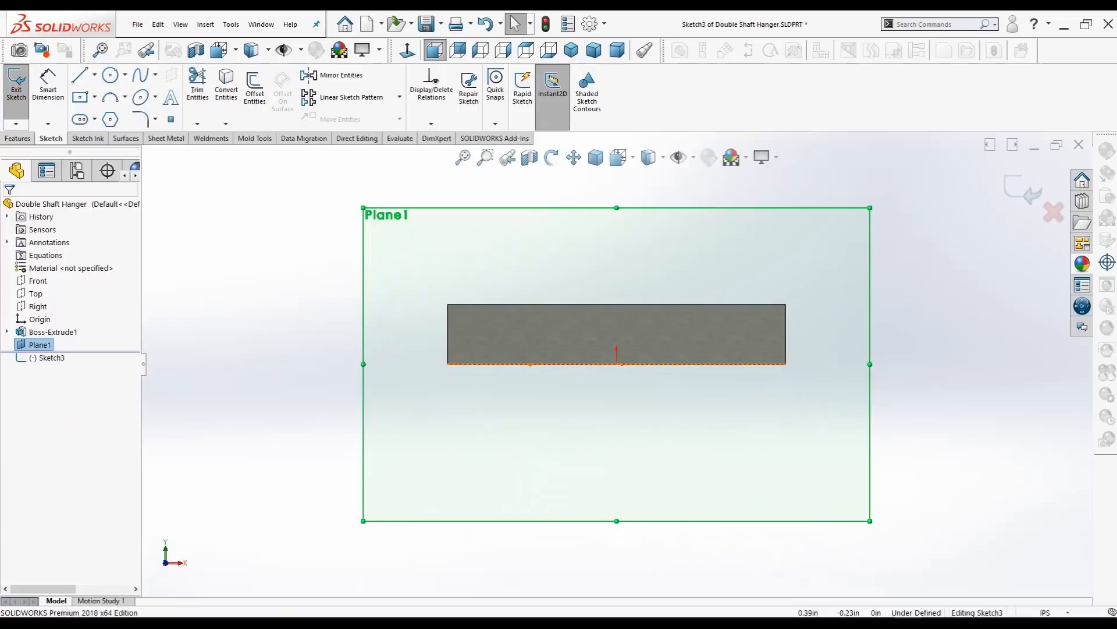
{"action": "scroll", "coordinate": [619, 265], "scroll_direction": "down", "scroll_amount": 1}
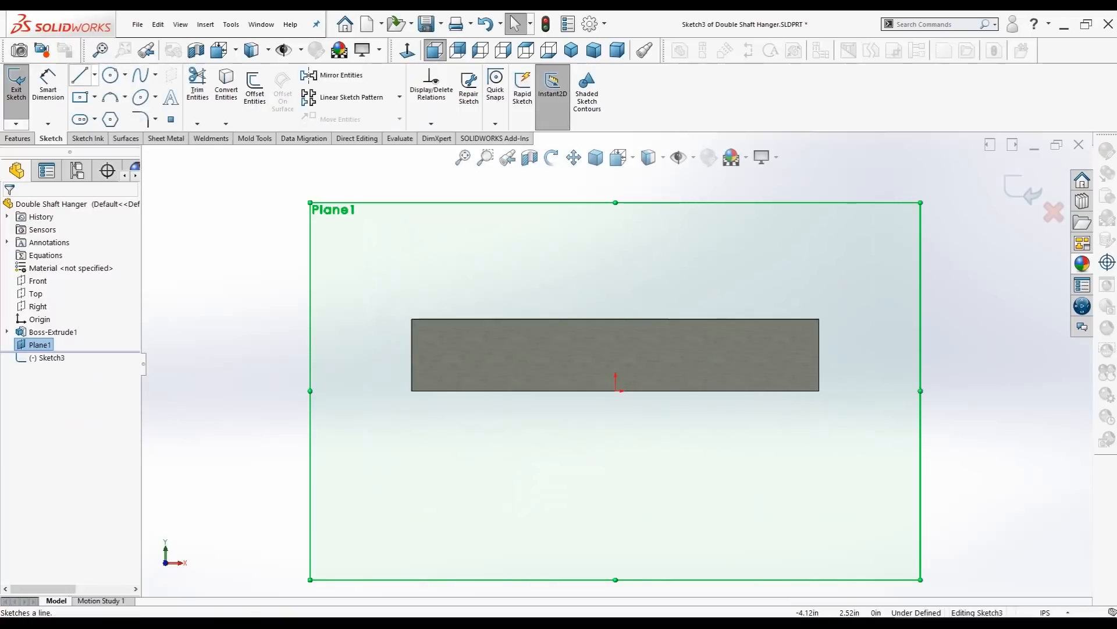
{"action": "left_click", "coordinate": [79, 74]}
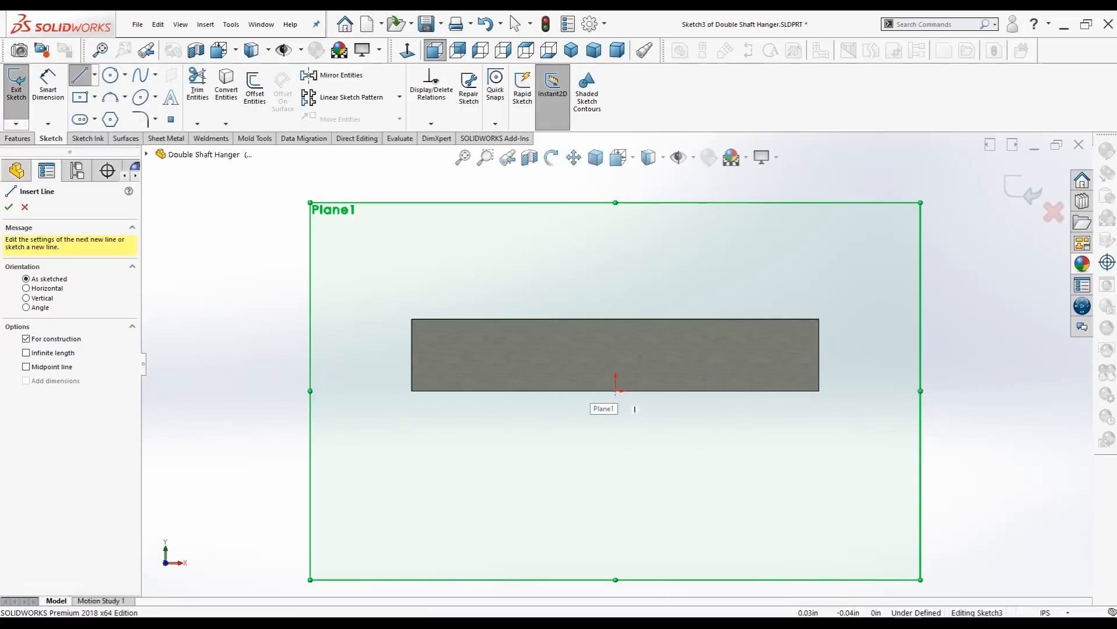
{"action": "left_click", "coordinate": [615, 391]}
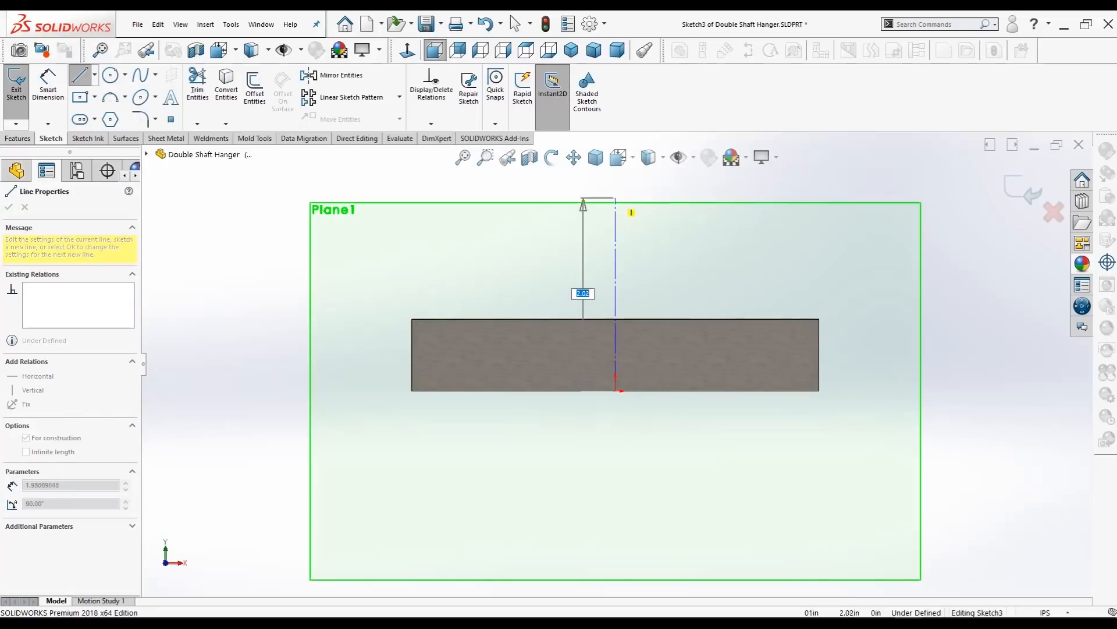
{"action": "left_click", "coordinate": [511, 16]}
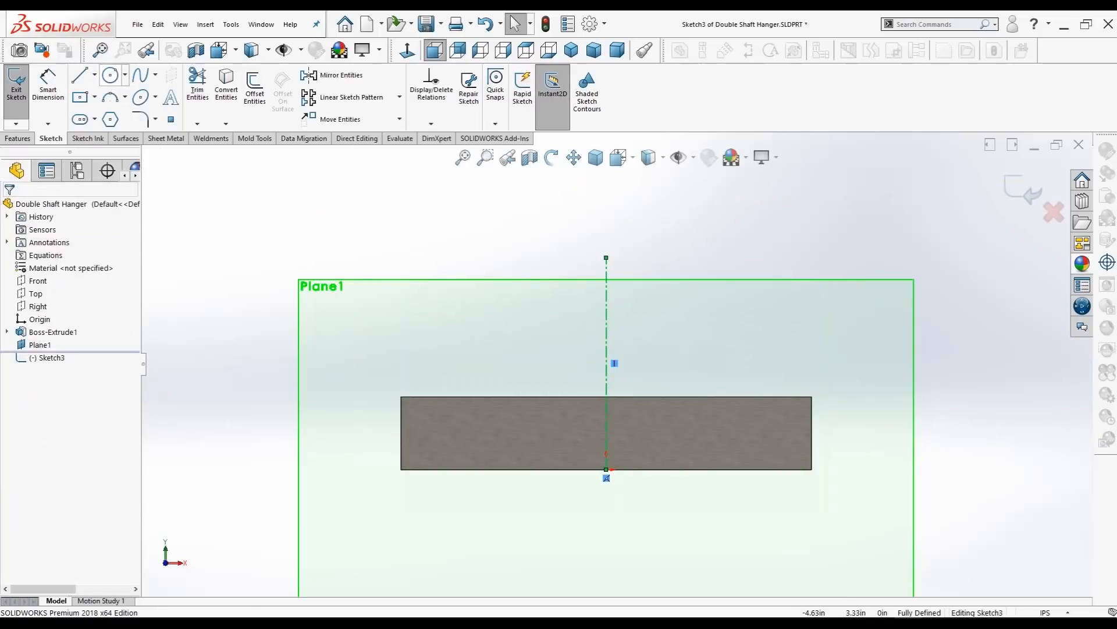
- Sketch a 1.00 in diameter circle centred on the construction line about 1.82 in above the origin, and place its dimension up and to the right
{"action": "left_click", "coordinate": [110, 74]}
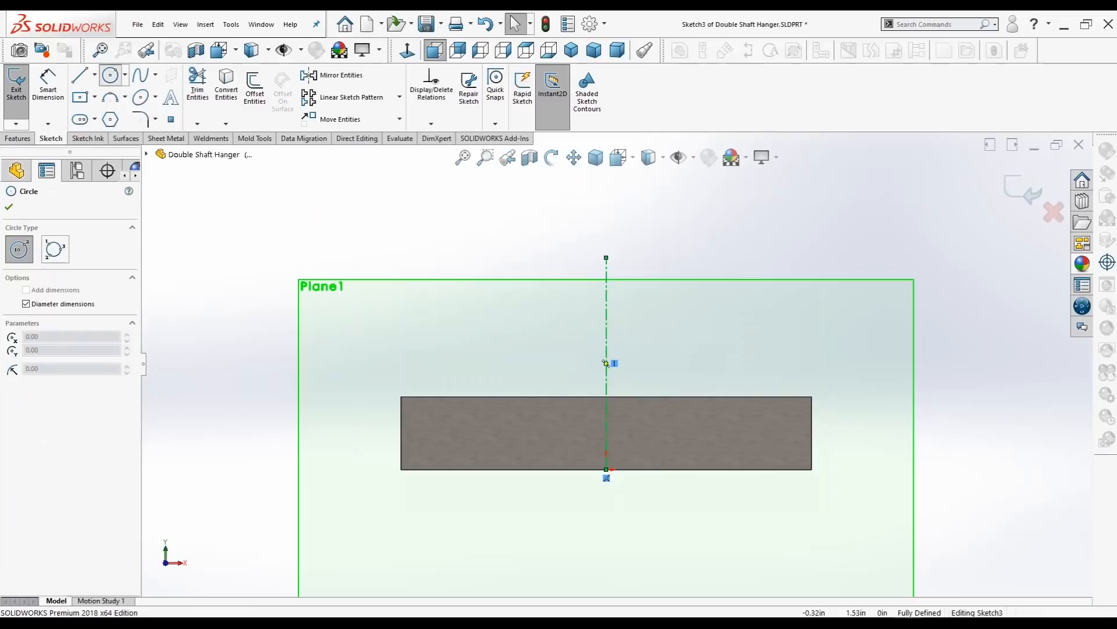
{"action": "left_click", "coordinate": [607, 293]}
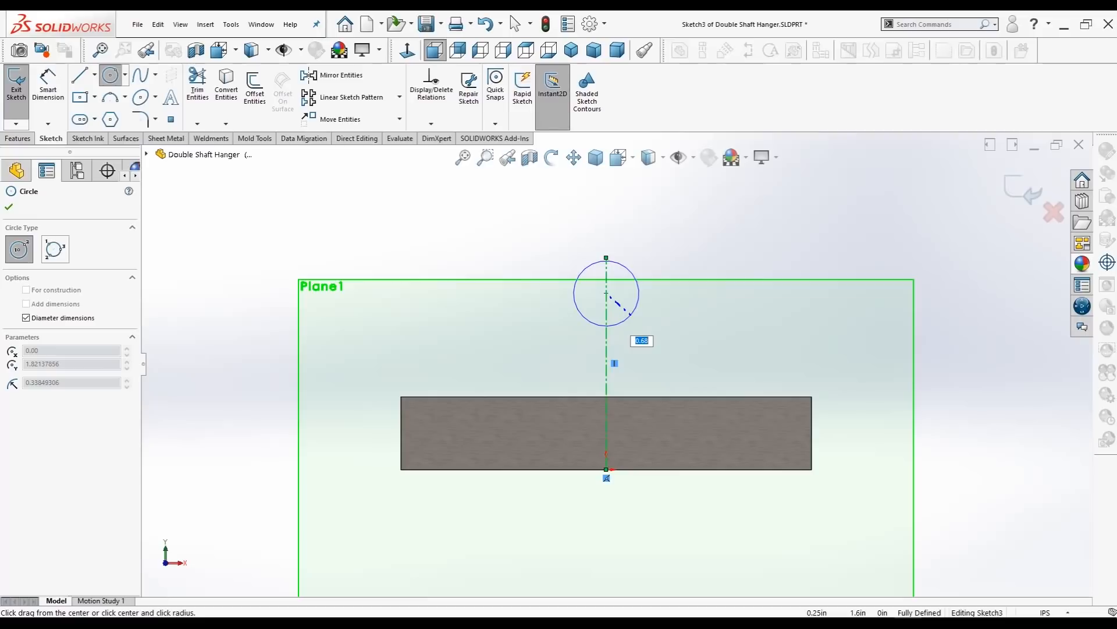
{"action": "key", "text": "BackSpace"}
{"action": "type", "text": "1"}
{"action": "key", "text": "Return"}
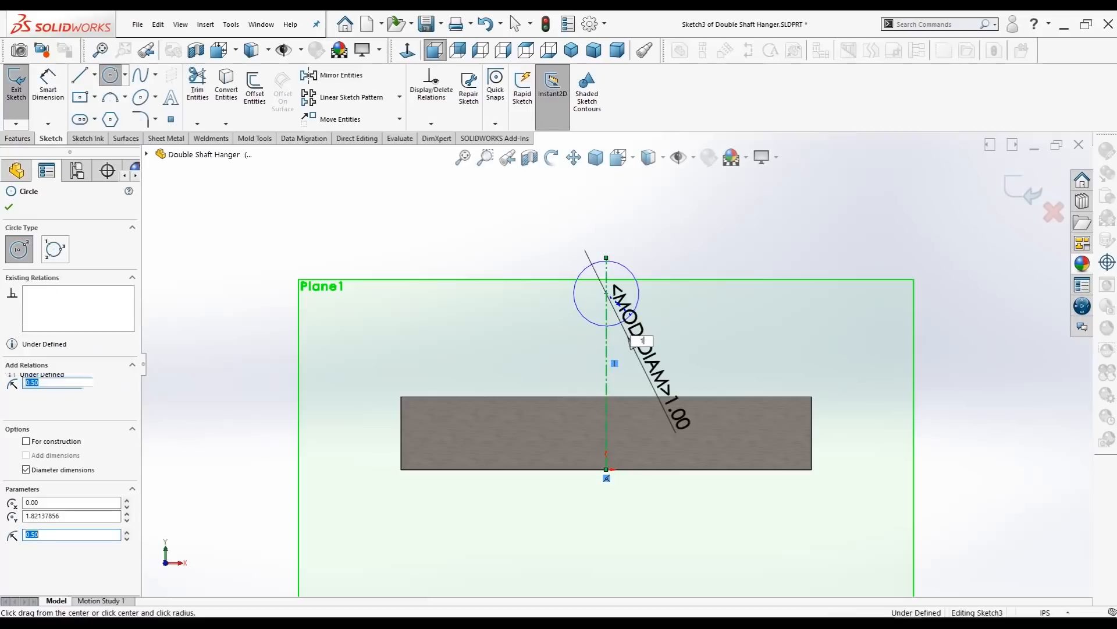
{"action": "key", "text": "Escape"}
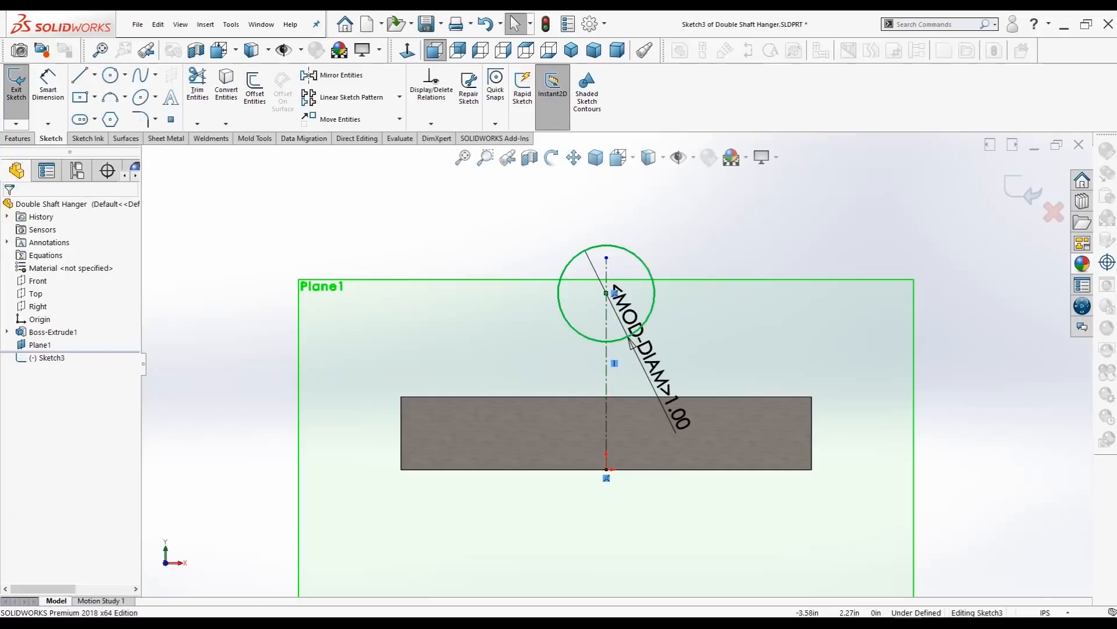
{"action": "left_click_drag", "start_coordinate": [682, 309], "coordinate": [725, 220]}
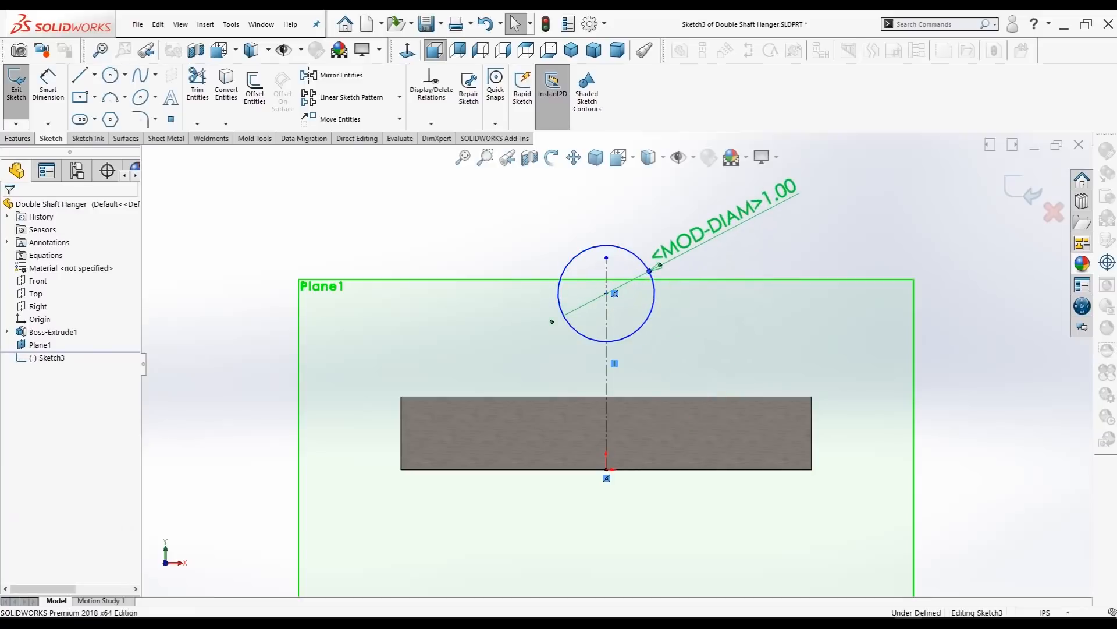
{"action": "key", "text": "Escape"}
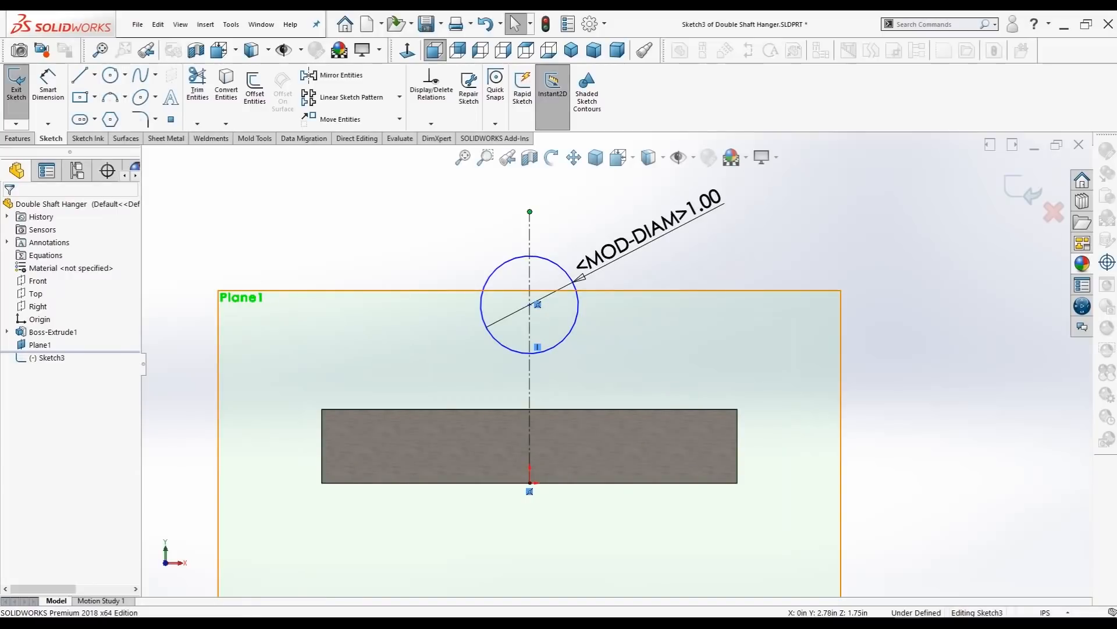
- Add a concentric 1.75 in diameter circle around the first one and move its dimension to the upper left
{"action": "left_click", "coordinate": [110, 75]}
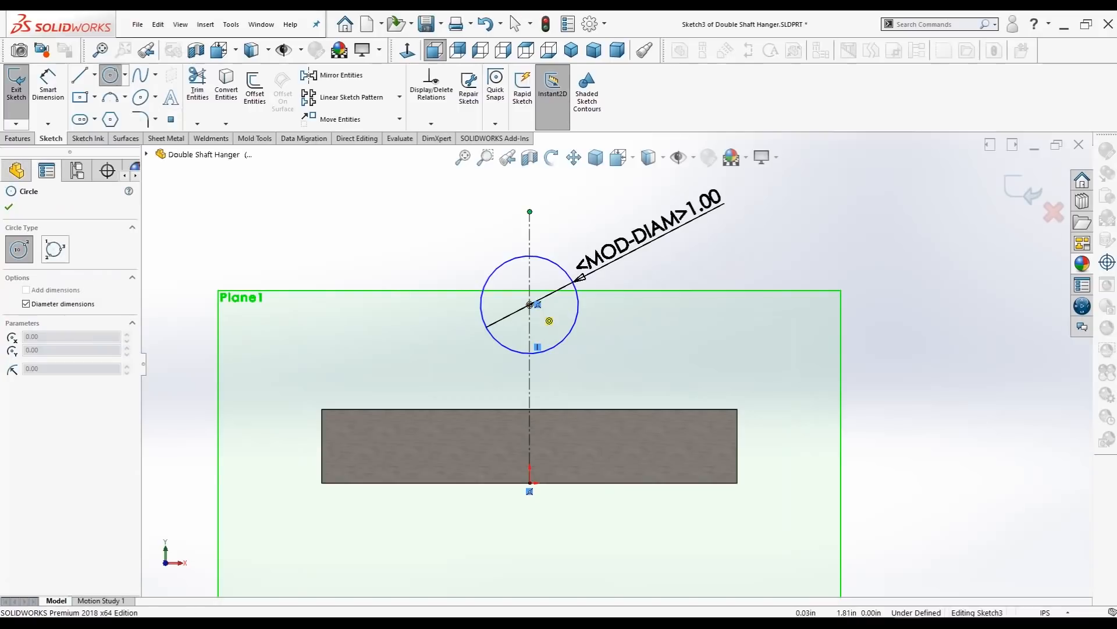
{"action": "left_click", "coordinate": [529, 304]}
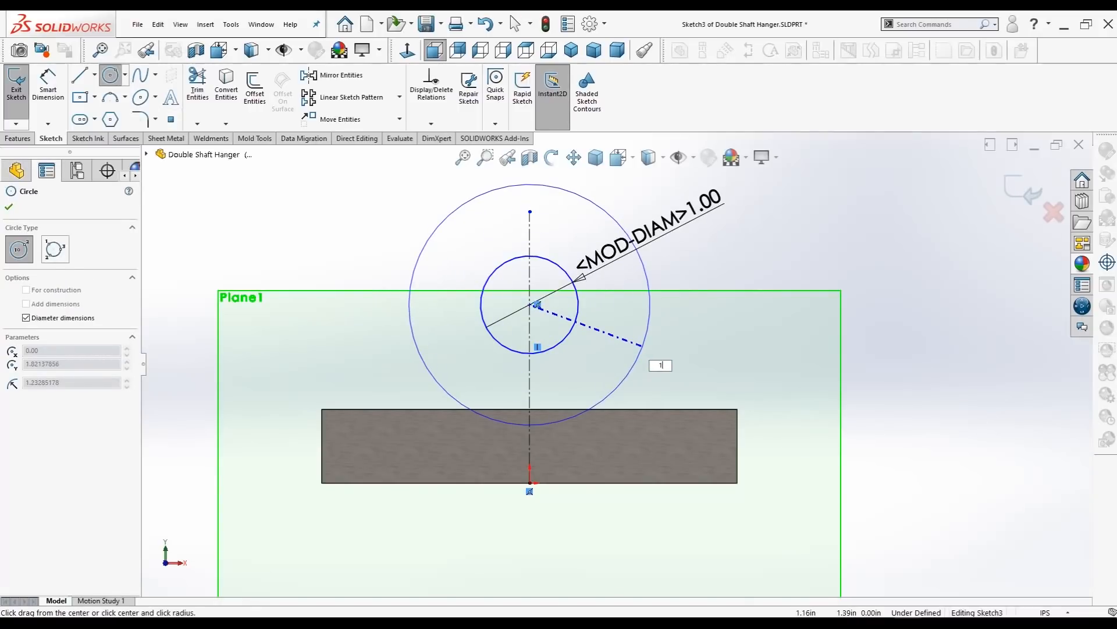
{"action": "type", "text": "1.750"}
{"action": "key", "text": "Return"}
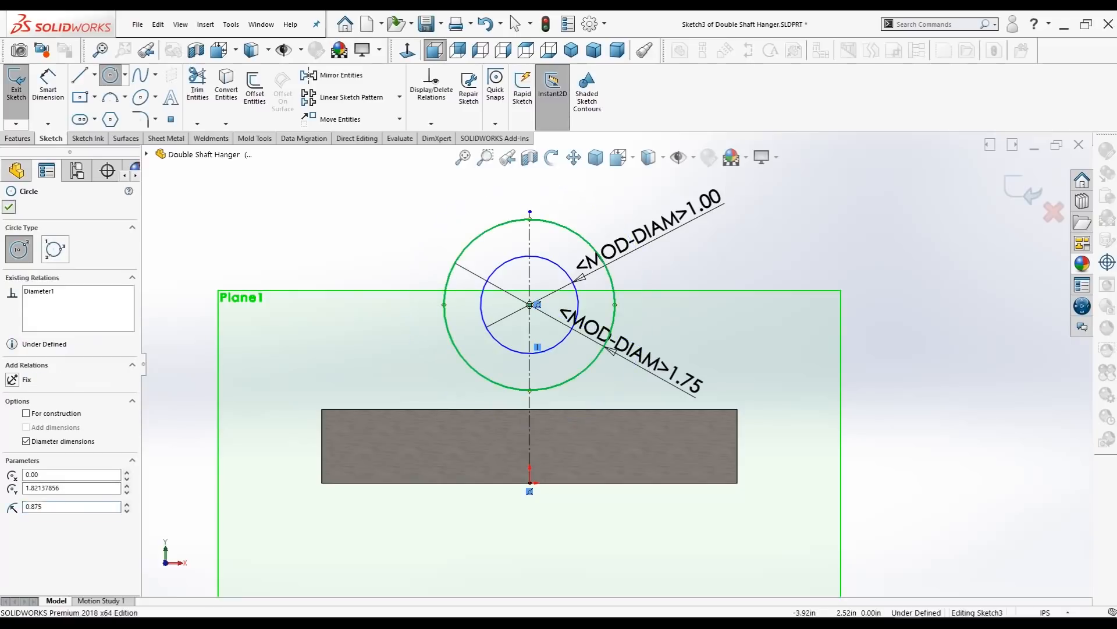
{"action": "key", "text": "Escape"}
{"action": "left_click_drag", "start_coordinate": [638, 361], "coordinate": [349, 221]}
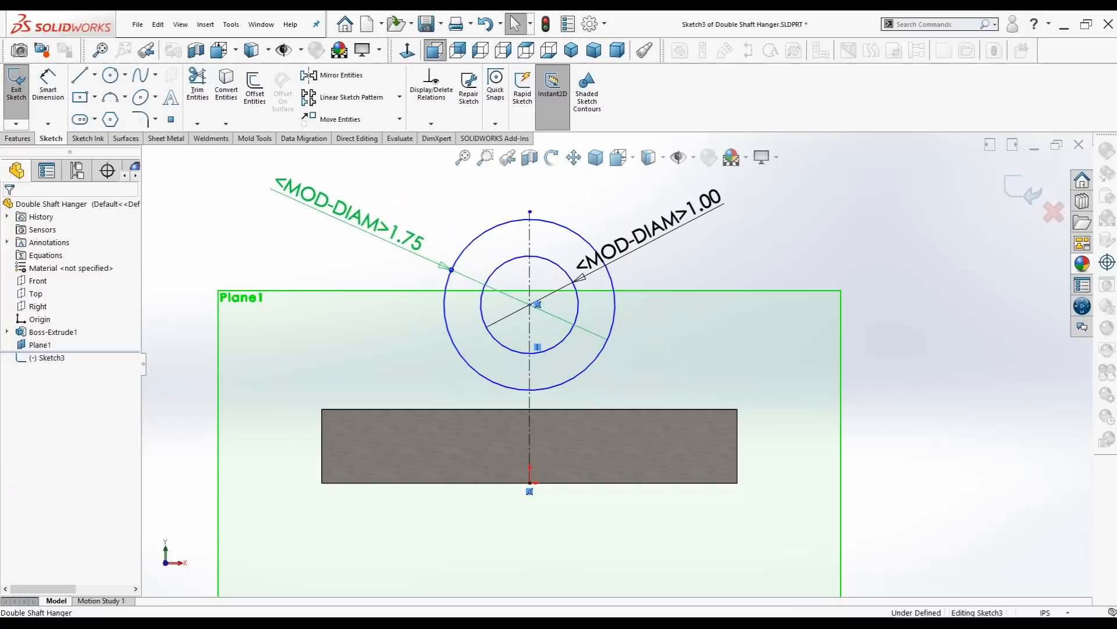
- Dimension the circles' shared centre 4.25 in above the base block's bottom edge, placing the dimension to the left of the block
{"action": "key", "text": "Escape"}
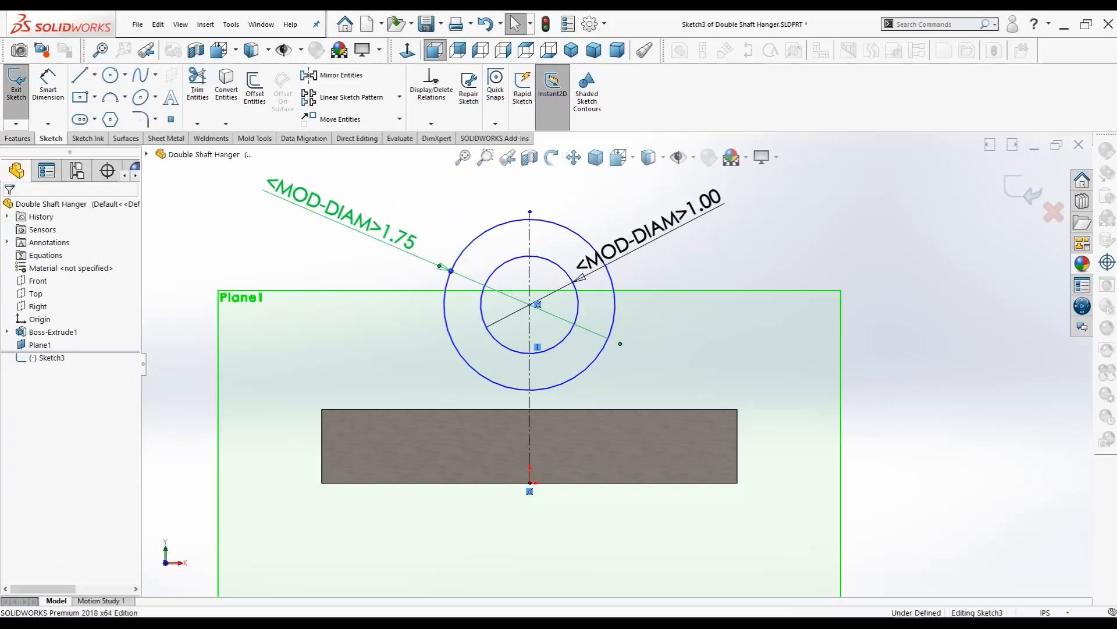
{"action": "scroll", "coordinate": [617, 364], "scroll_direction": "up", "scroll_amount": 2}
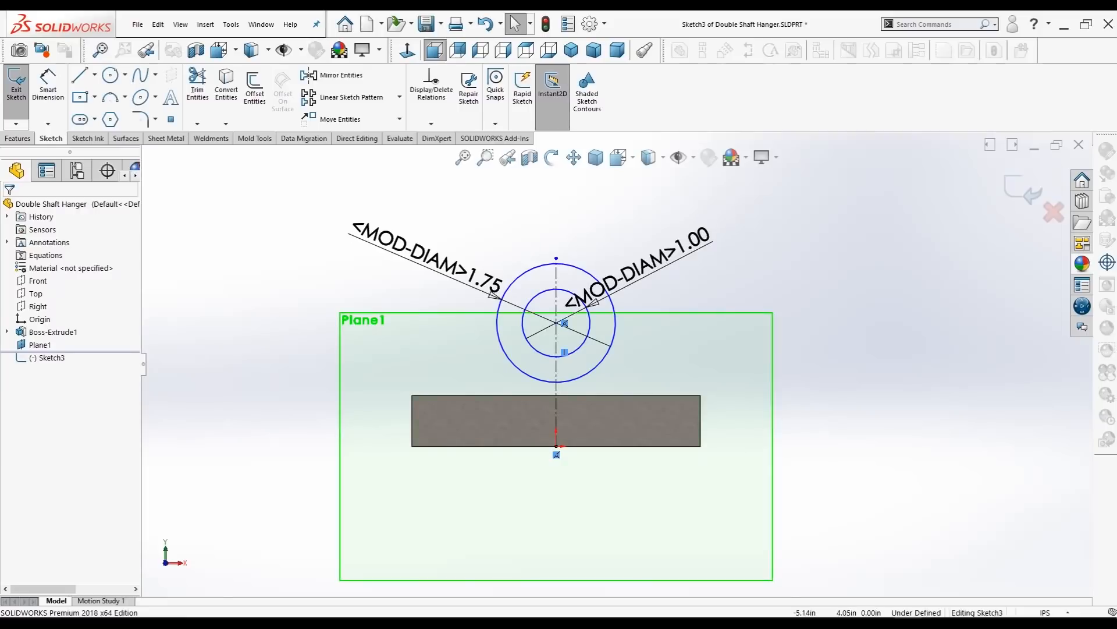
{"action": "left_click", "coordinate": [49, 93]}
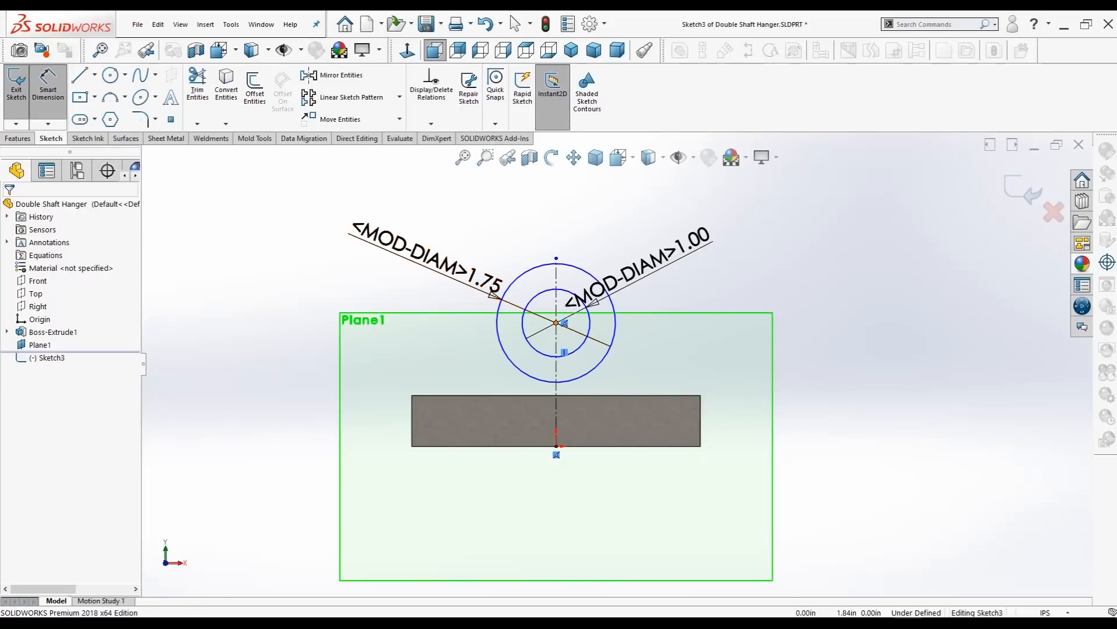
{"action": "left_click", "coordinate": [556, 323]}
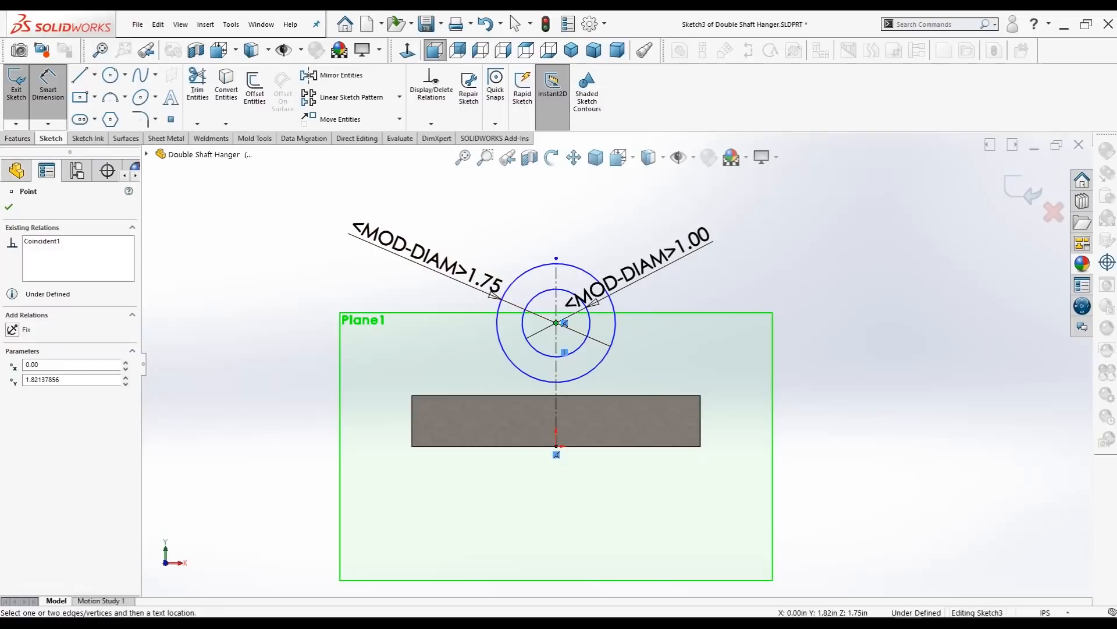
{"action": "left_click", "coordinate": [460, 446]}
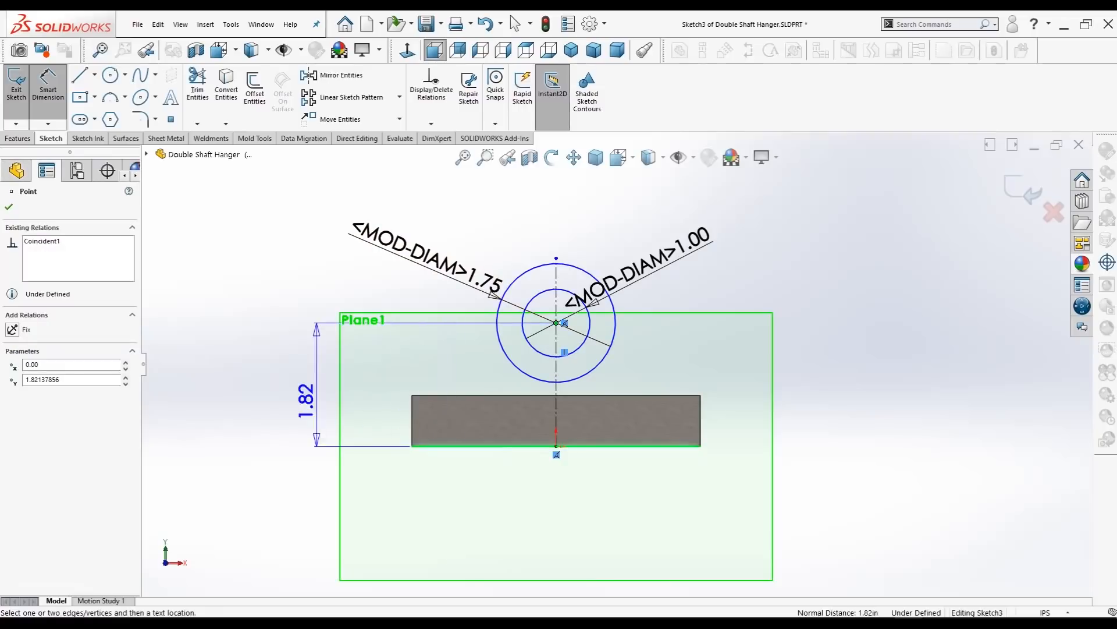
{"action": "left_click", "coordinate": [245, 402]}
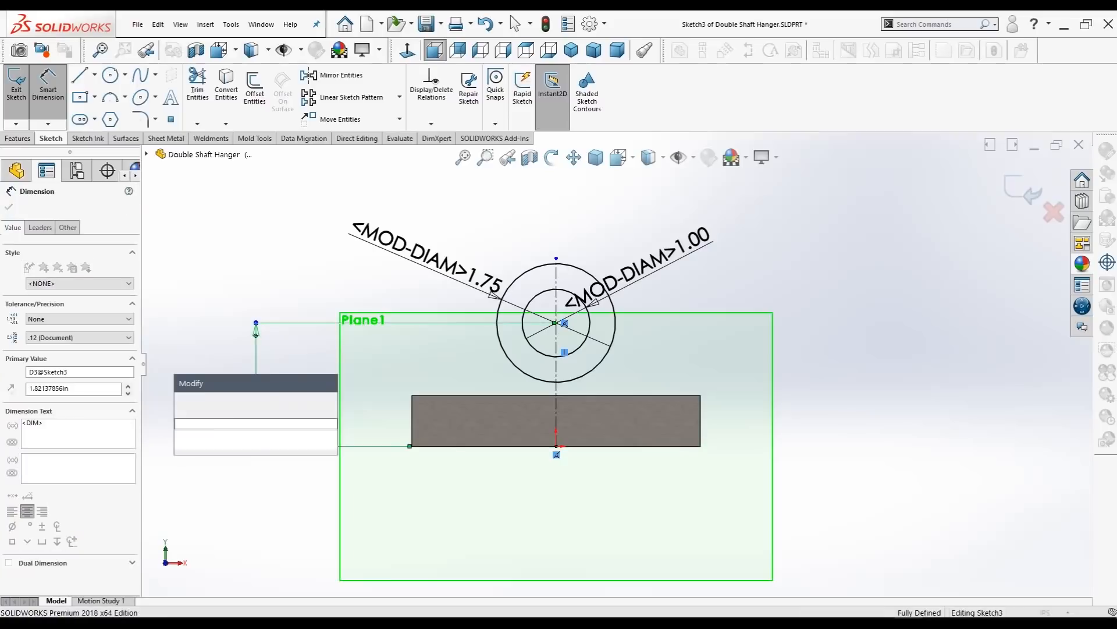
{"action": "type", "text": "4.2"}
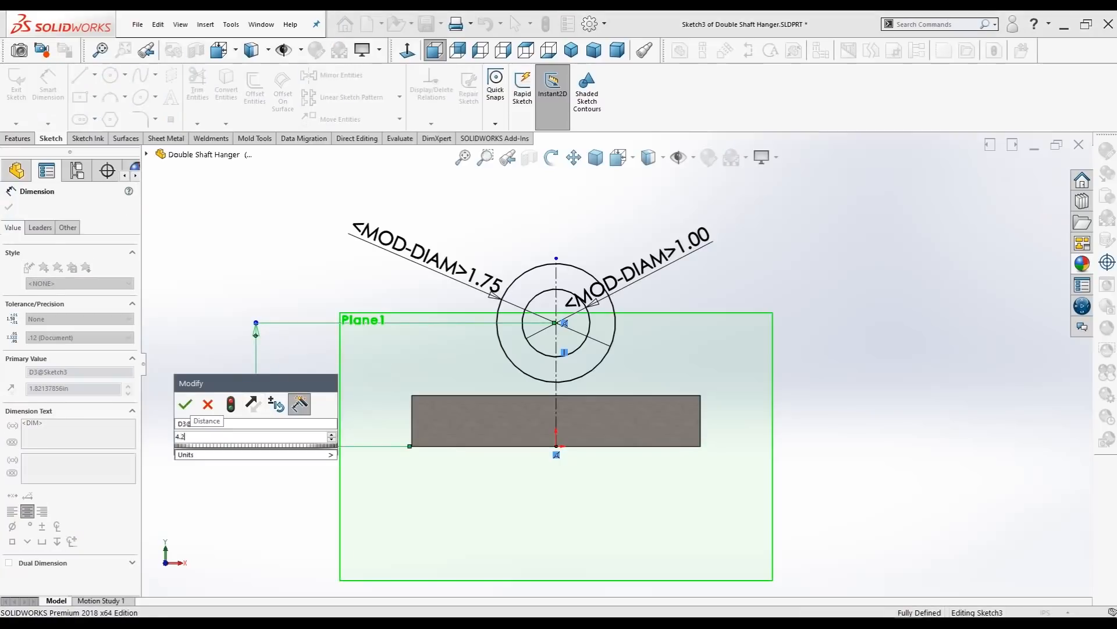
{"action": "type", "text": "50"}
{"action": "key", "text": "Return"}
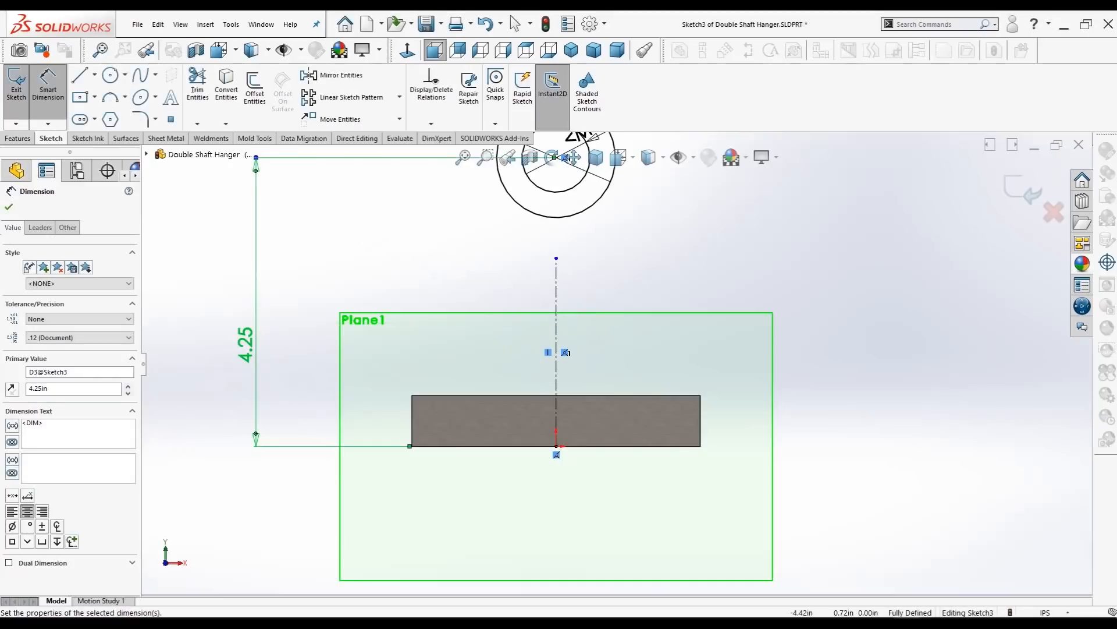
{"action": "scroll", "coordinate": [614, 281], "scroll_direction": "up", "scroll_amount": 1}
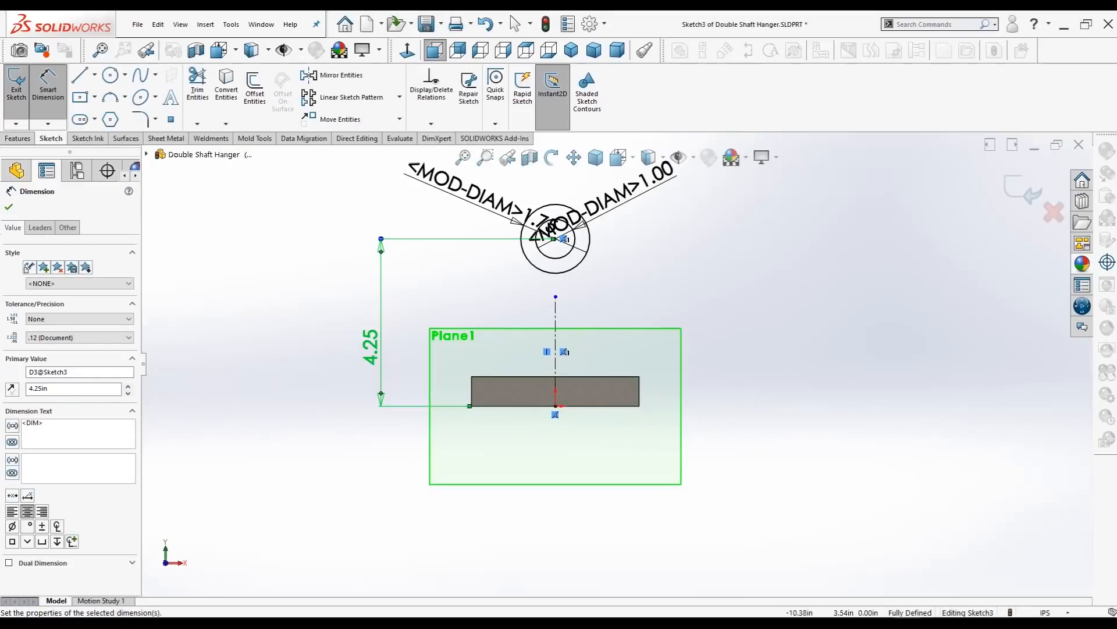
{"action": "left_click", "coordinate": [9, 207]}
{"action": "key", "text": "Escape"}
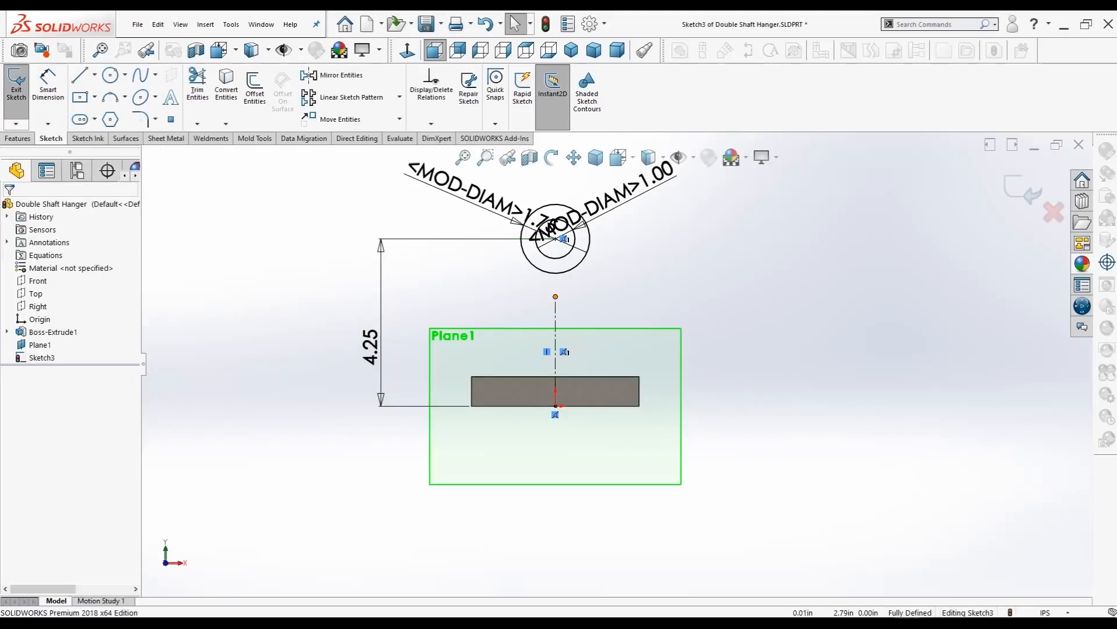
- Extend the vertical construction line's upper end past the circles to about 5.88 in above the origin
{"action": "left_click_drag", "start_coordinate": [555, 297], "coordinate": [555, 175]}
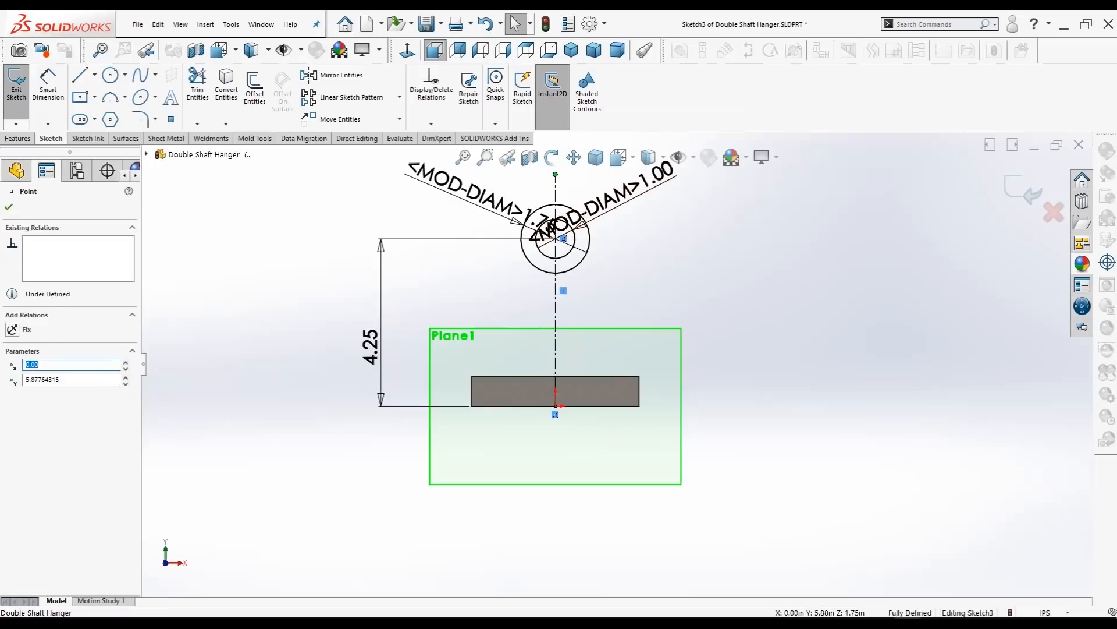
{"action": "scroll", "coordinate": [618, 365], "scroll_direction": "up", "scroll_amount": 1}
{"action": "left_click", "coordinate": [9, 207]}
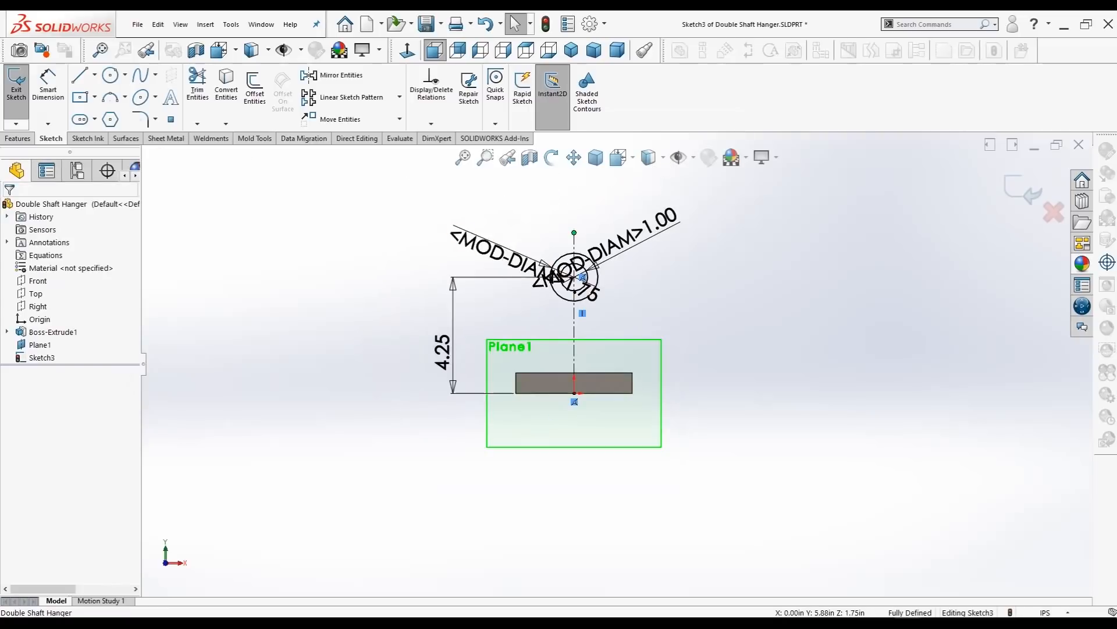
- Draw two vertical lines 3.50 in long from the left and right sides of the 1.75 in circle to the block's top edge
{"action": "scroll", "coordinate": [634, 260], "scroll_direction": "down", "scroll_amount": 2}
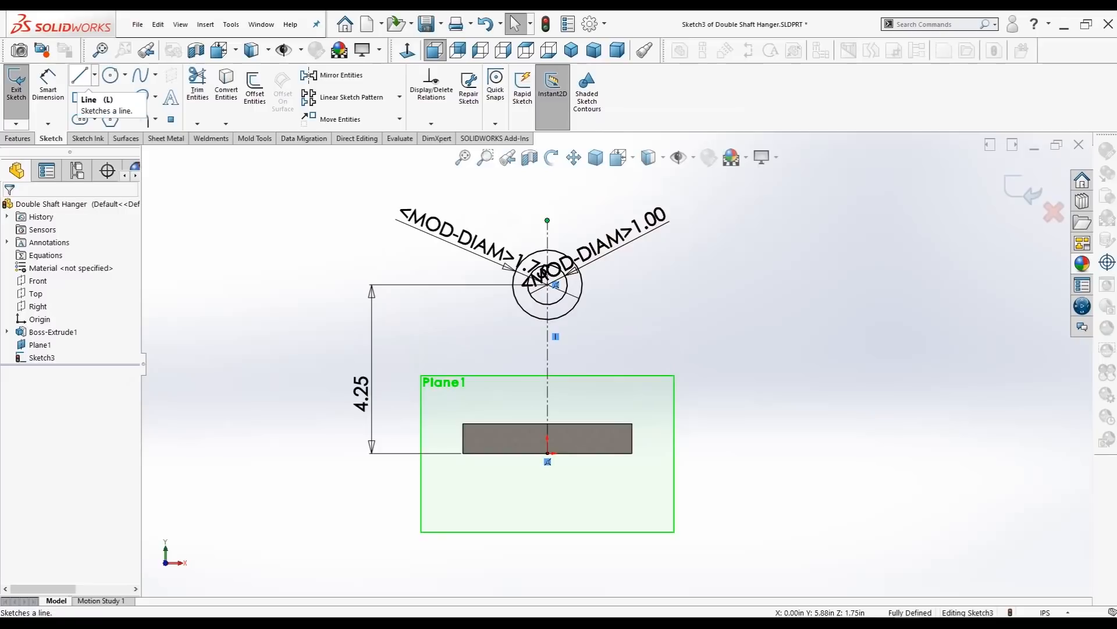
{"action": "left_click", "coordinate": [80, 76]}
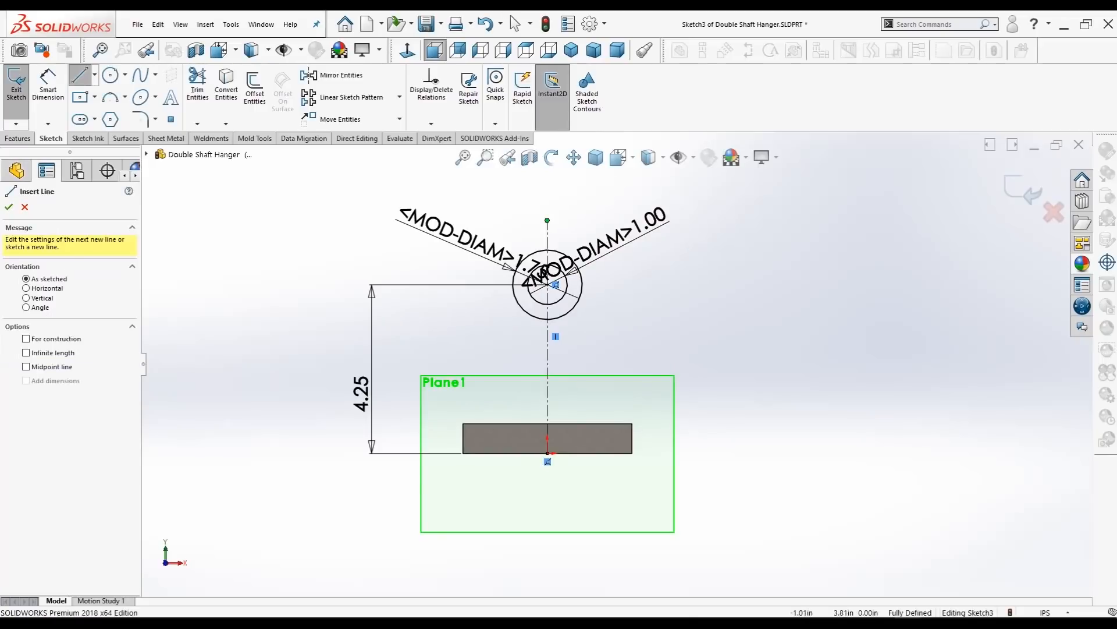
{"action": "left_click", "coordinate": [513, 284]}
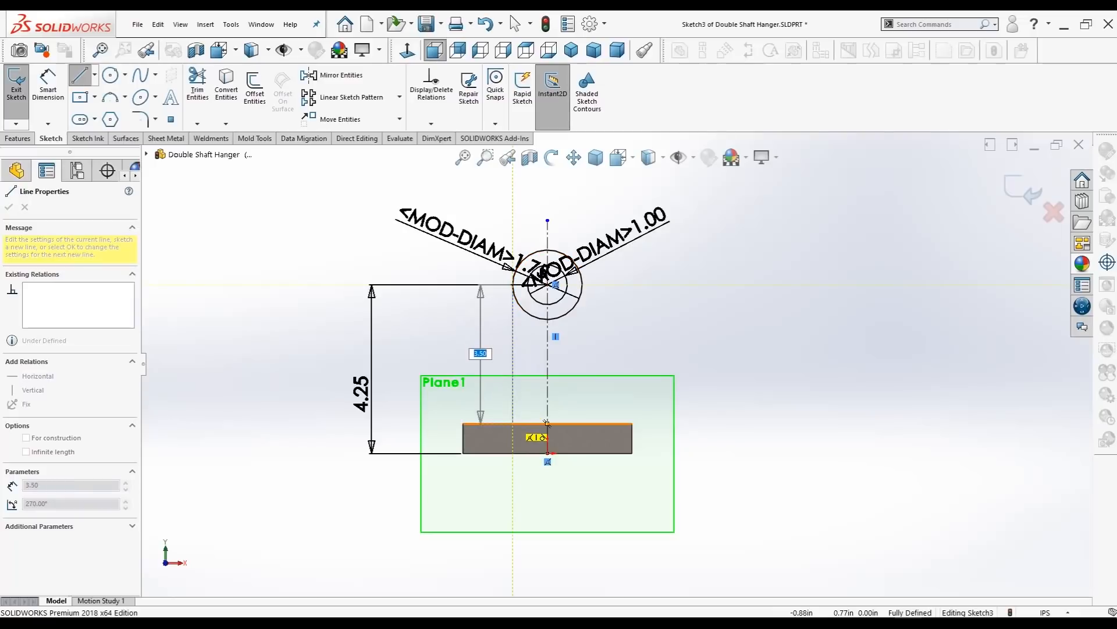
{"action": "left_click", "coordinate": [512, 423]}
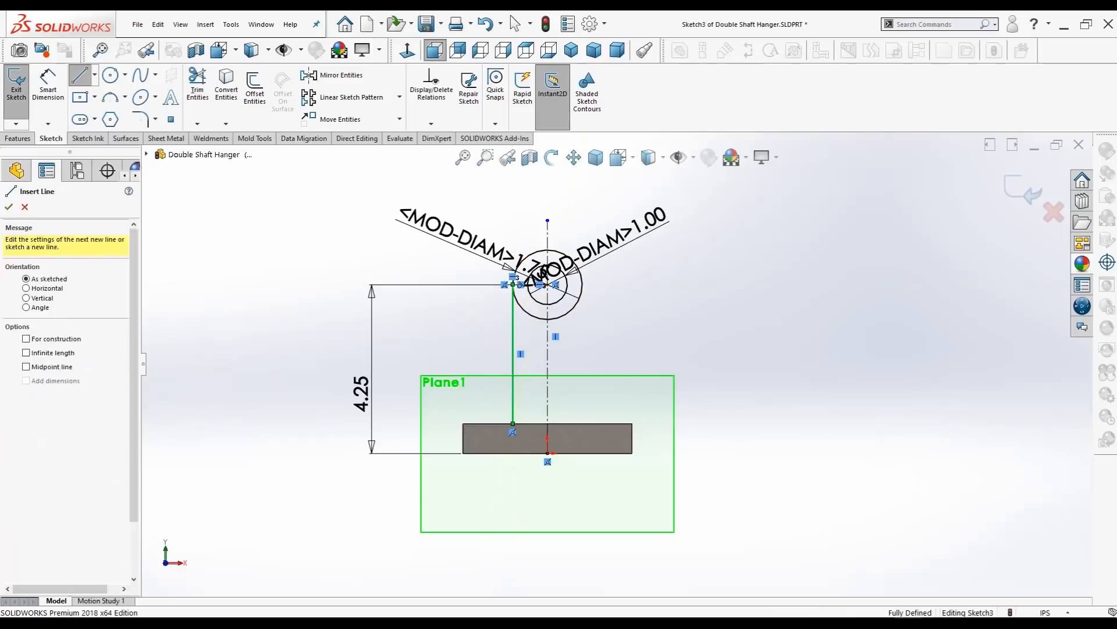
{"action": "key", "text": "Escape"}
{"action": "left_click", "coordinate": [79, 74]}
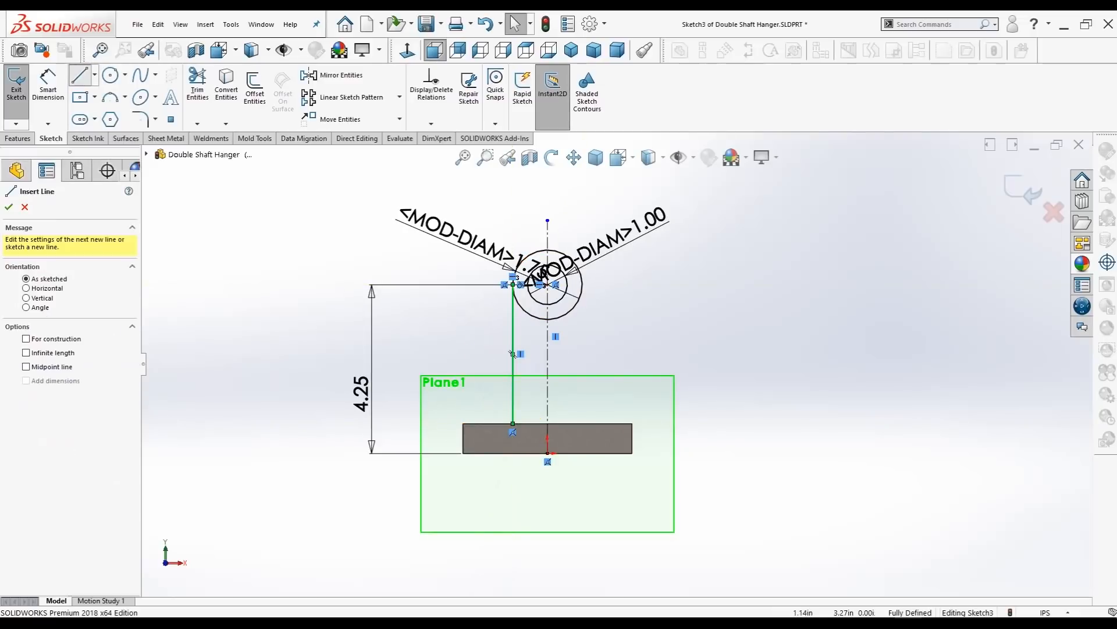
{"action": "left_click", "coordinate": [547, 285]}
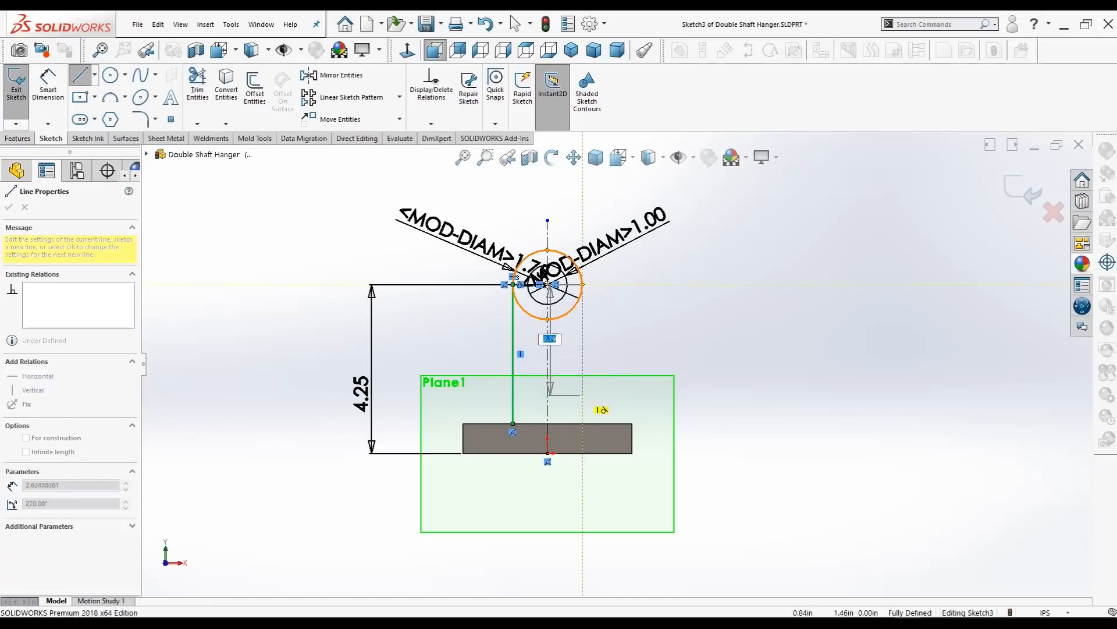
{"action": "left_click", "coordinate": [583, 423]}
{"action": "key", "text": "Escape"}
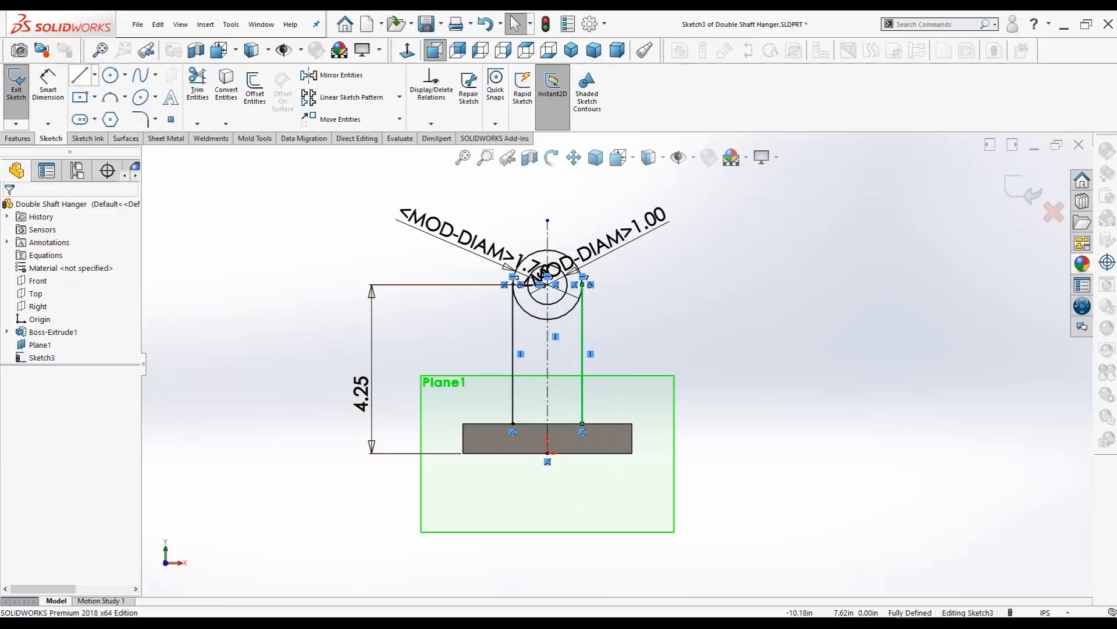
- Close the upright's profile with a horizontal line along the block's top edge joining the lower ends of the two vertical lines
{"action": "left_click", "coordinate": [80, 74]}
{"action": "left_click", "coordinate": [513, 423]}
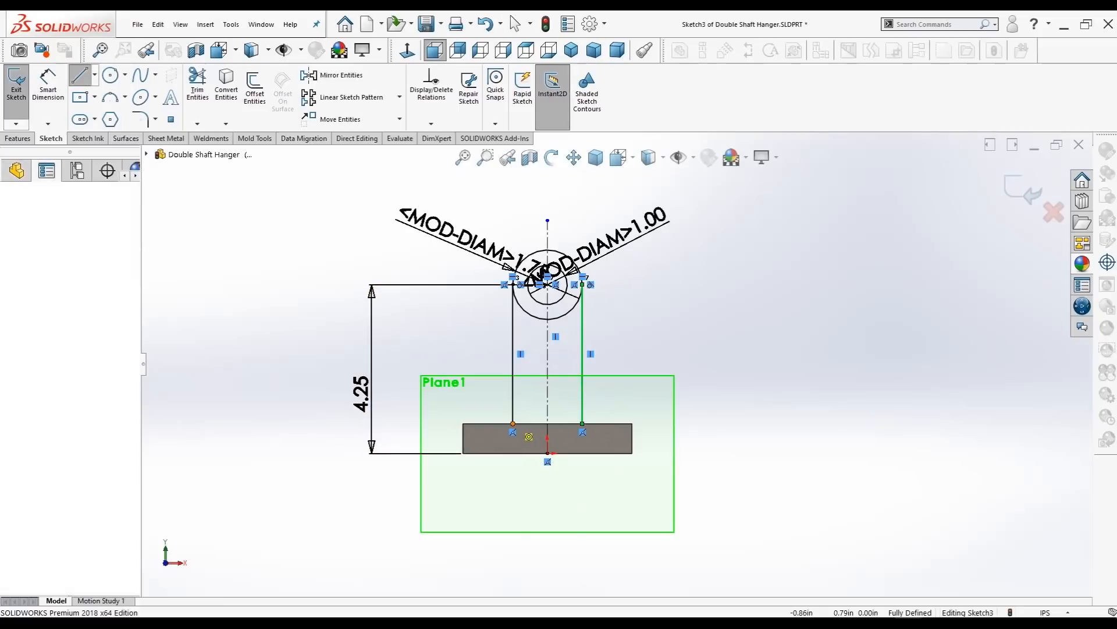
{"action": "left_click", "coordinate": [582, 423]}
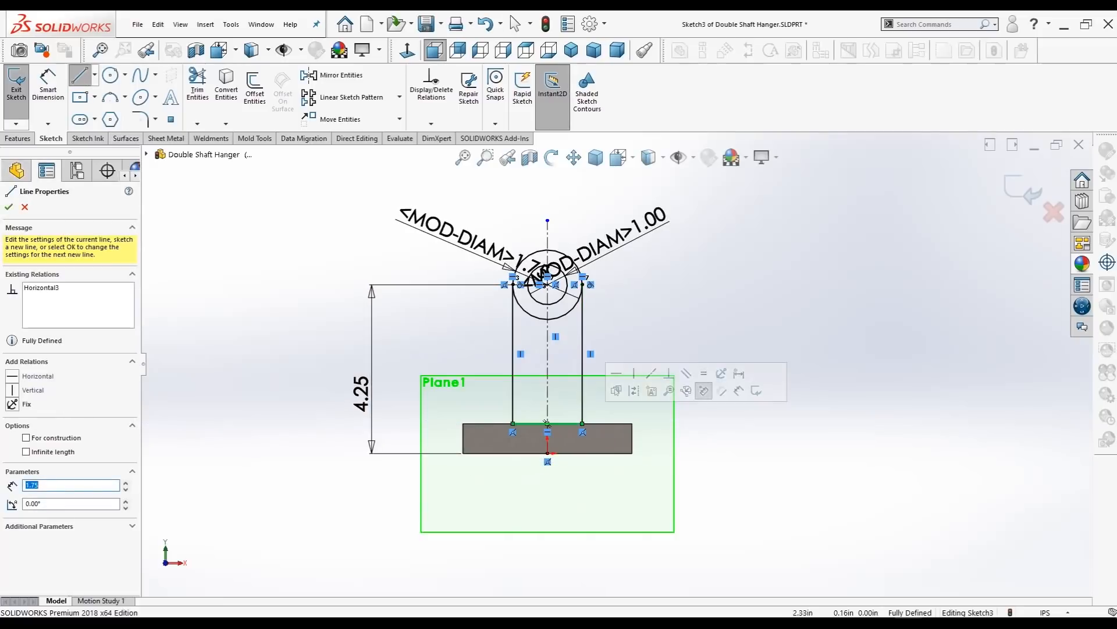
{"action": "key", "text": "Escape"}
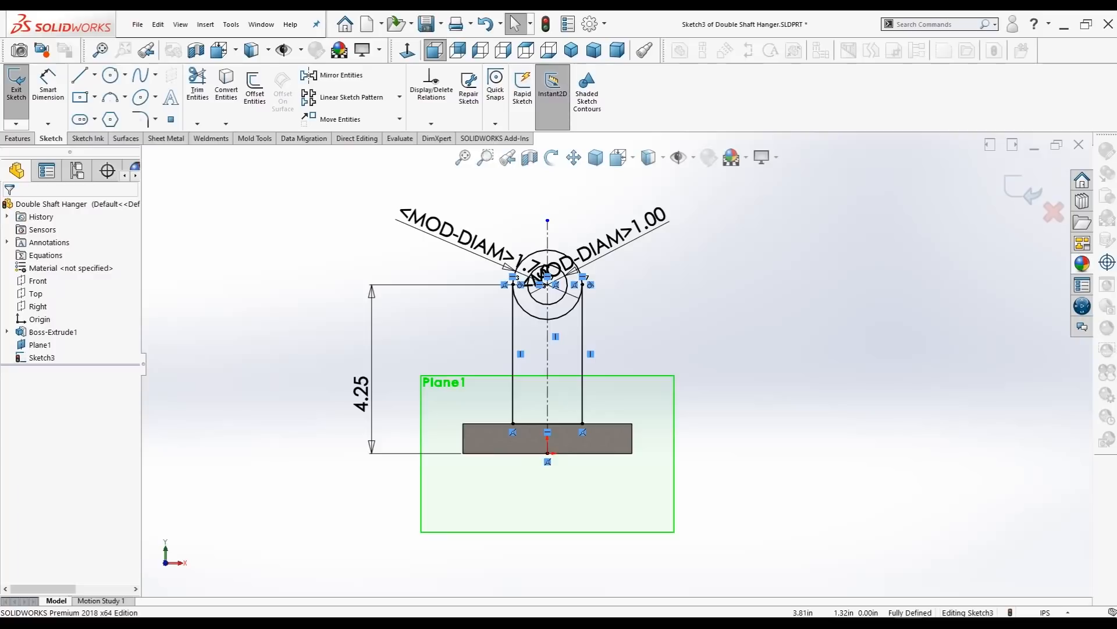
- Start a boss extrusion of the sketch, selecting both halves of the upright and the ring between the circles, leaving out the 1.00 in hole
{"action": "scroll", "coordinate": [646, 362], "scroll_direction": "up", "scroll_amount": 3}
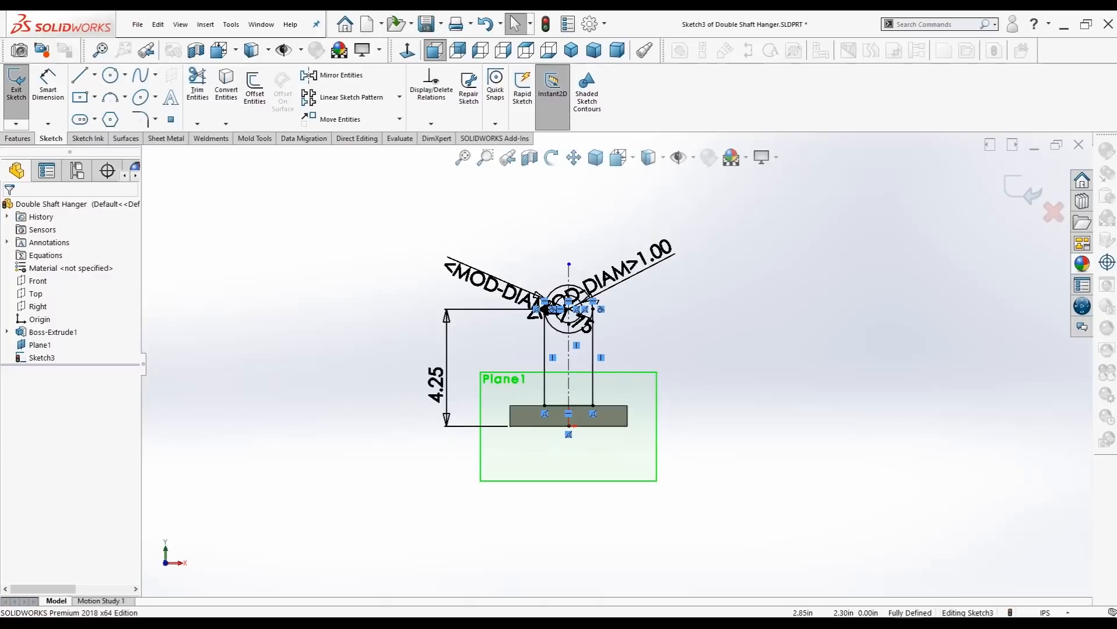
{"action": "scroll", "coordinate": [668, 311], "scroll_direction": "down", "scroll_amount": 1}
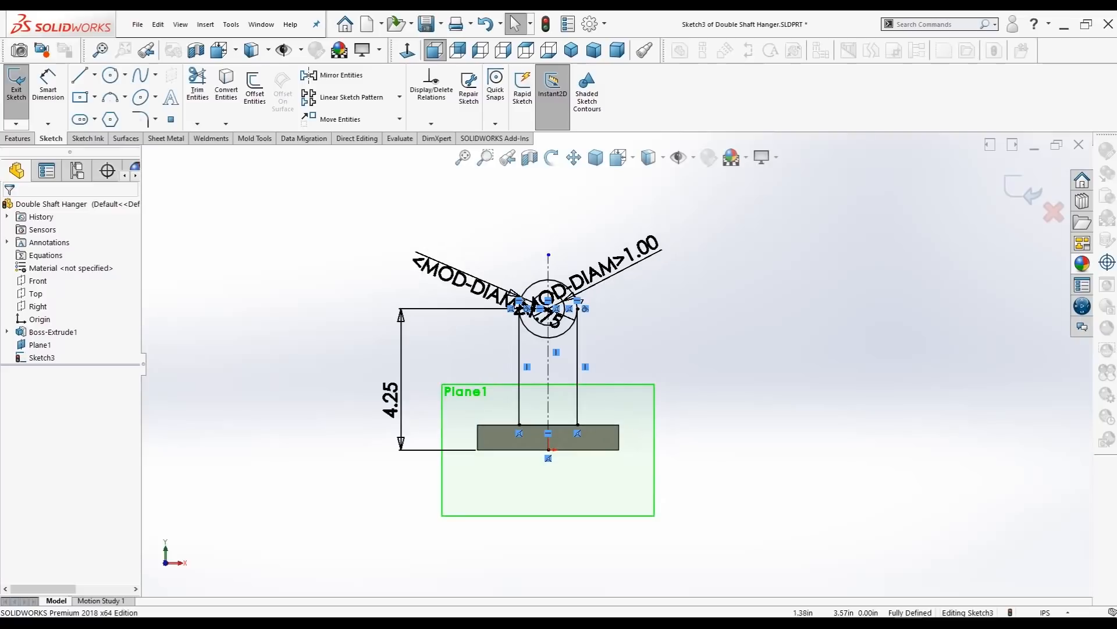
{"action": "left_click", "coordinate": [18, 138]}
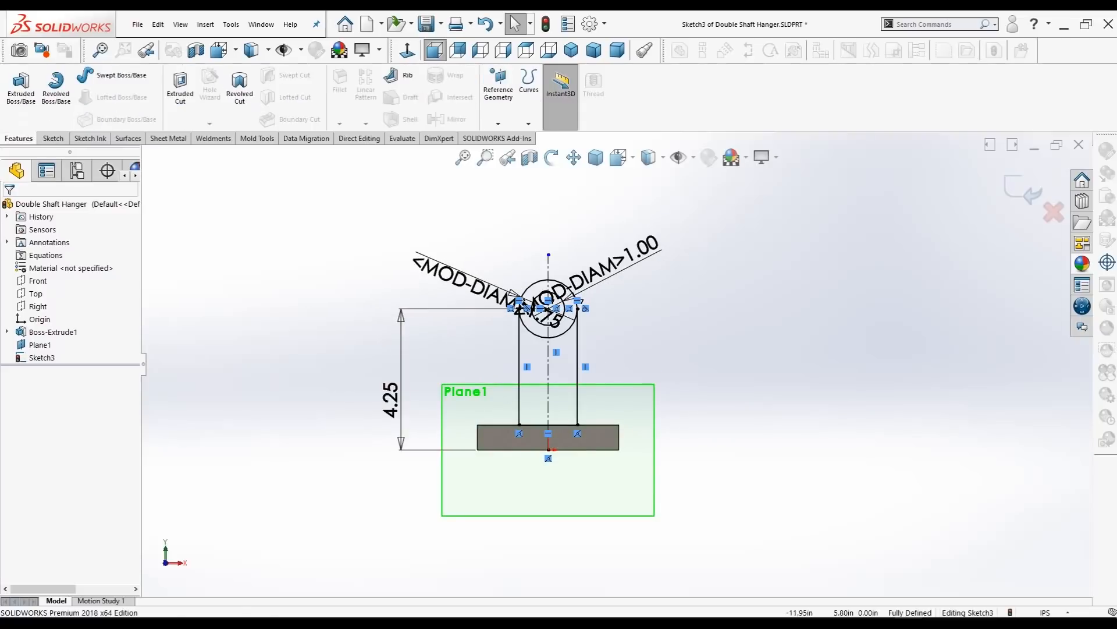
{"action": "left_click", "coordinate": [21, 86]}
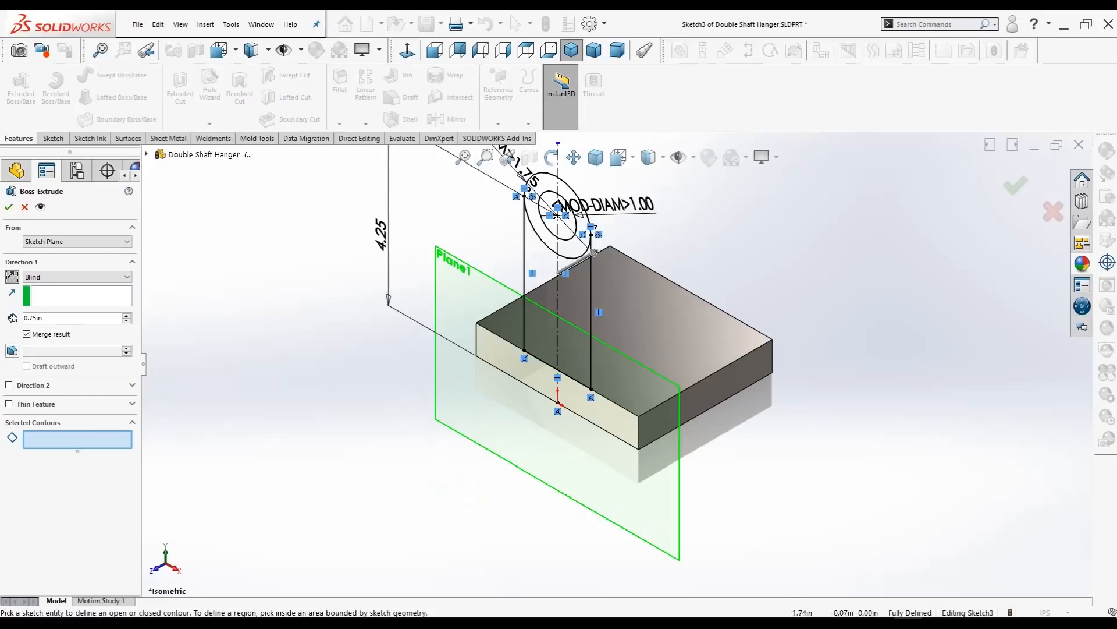
{"action": "left_click", "coordinate": [573, 314]}
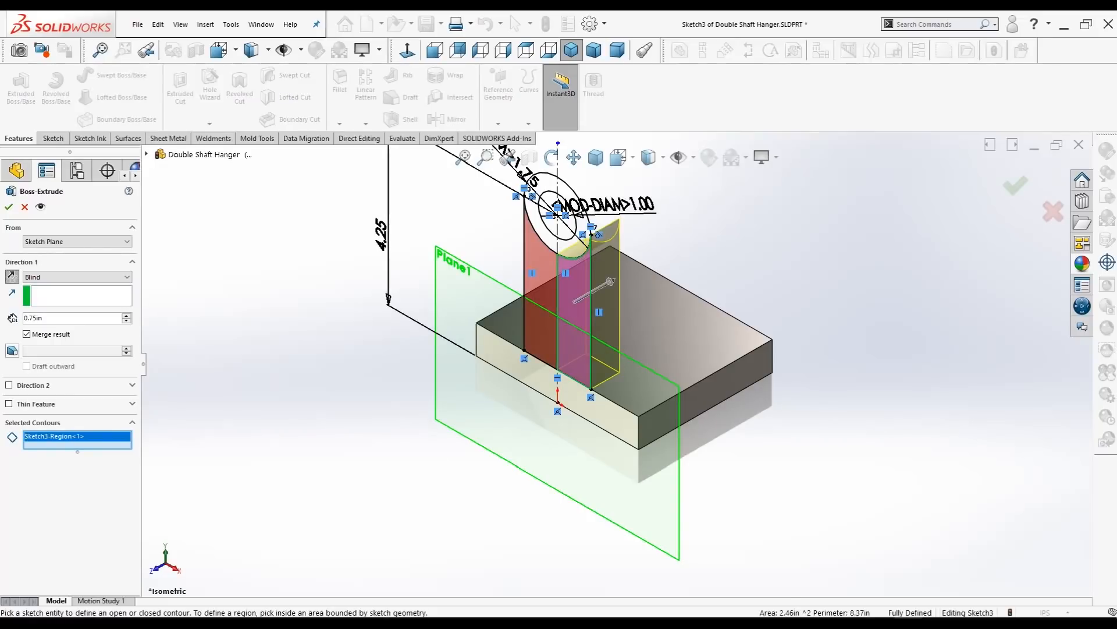
{"action": "left_click", "coordinate": [540, 303]}
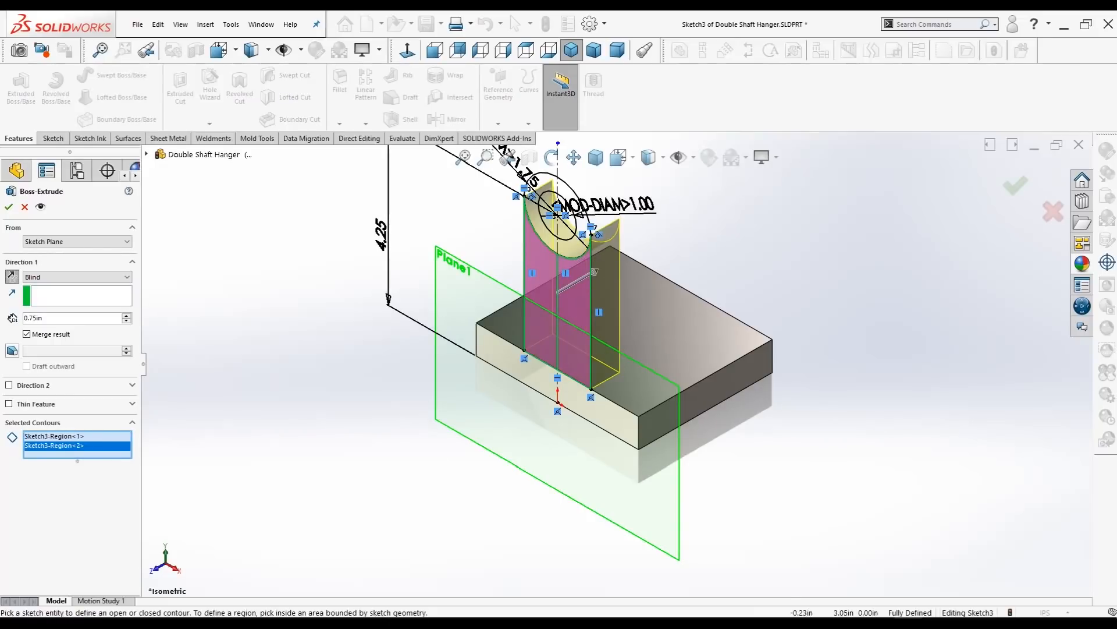
{"action": "left_click", "coordinate": [593, 252]}
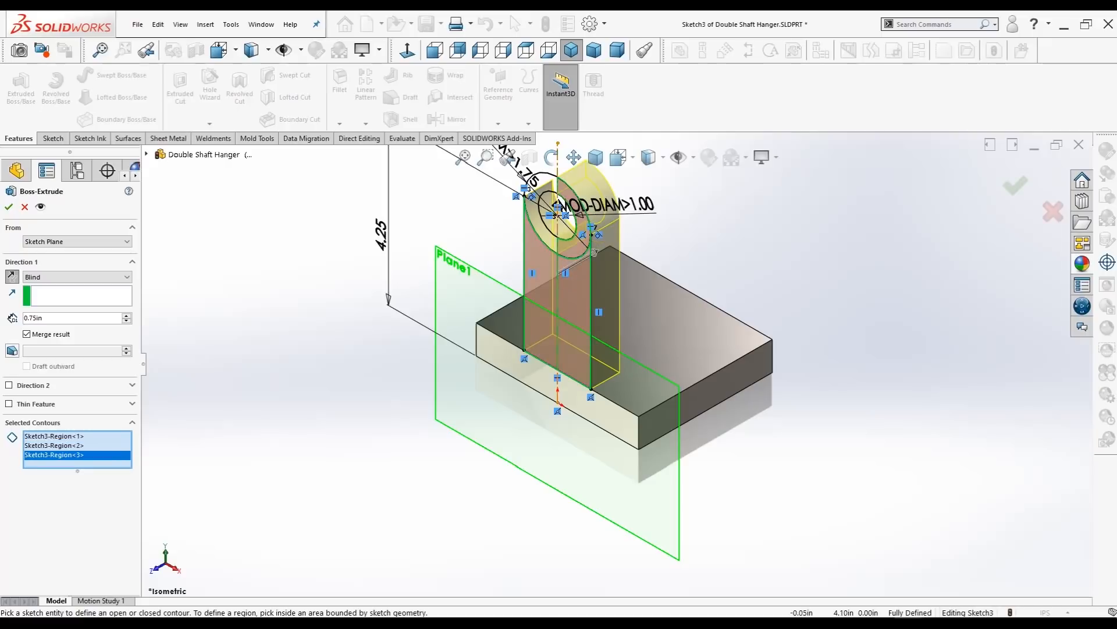
{"action": "left_click", "coordinate": [595, 251]}
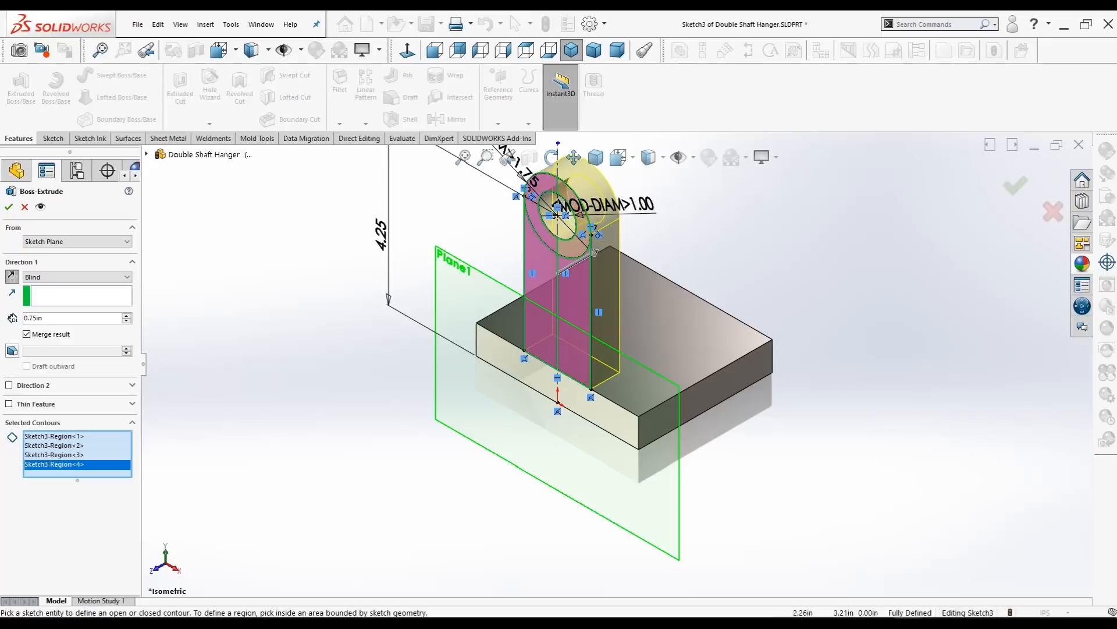
- Set the blind extrusion depth to 0.50 in and create the merged upright on the base block
{"action": "key", "text": "z"}
{"action": "key", "text": "z"}
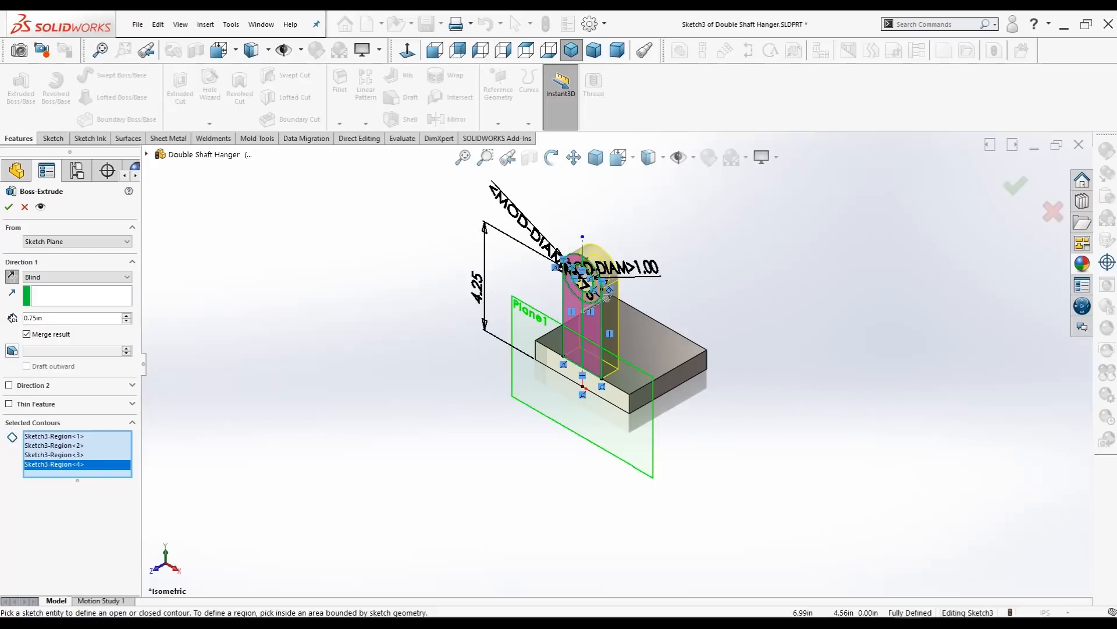
{"action": "double_click", "coordinate": [35, 318]}
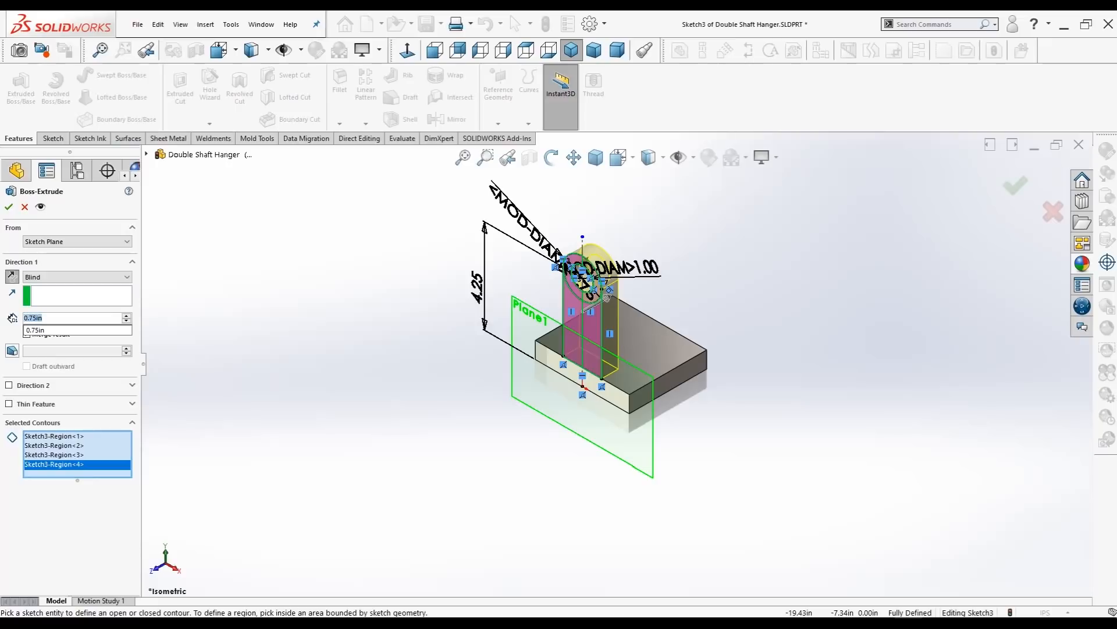
{"action": "type", "text": "0.5"}
{"action": "key", "text": "Return"}
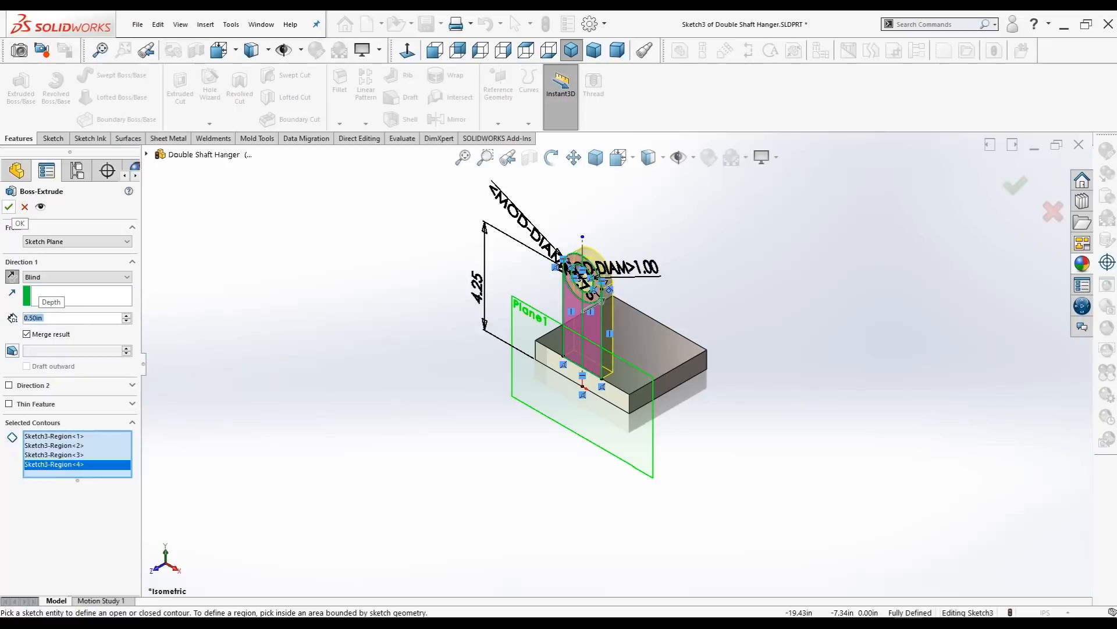
{"action": "left_click", "coordinate": [9, 206]}
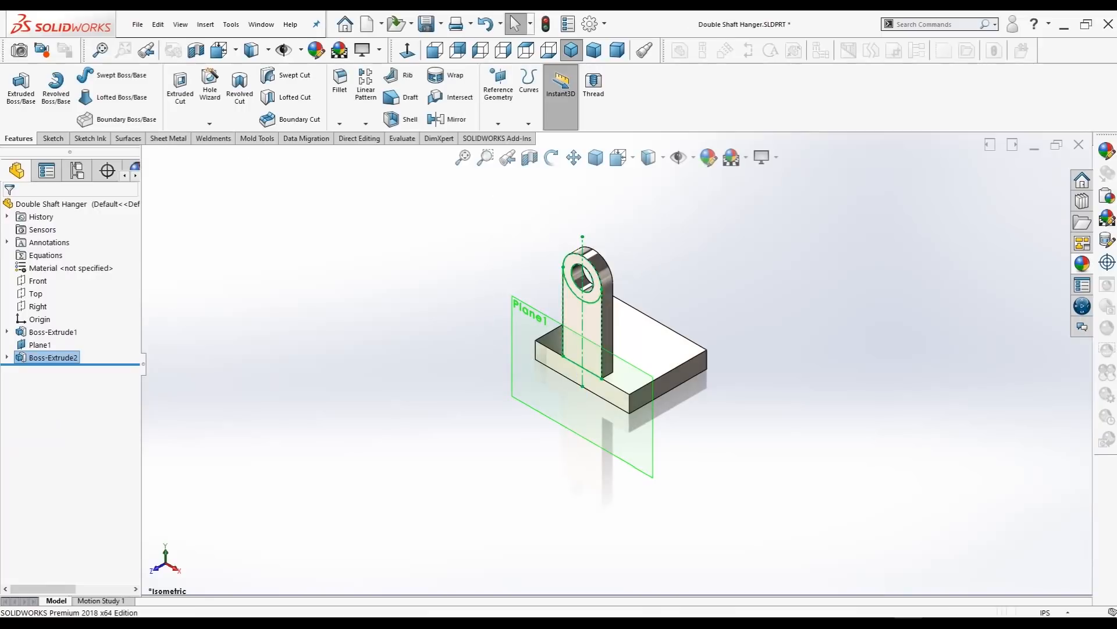
{"action": "scroll", "coordinate": [608, 323], "scroll_direction": "down", "scroll_amount": 1}
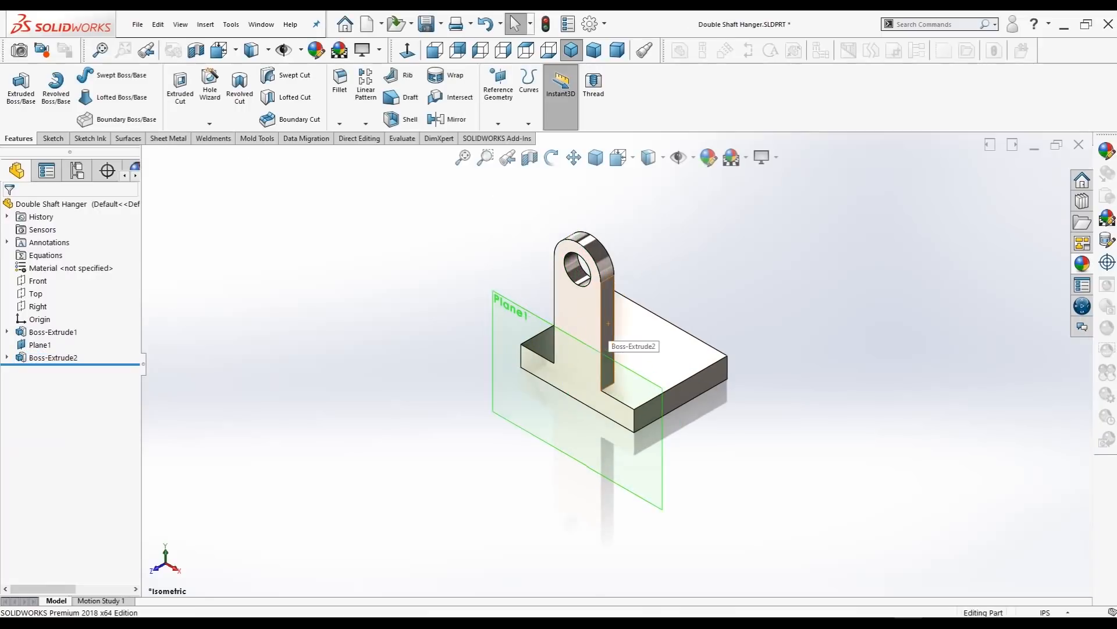
- Start a new sketch on the front face of the upright
{"action": "scroll", "coordinate": [608, 323], "scroll_direction": "down", "scroll_amount": 1}
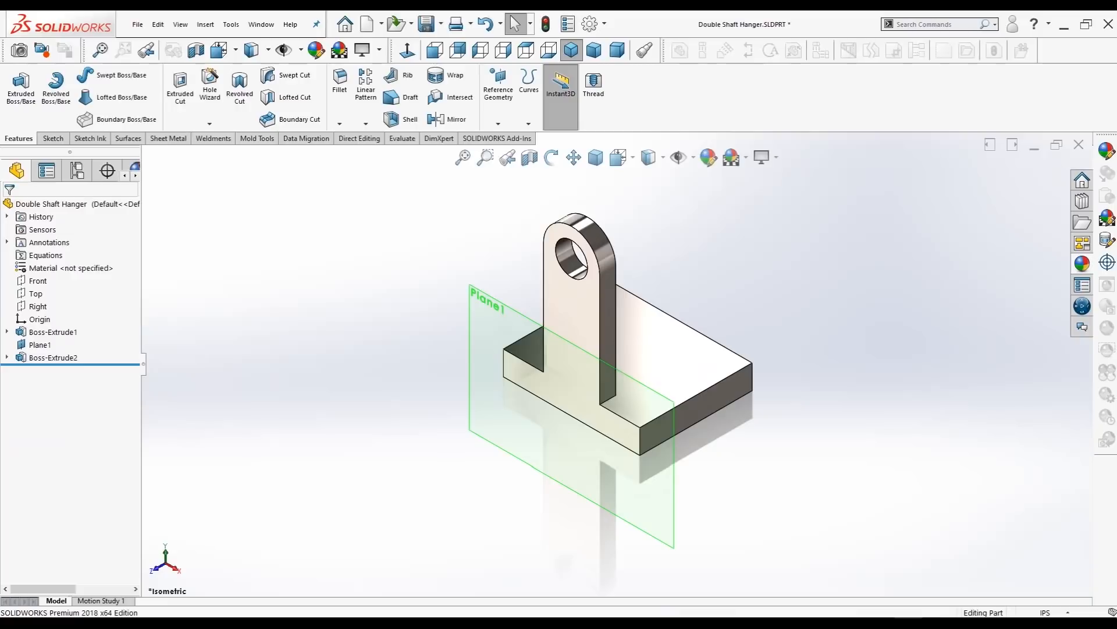
{"action": "left_click", "coordinate": [579, 317]}
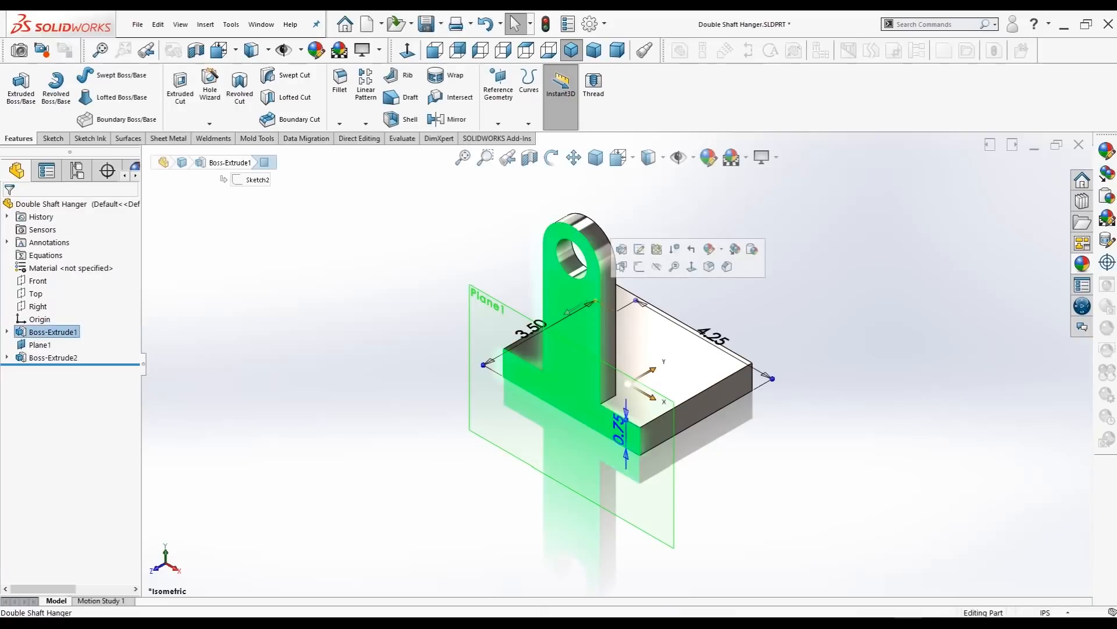
{"action": "left_click", "coordinate": [639, 266]}
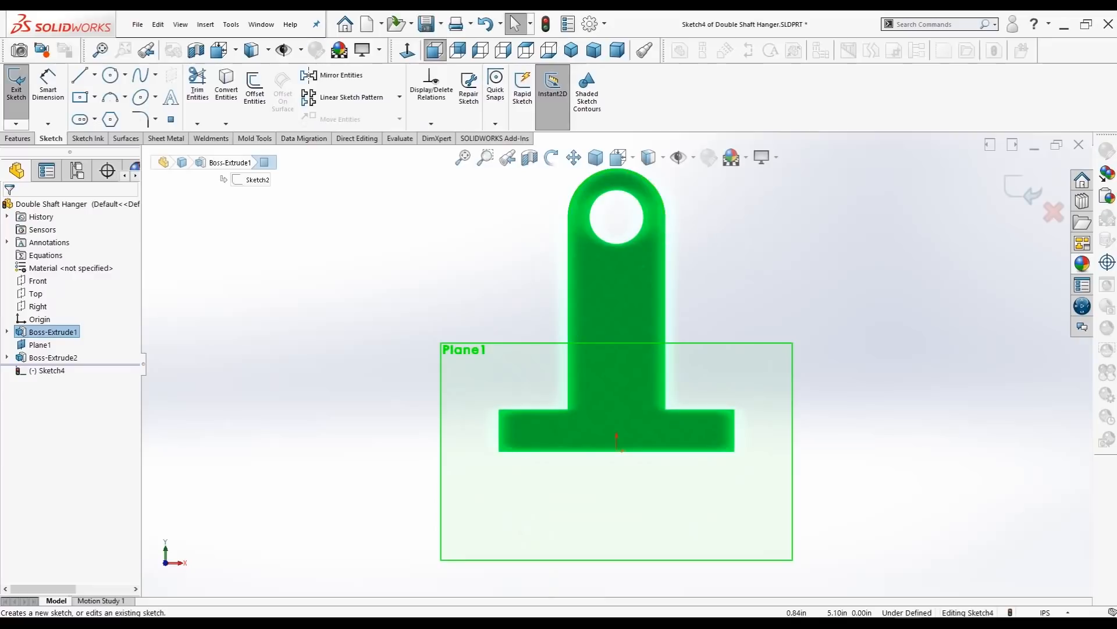
{"action": "scroll", "coordinate": [671, 193], "scroll_direction": "down", "scroll_amount": 3}
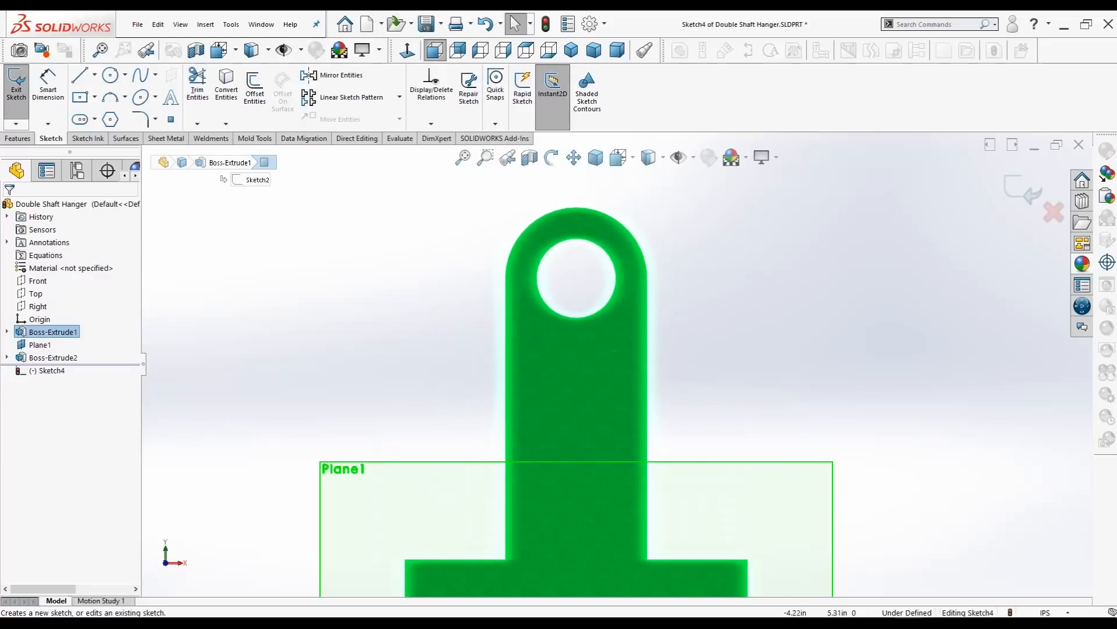
- Offset the upright's rounded top edge in the reversed, inward direction with a distance of 0.00 in
{"action": "left_click", "coordinate": [544, 215]}
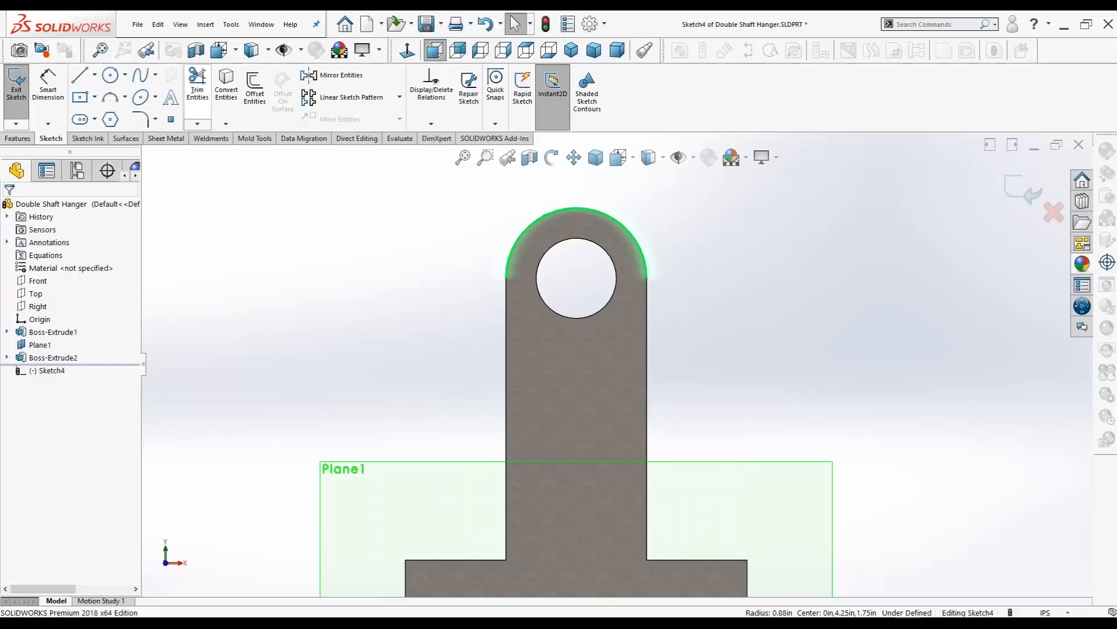
{"action": "left_click", "coordinate": [255, 90]}
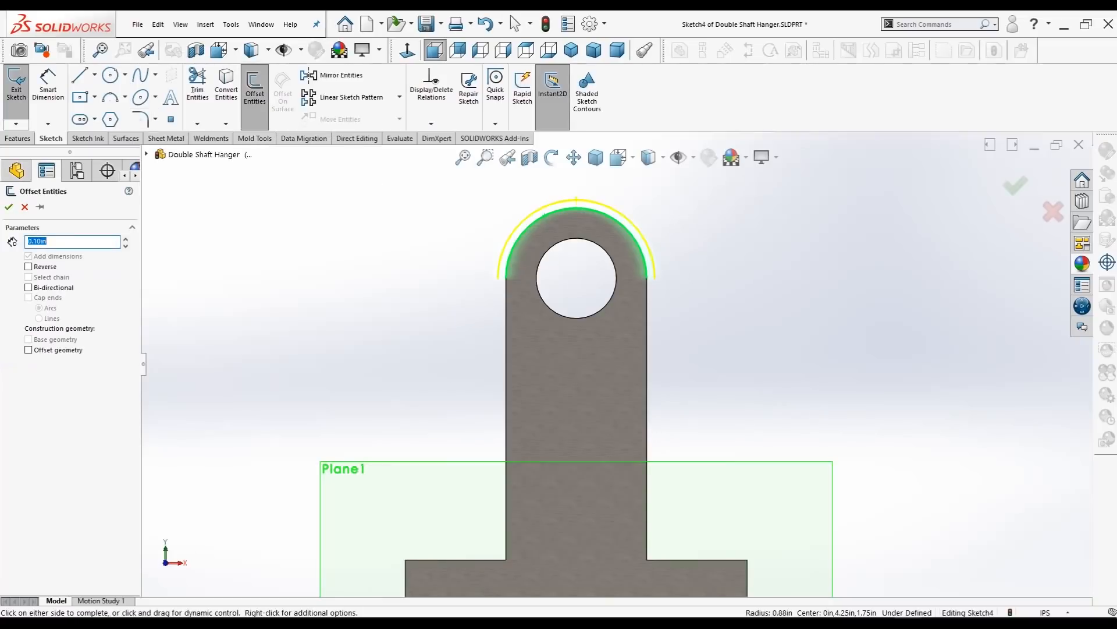
{"action": "left_click", "coordinate": [29, 266]}
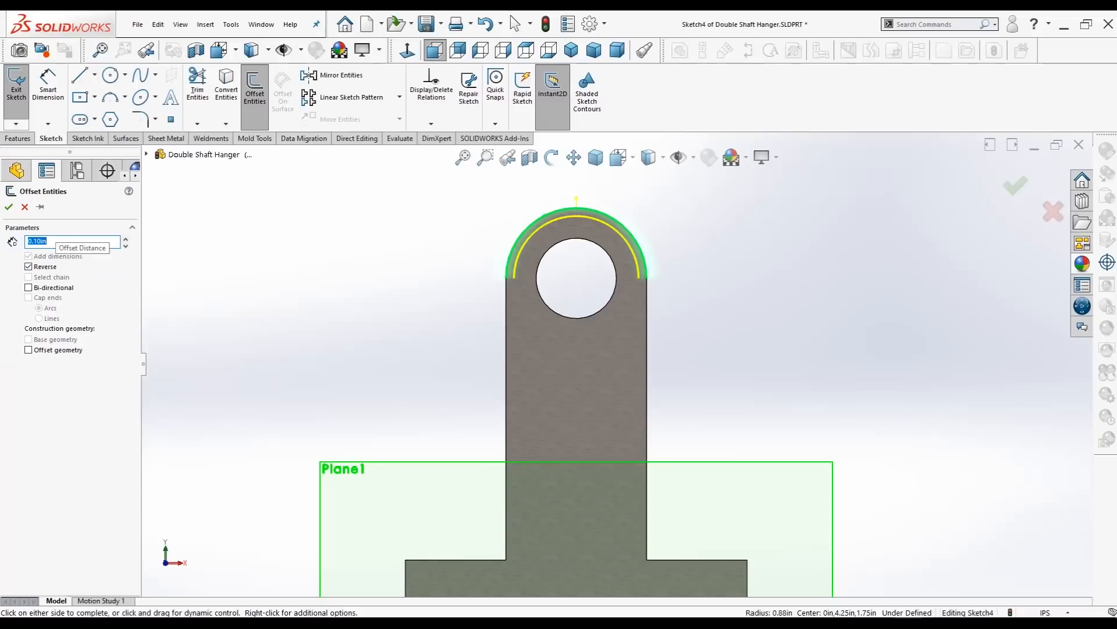
{"action": "key", "text": "BackSpace"}
{"action": "type", "text": ".5"}
{"action": "key", "text": "Return"}
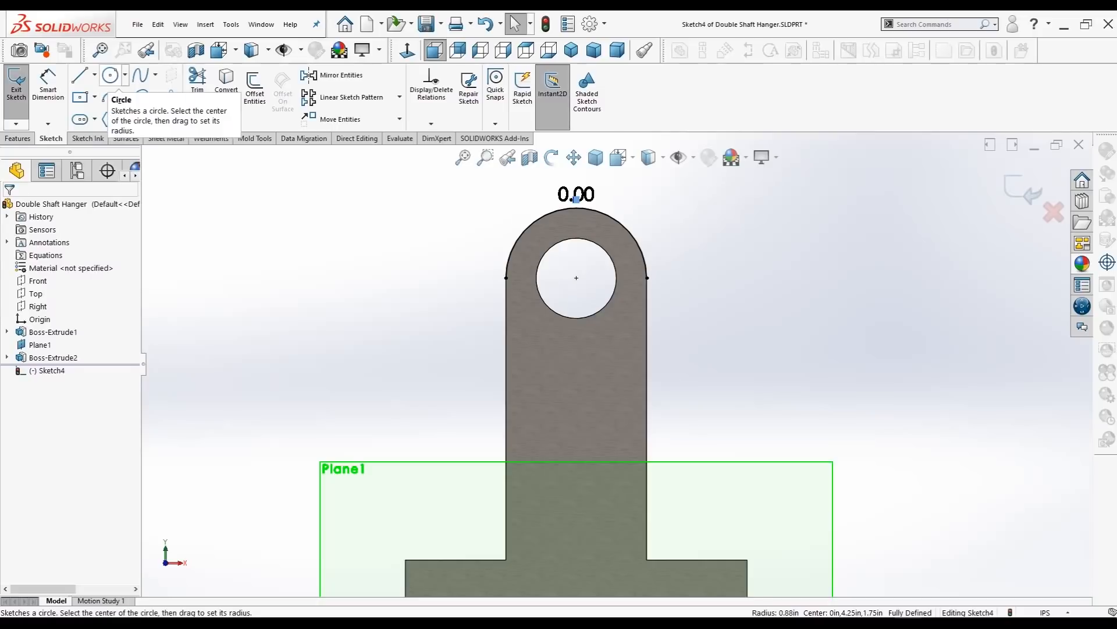
- Complete the outer circle with a three-point lower arc of 0.875 in radius between the ends of the offset arc
{"action": "left_click", "coordinate": [110, 96]}
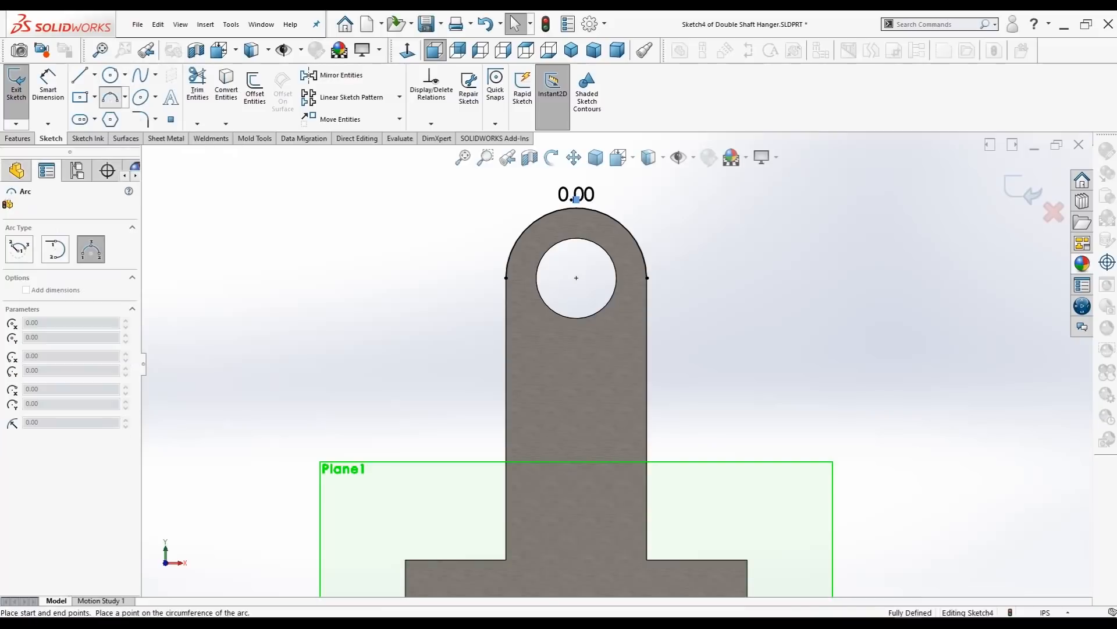
{"action": "left_click", "coordinate": [505, 277]}
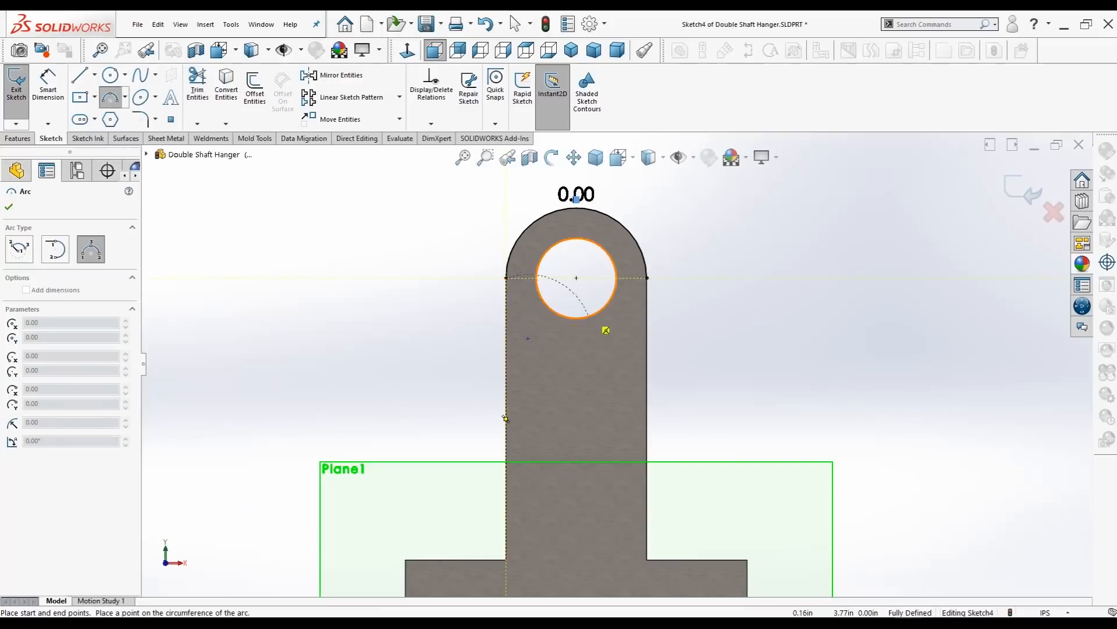
{"action": "left_click", "coordinate": [647, 278]}
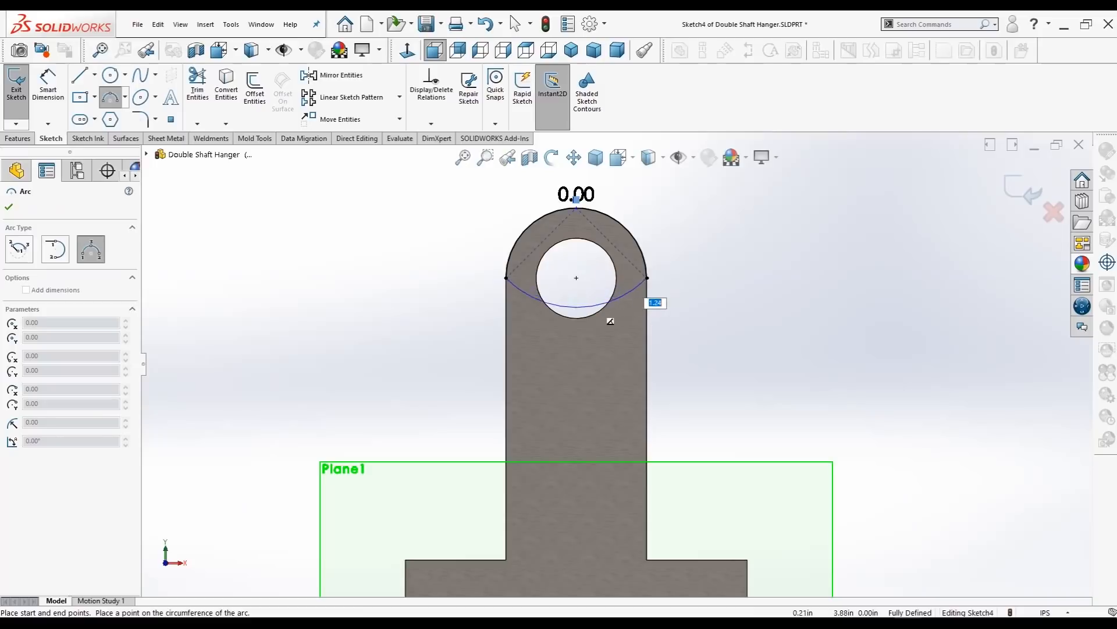
{"action": "left_click", "coordinate": [577, 348]}
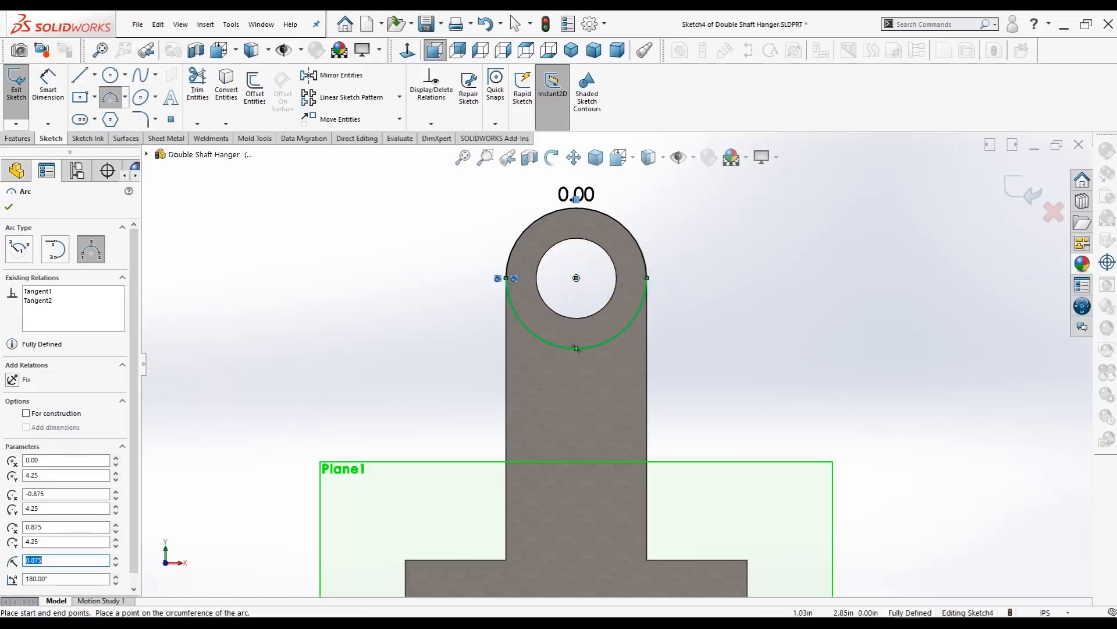
{"action": "left_click", "coordinate": [514, 23]}
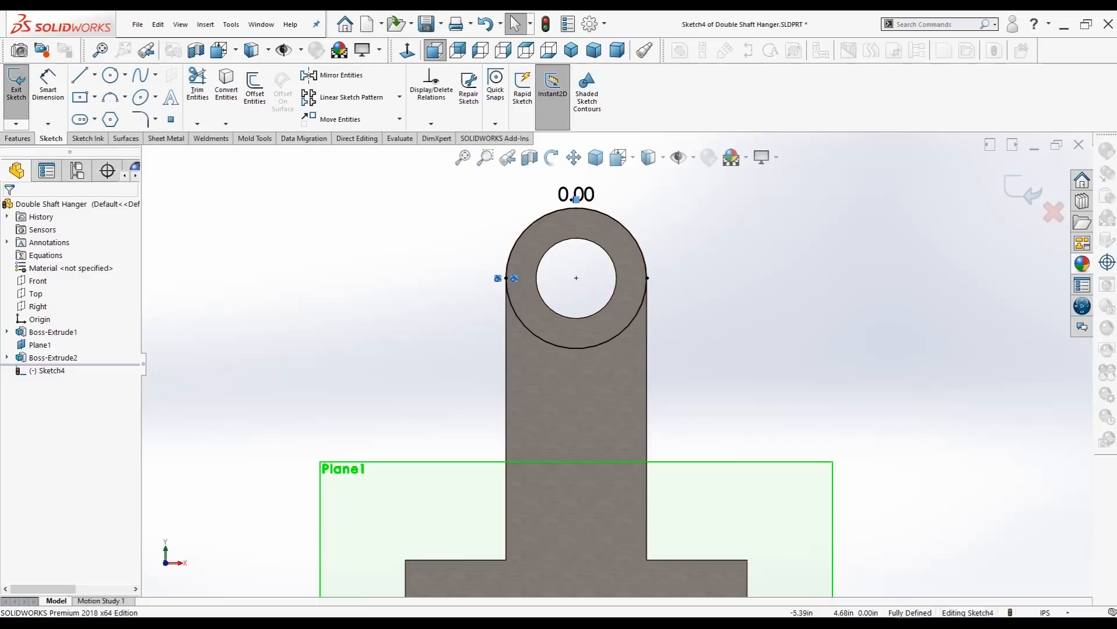
- Sketch a circle concentric with the upright's hole and dimension its diameter to 1.00 in
{"action": "left_click", "coordinate": [110, 74]}
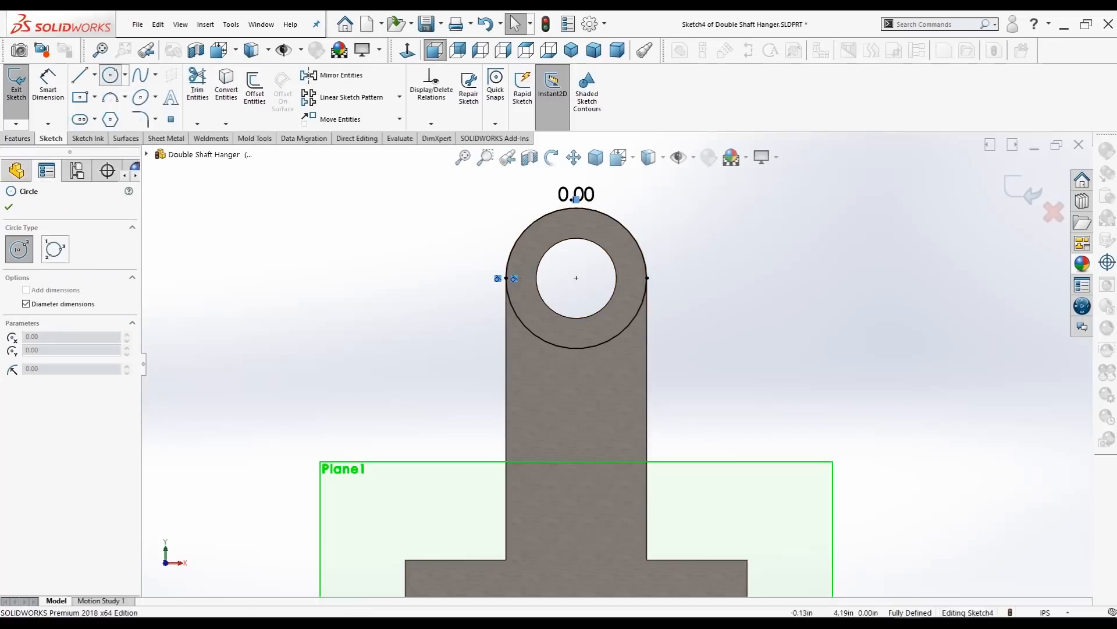
{"action": "left_click", "coordinate": [576, 277]}
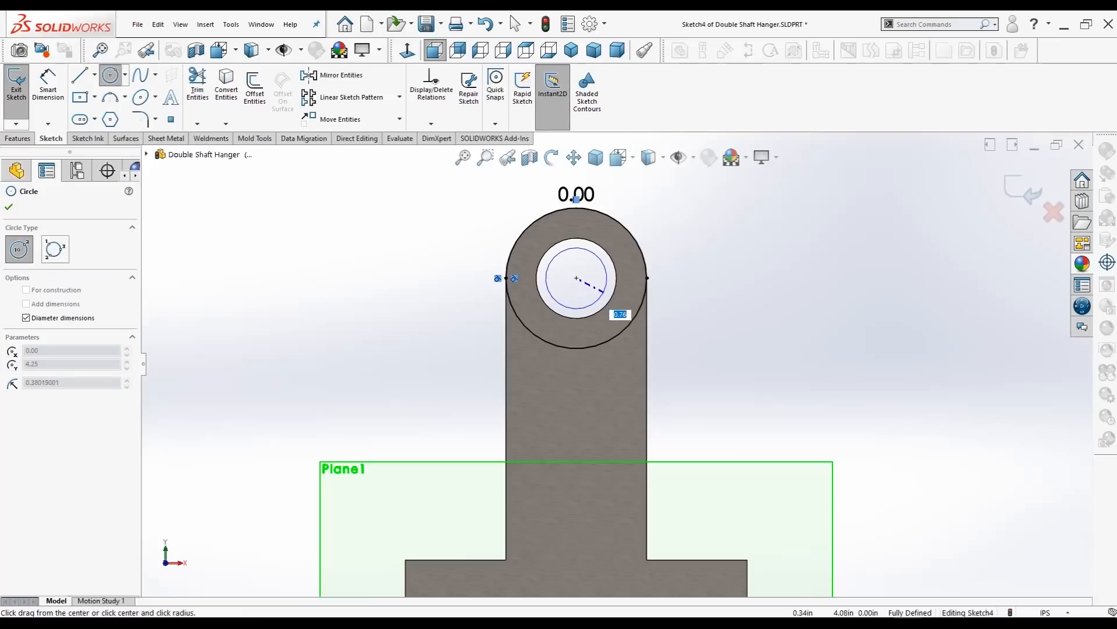
{"action": "left_click", "coordinate": [617, 279]}
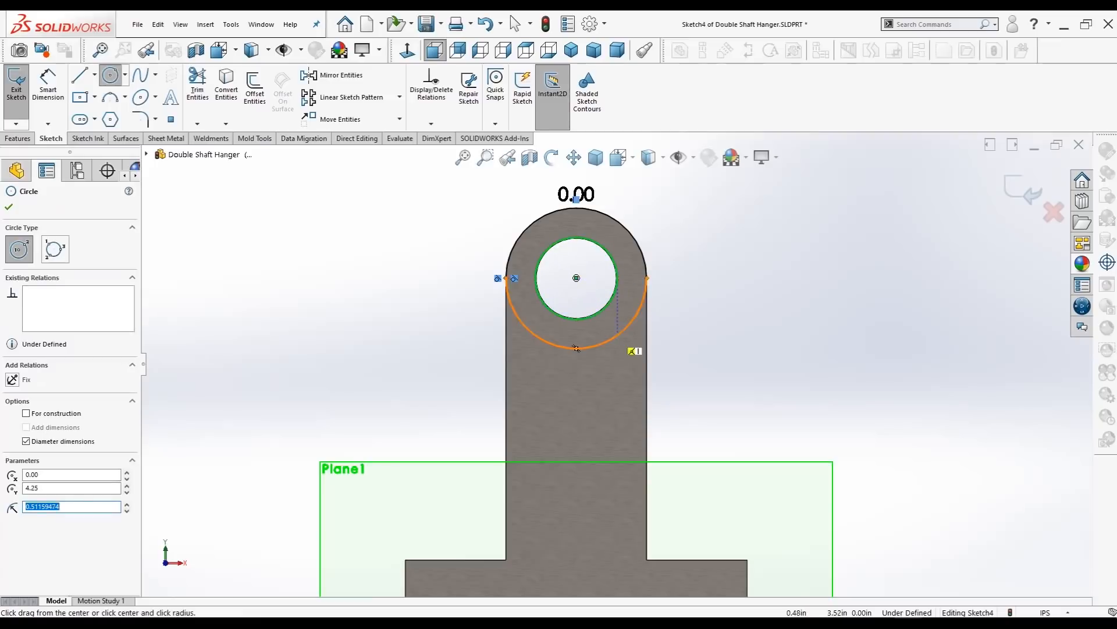
{"action": "key", "text": "Escape"}
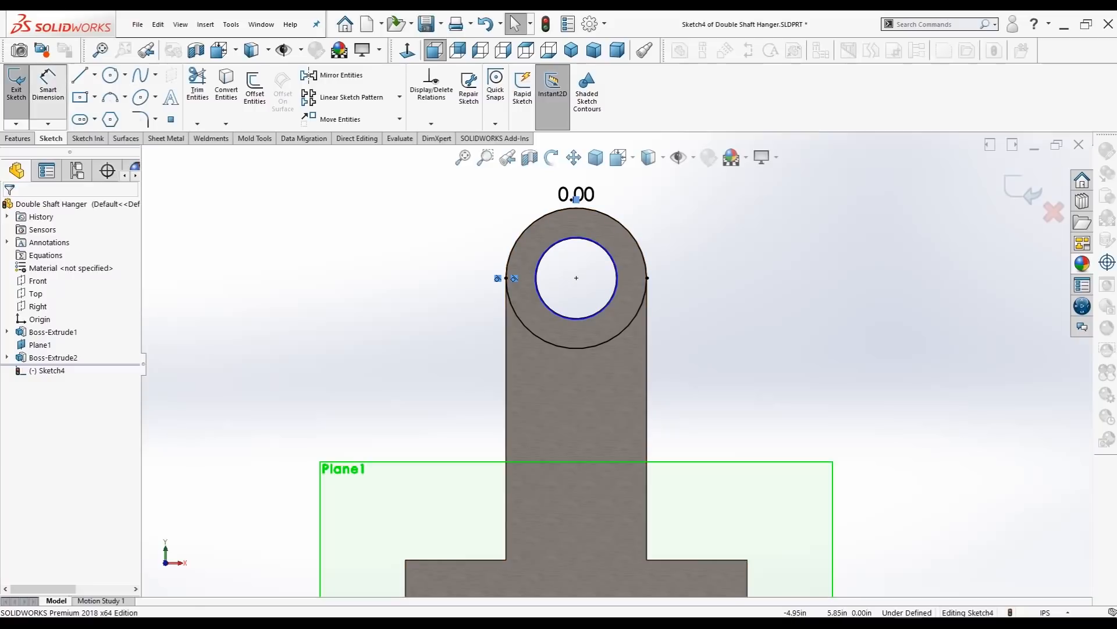
{"action": "left_click", "coordinate": [48, 87]}
{"action": "left_click", "coordinate": [616, 259]}
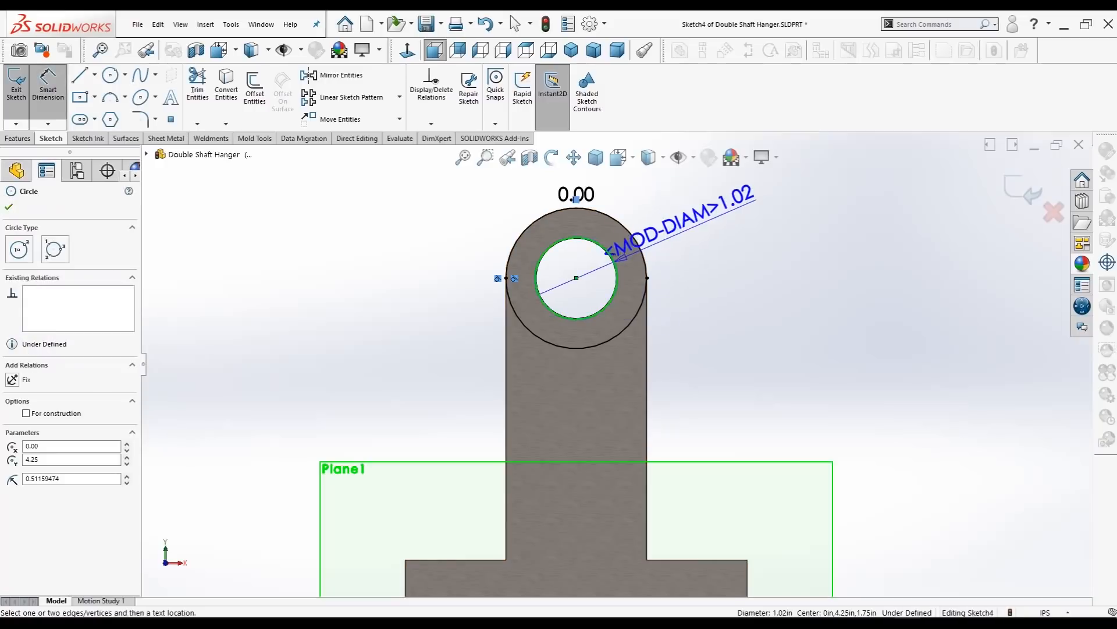
{"action": "left_click", "coordinate": [628, 243]}
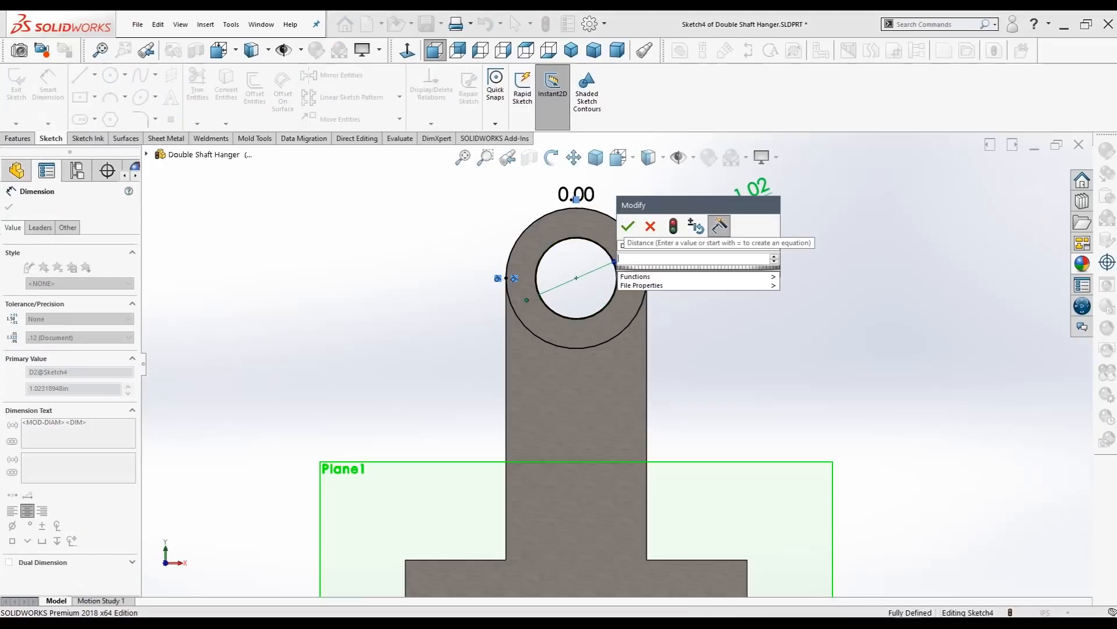
{"action": "type", "text": "1"}
{"action": "key", "text": "Return"}
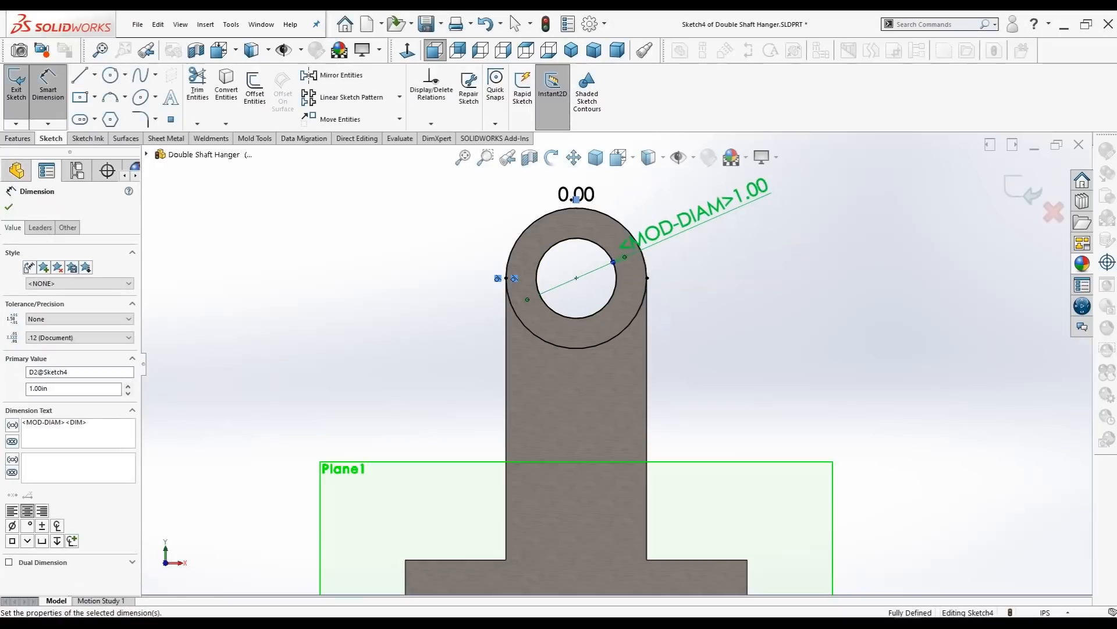
{"action": "left_click", "coordinate": [9, 206]}
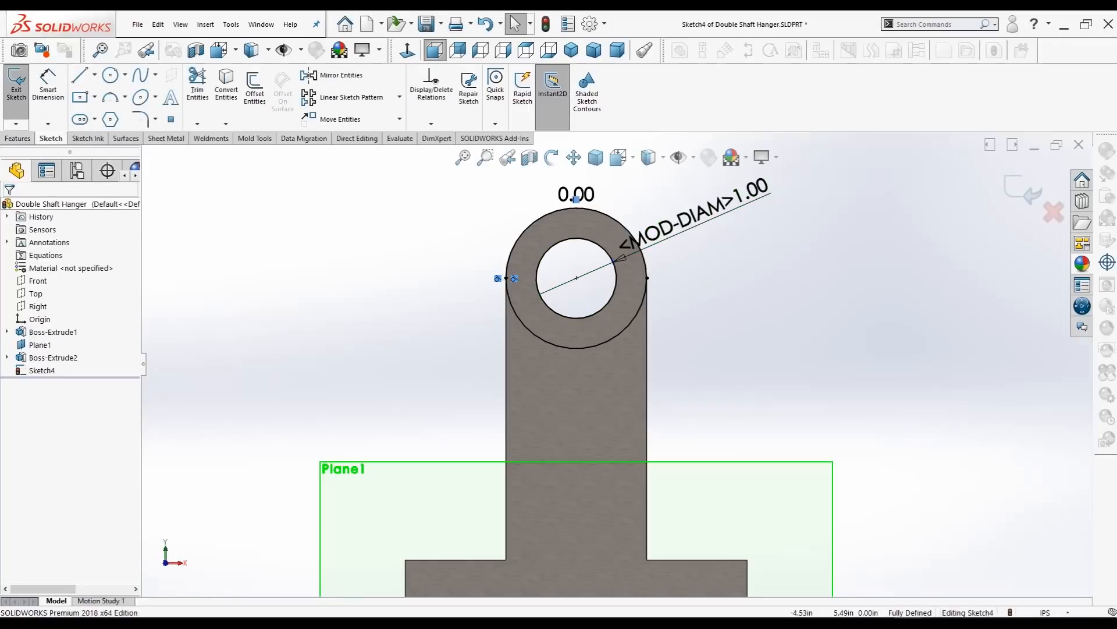
- Extrude the ring sketch as a blind boss 0.25 in deep, merged with the upright
{"action": "left_click", "coordinate": [17, 138]}
{"action": "left_click", "coordinate": [21, 84]}
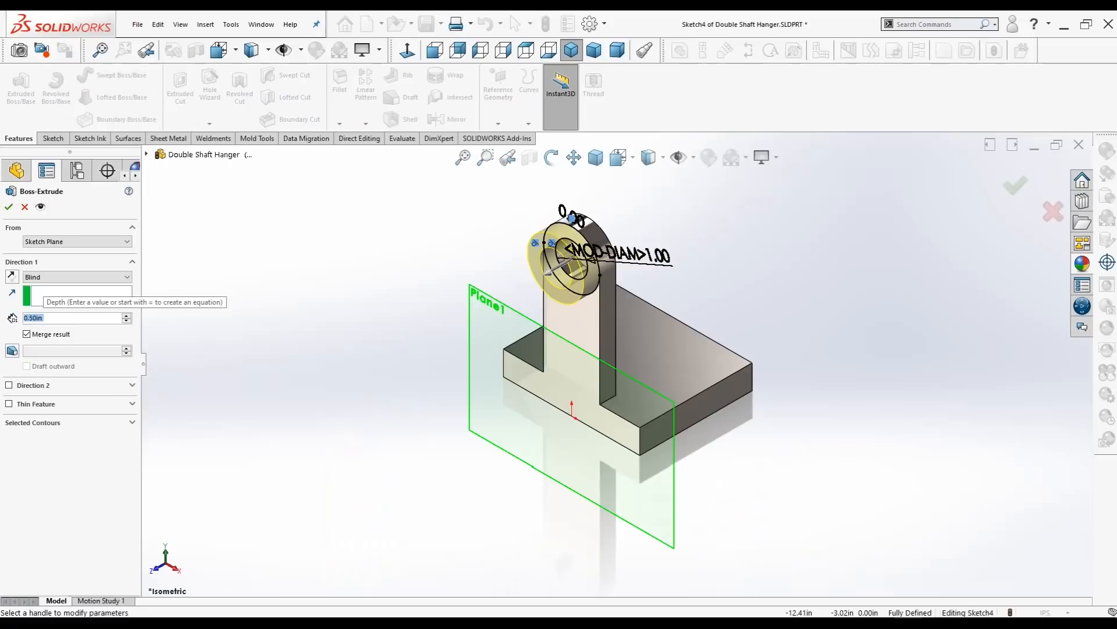
{"action": "key", "text": "BackSpace"}
{"action": "type", "text": ".250"}
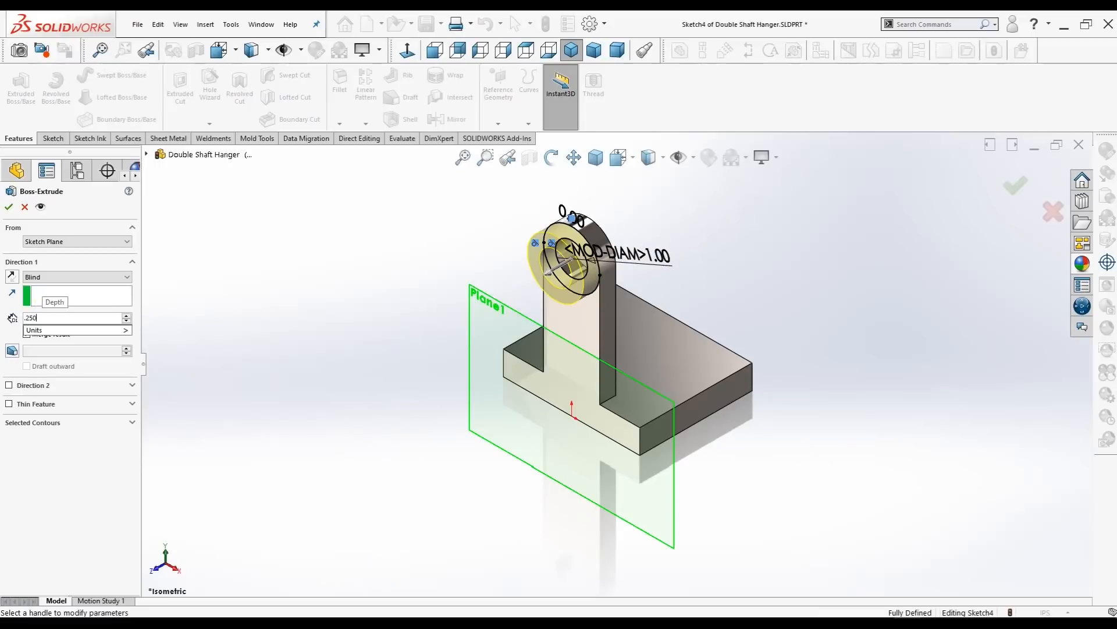
{"action": "key", "text": "Return"}
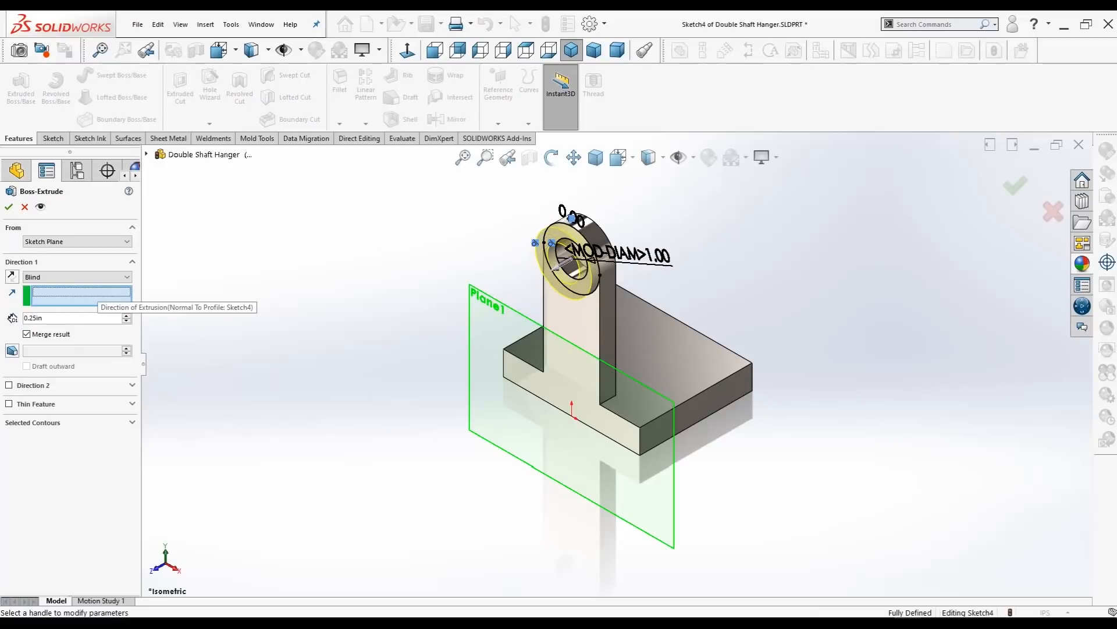
{"action": "left_click", "coordinate": [9, 207]}
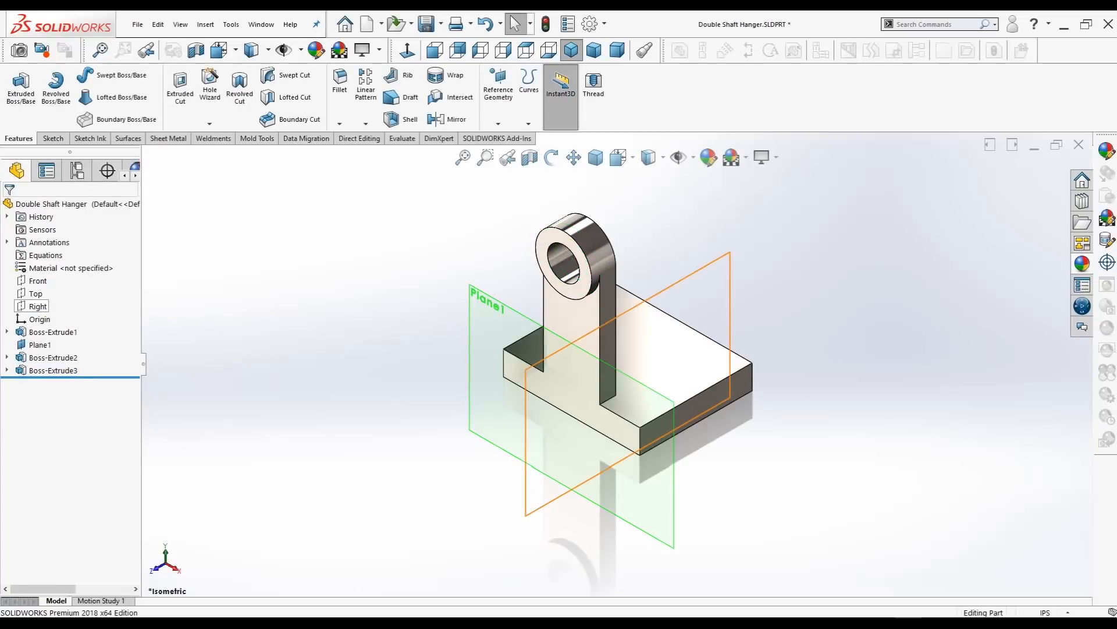
- Mirror the ring boss and the upright, Boss-Extrude3 and Boss-Extrude2, about the Front plane
{"action": "left_click", "coordinate": [38, 280]}
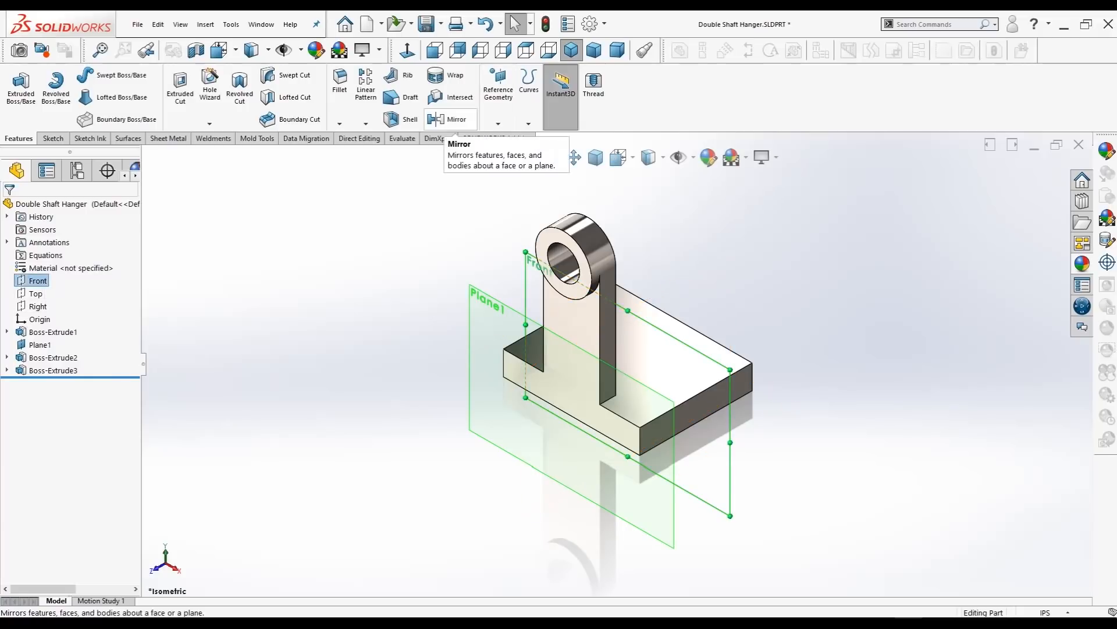
{"action": "left_click", "coordinate": [448, 119]}
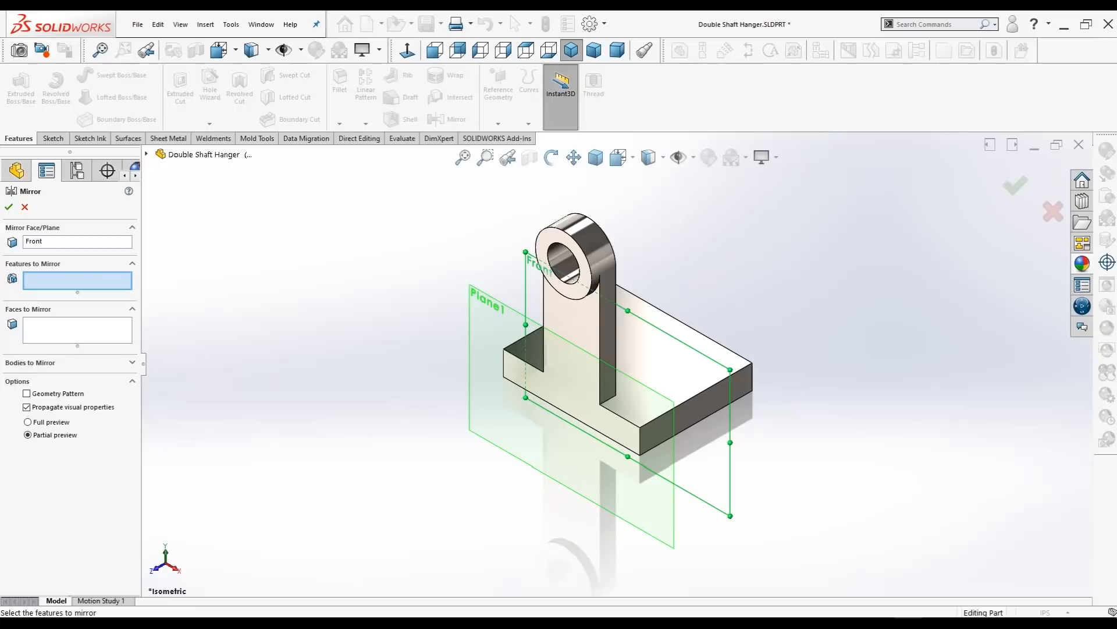
{"action": "left_click", "coordinate": [146, 154]}
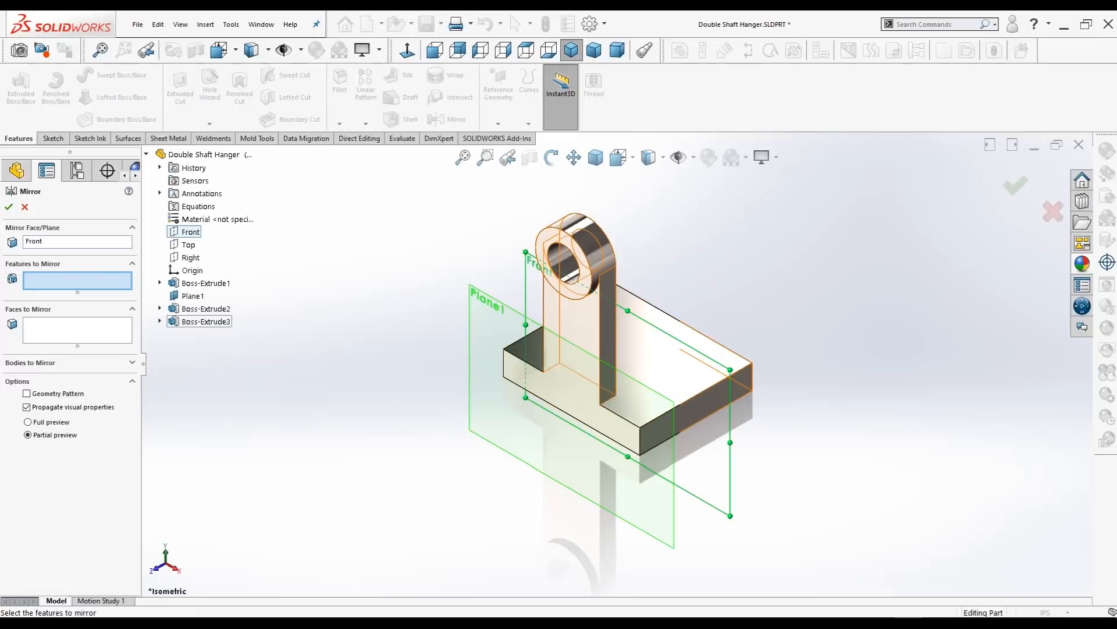
{"action": "left_click", "coordinate": [206, 321]}
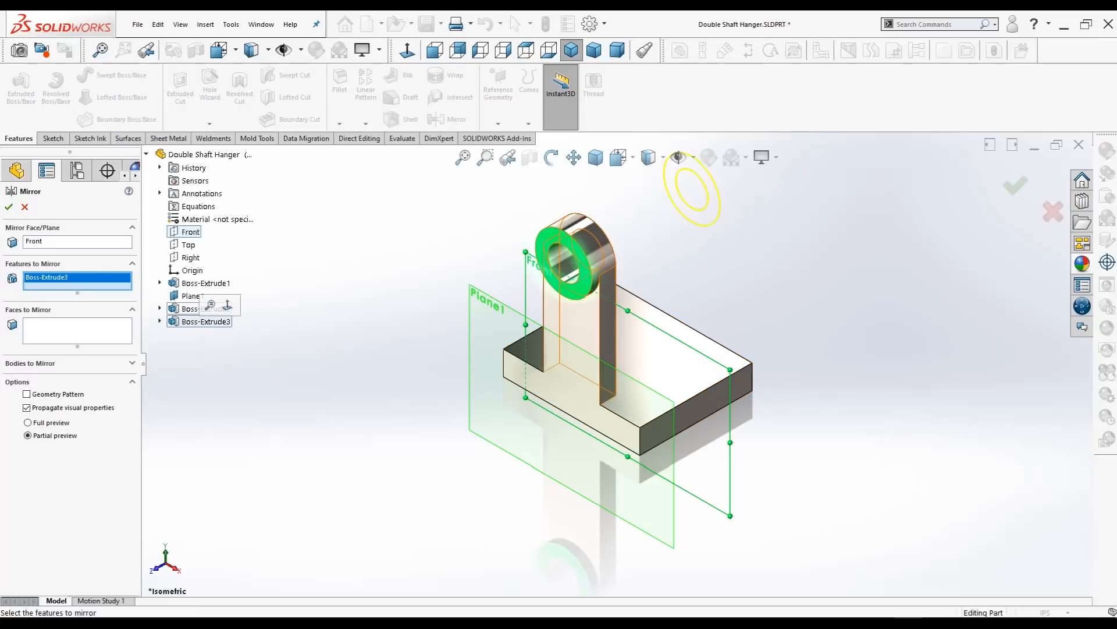
{"action": "left_click", "coordinate": [206, 309]}
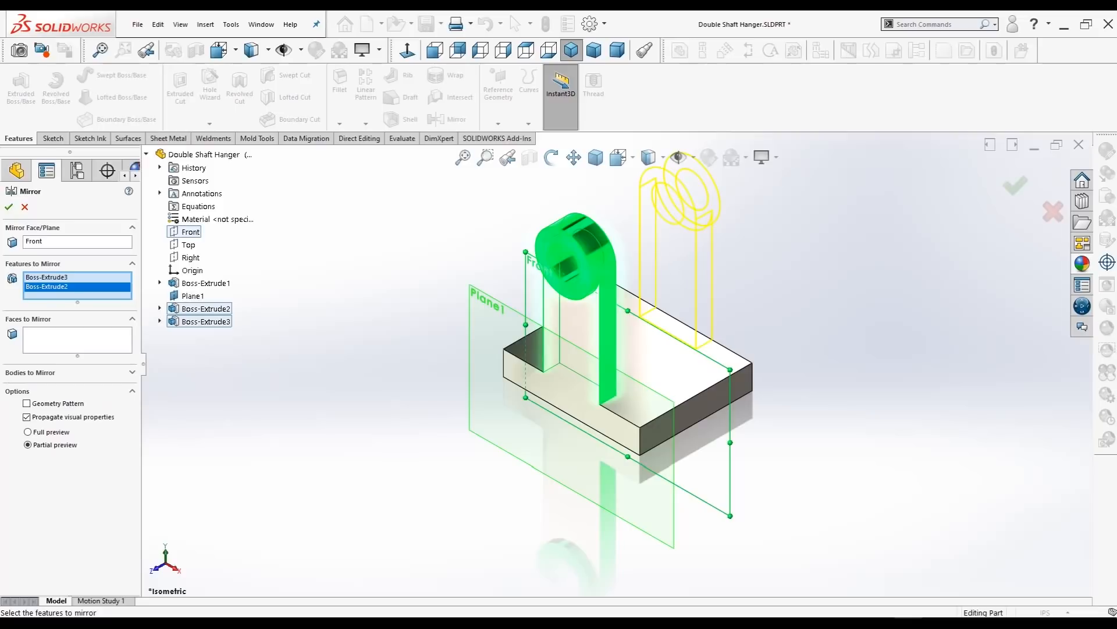
{"action": "left_click", "coordinate": [9, 207]}
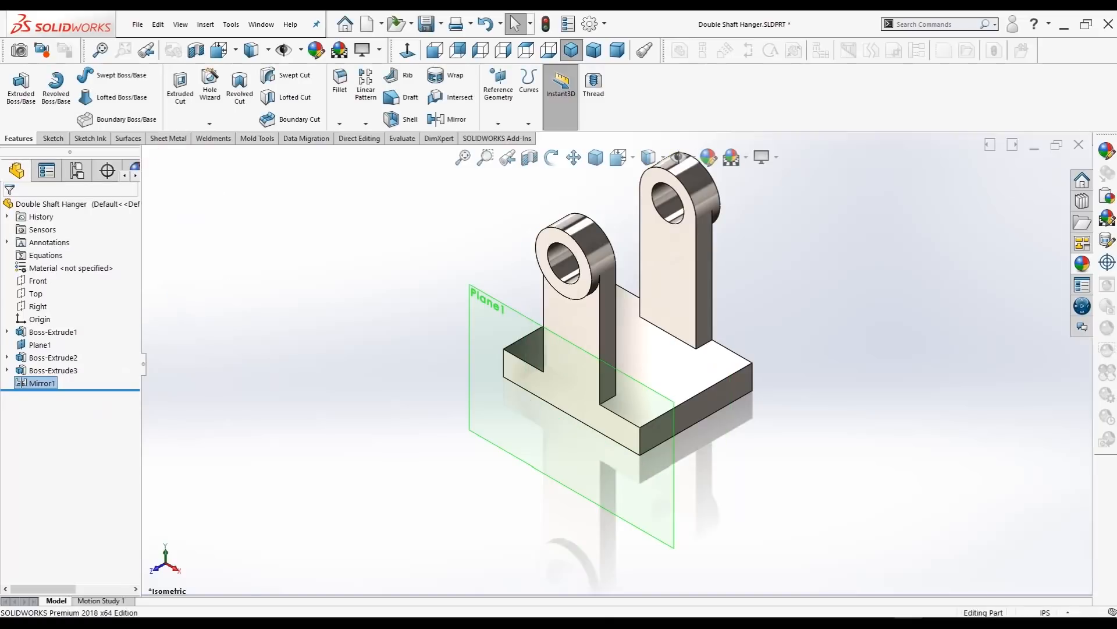
- Hide the offset reference plane Plane1
{"action": "mouse_move", "coordinate": [629, 349]}
{"action": "middle_mouse_down"}
{"action": "mouse_move", "coordinate": [506, 314]}
{"action": "mouse_move", "coordinate": [599, 338]}
{"action": "mouse_move", "coordinate": [640, 332]}
{"action": "mouse_move", "coordinate": [646, 343]}
{"action": "mouse_move", "coordinate": [535, 350]}
{"action": "mouse_move", "coordinate": [635, 345]}
{"action": "middle_mouse_up"}
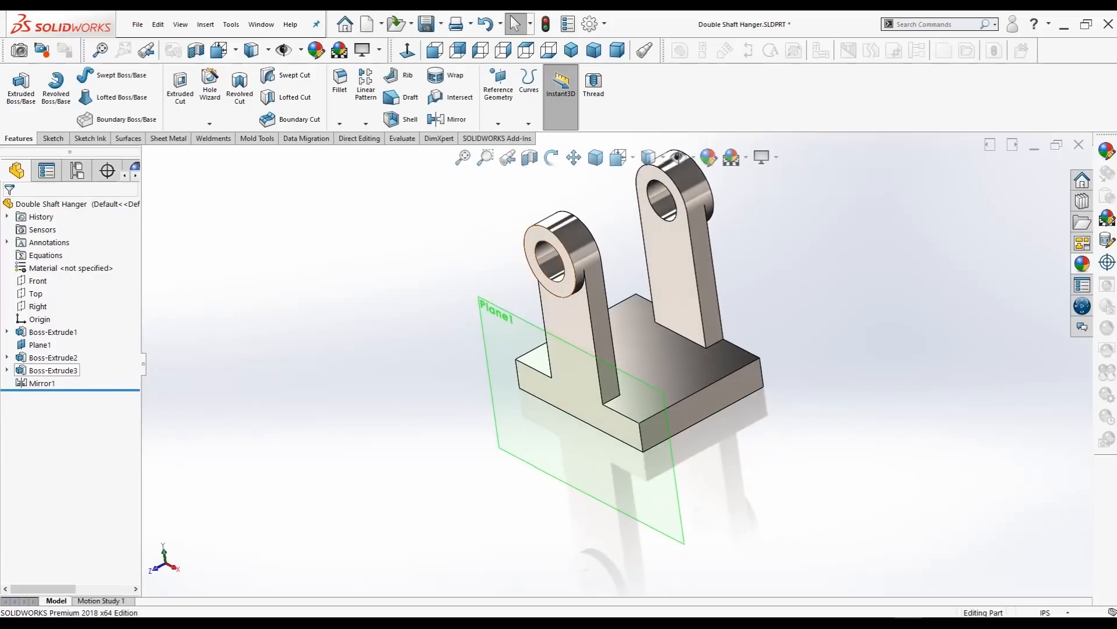
{"action": "left_click", "coordinate": [40, 344]}
{"action": "left_click", "coordinate": [65, 329]}
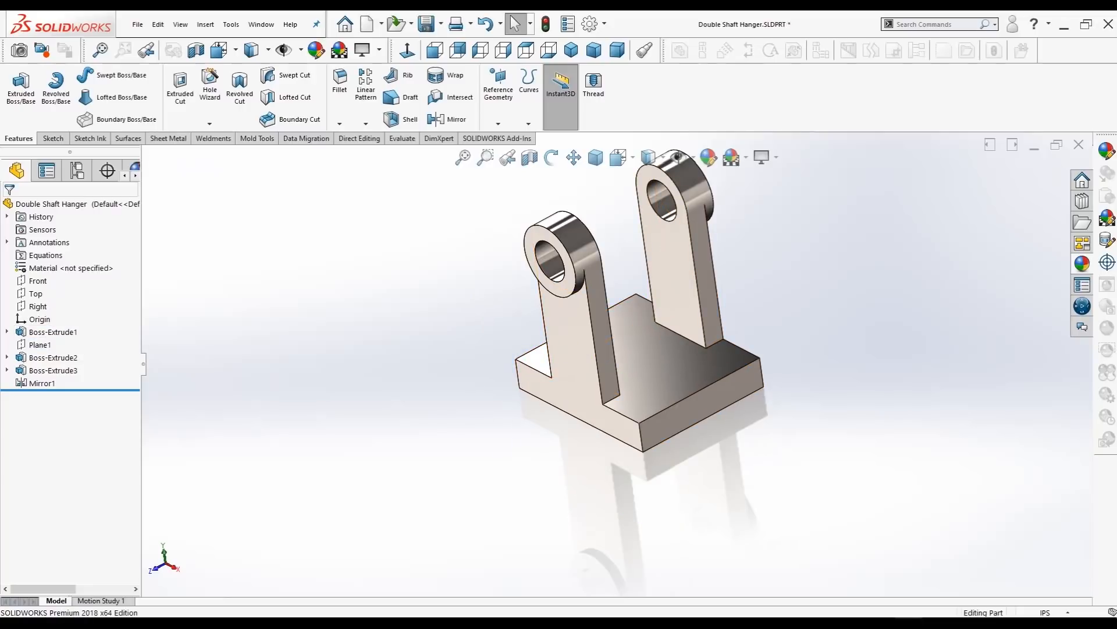
- Start a sketch on the base block's top face and draw a 0.50 in diameter circle near its back-left corner
{"action": "left_click", "coordinate": [570, 50]}
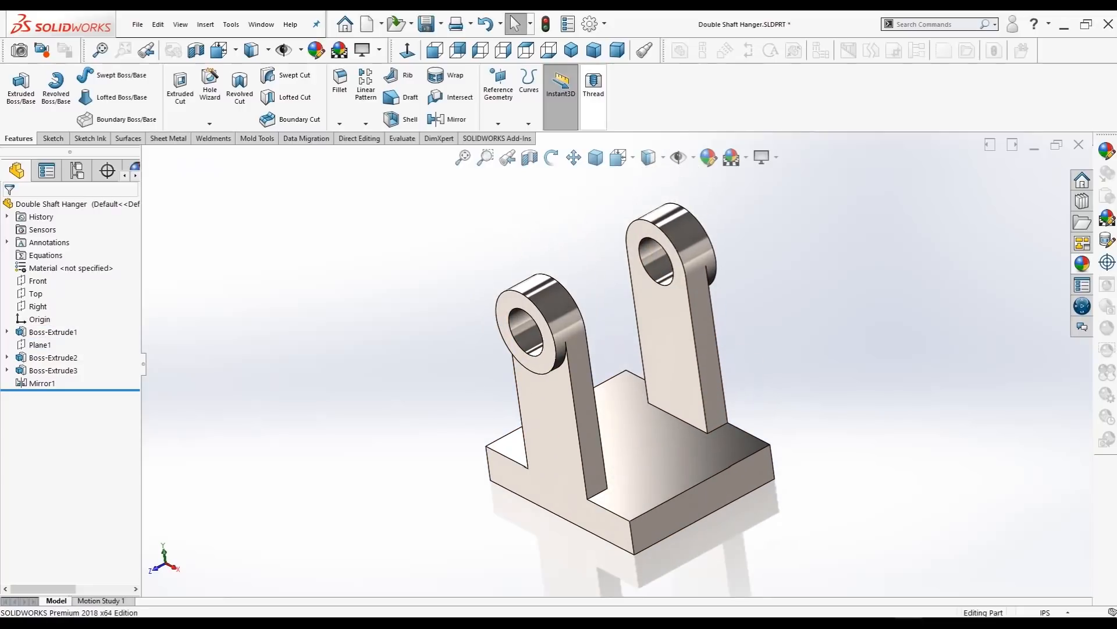
{"action": "left_click", "coordinate": [670, 448]}
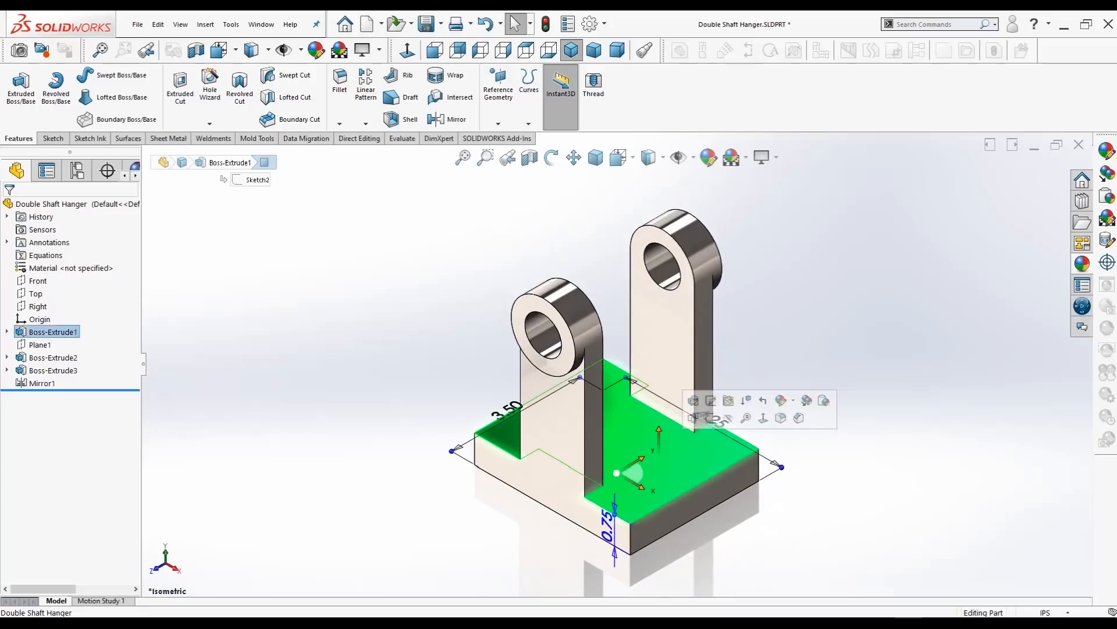
{"action": "left_click", "coordinate": [711, 418]}
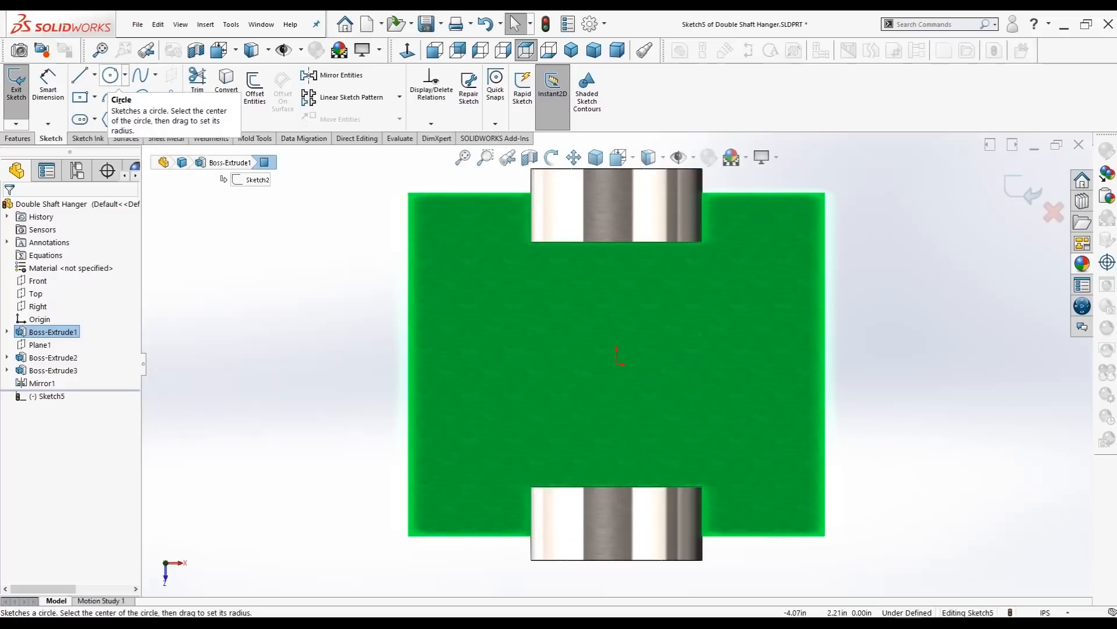
{"action": "left_click", "coordinate": [111, 75]}
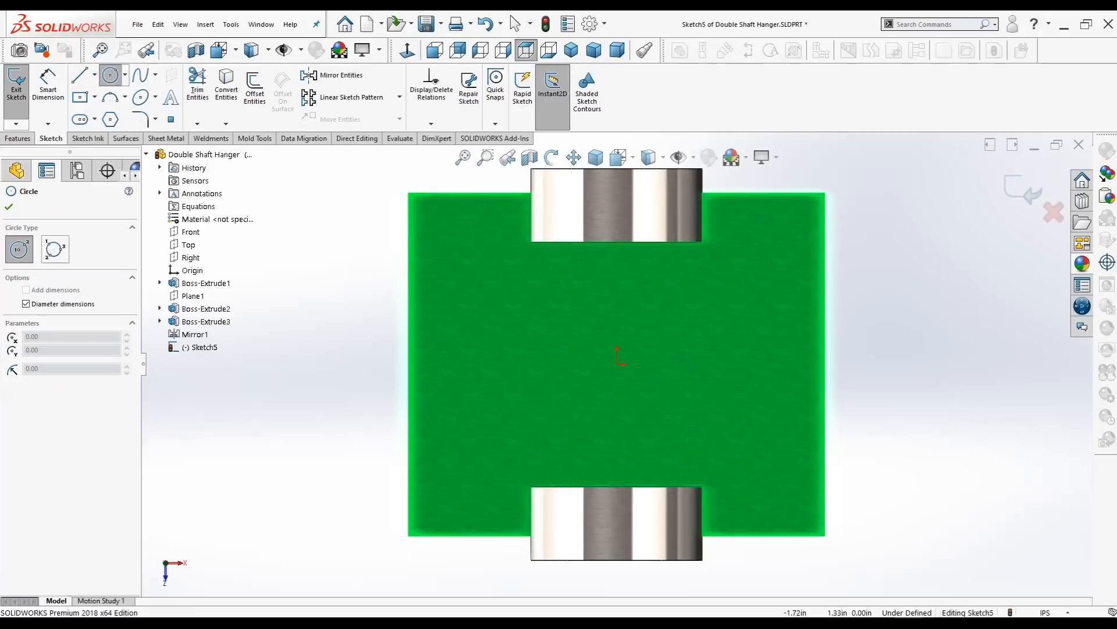
{"action": "left_click", "coordinate": [447, 234]}
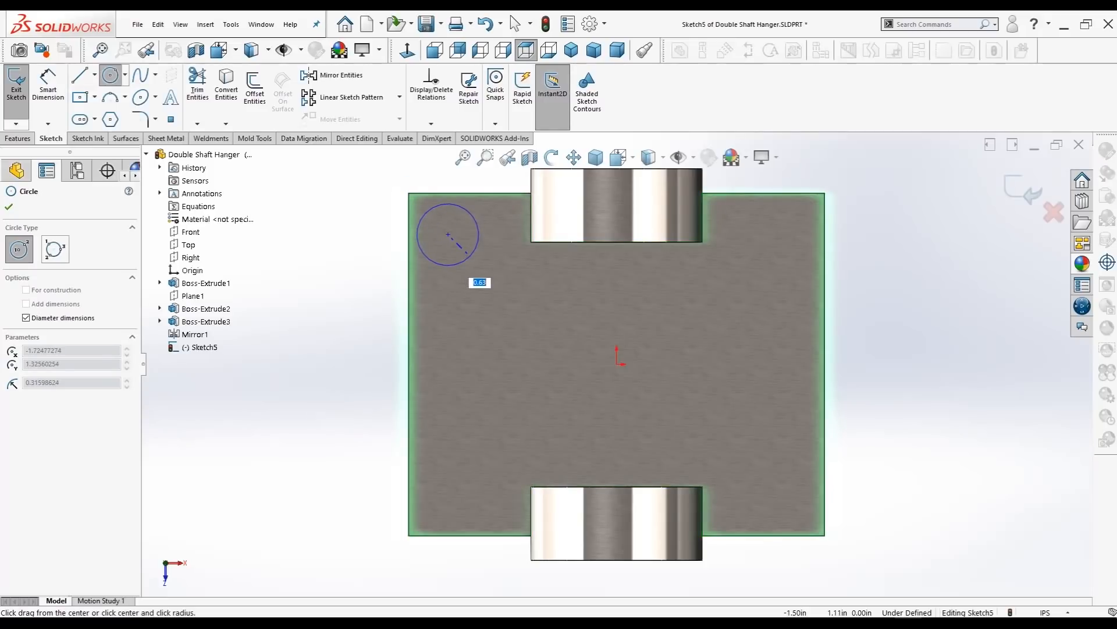
{"action": "key", "text": "BackSpace"}
{"action": "type", "text": ".50"}
{"action": "key", "text": "Return"}
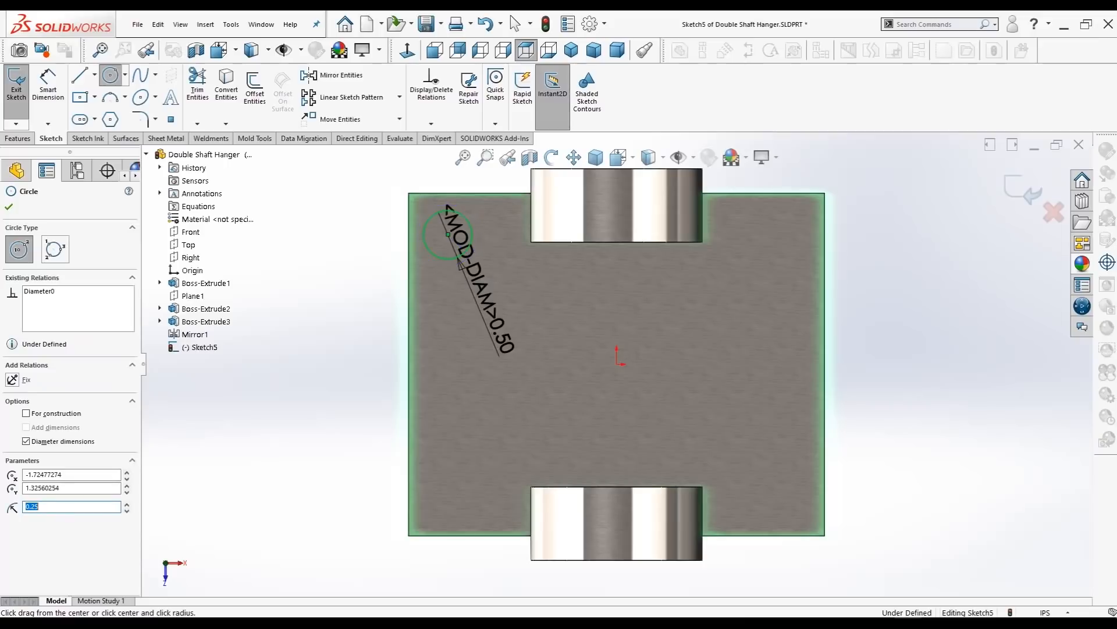
{"action": "key", "text": "Escape"}
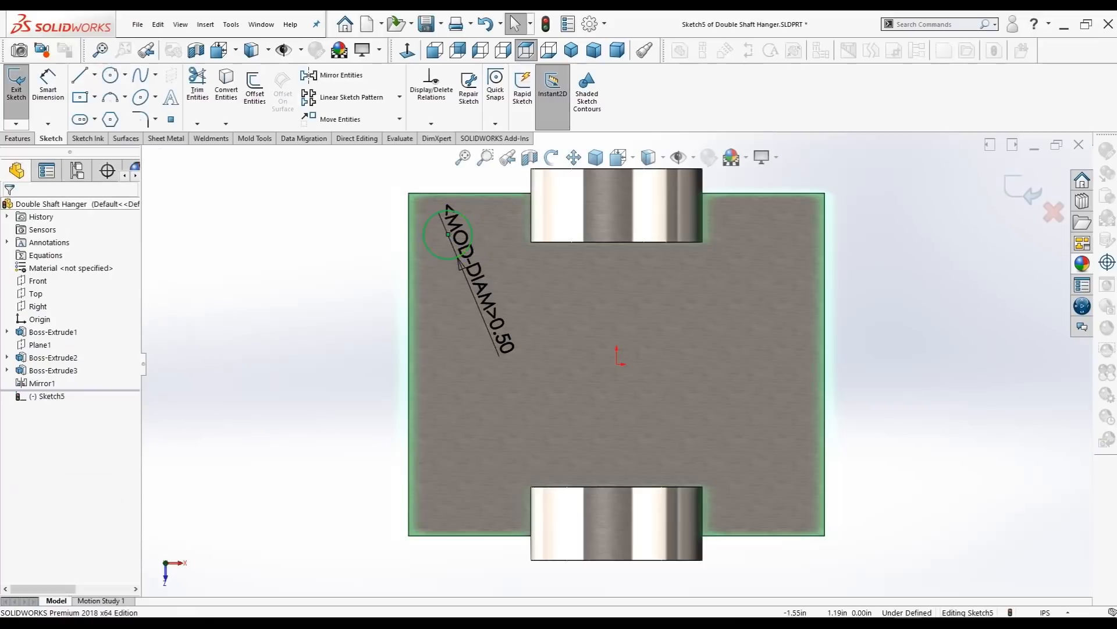
- Move the circle's diameter dimension outside the outline of the base block
{"action": "left_click_drag", "start_coordinate": [478, 279], "coordinate": [314, 178]}
{"action": "scroll", "coordinate": [539, 273], "scroll_direction": "up", "scroll_amount": 4}
{"action": "scroll", "coordinate": [539, 273], "scroll_direction": "down", "scroll_amount": 3}
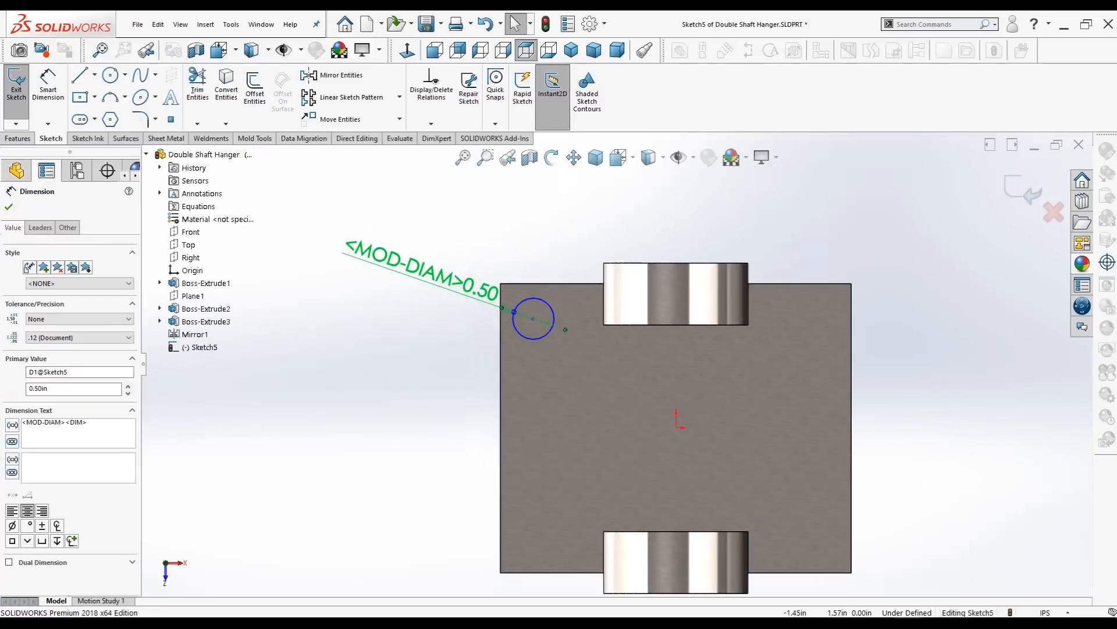
{"action": "key", "text": "Escape"}
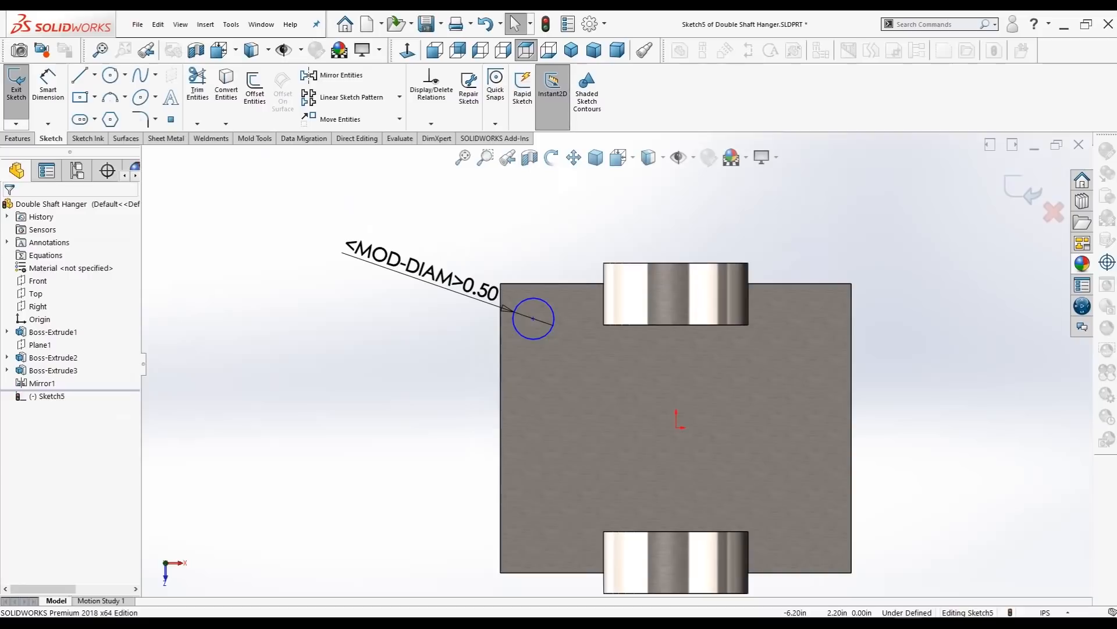
- Dimension the circle's center 0.50 in from the base block's left edge
{"action": "left_click", "coordinate": [48, 89]}
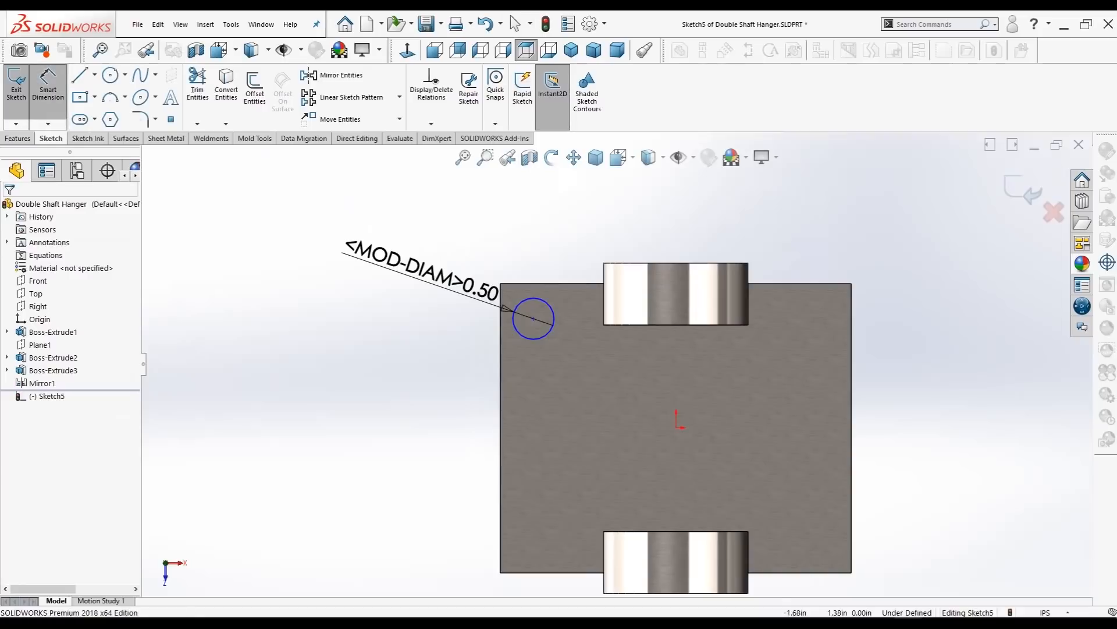
{"action": "left_click", "coordinate": [533, 319]}
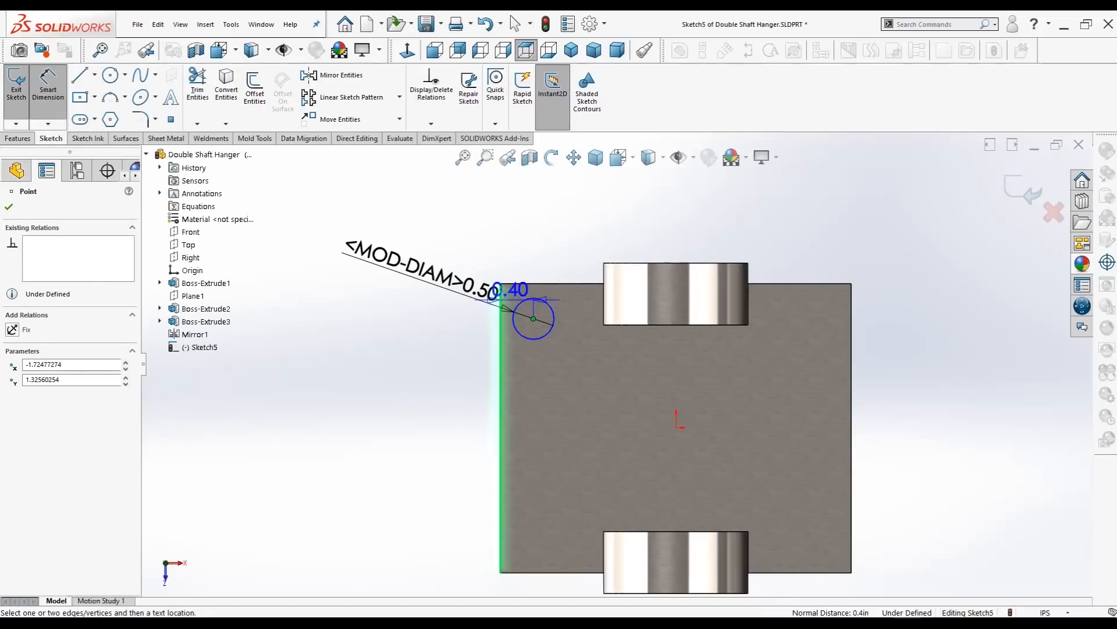
{"action": "left_click", "coordinate": [517, 238]}
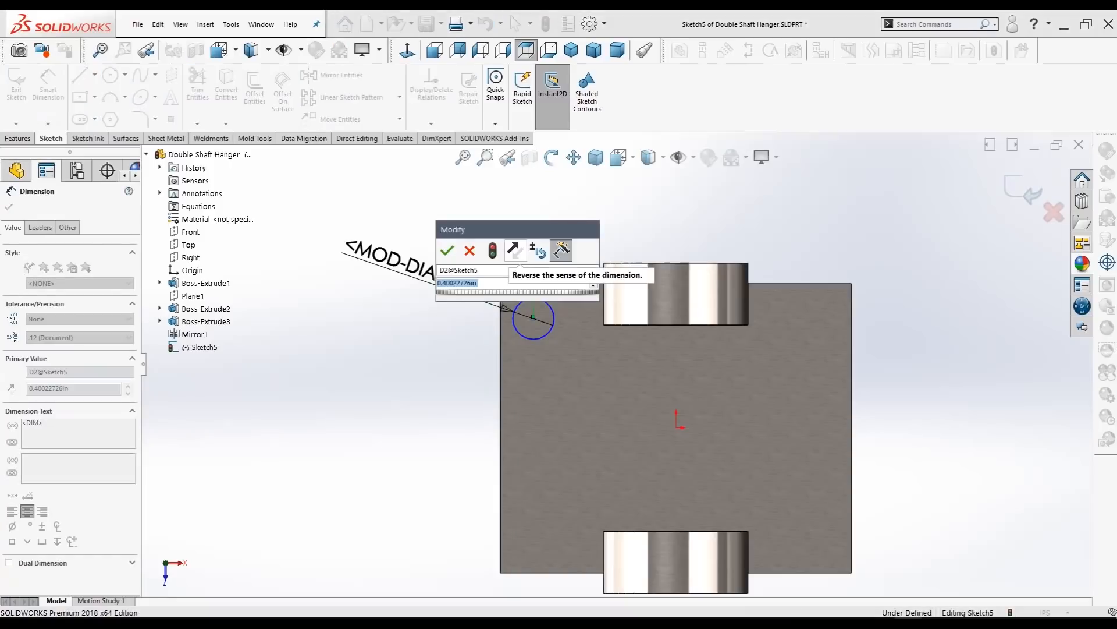
{"action": "type", "text": ".50"}
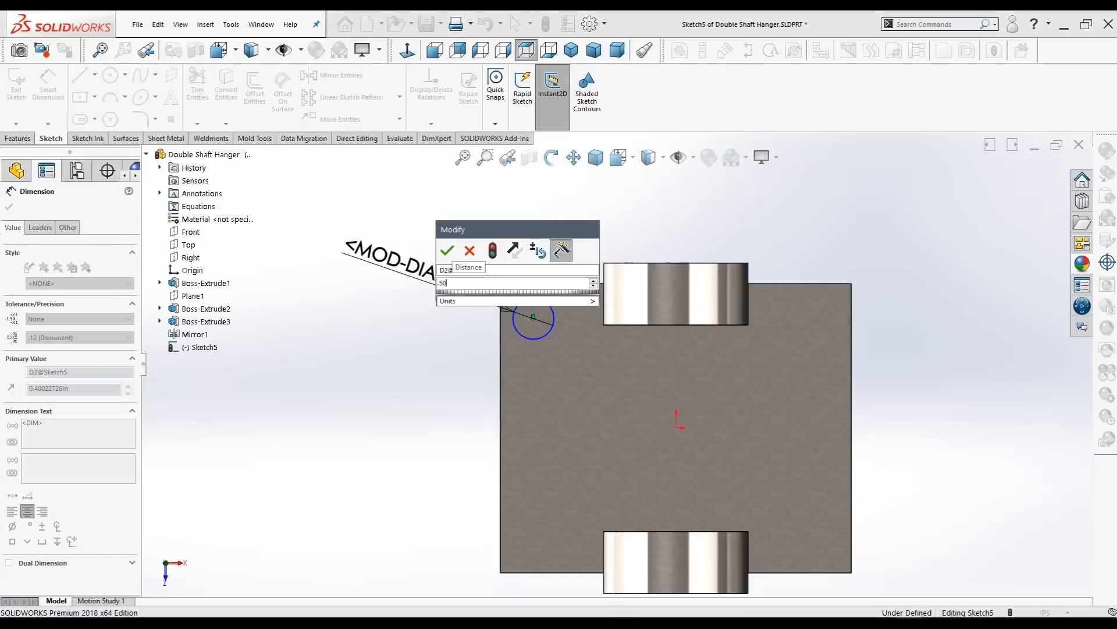
{"action": "key", "text": "Return"}
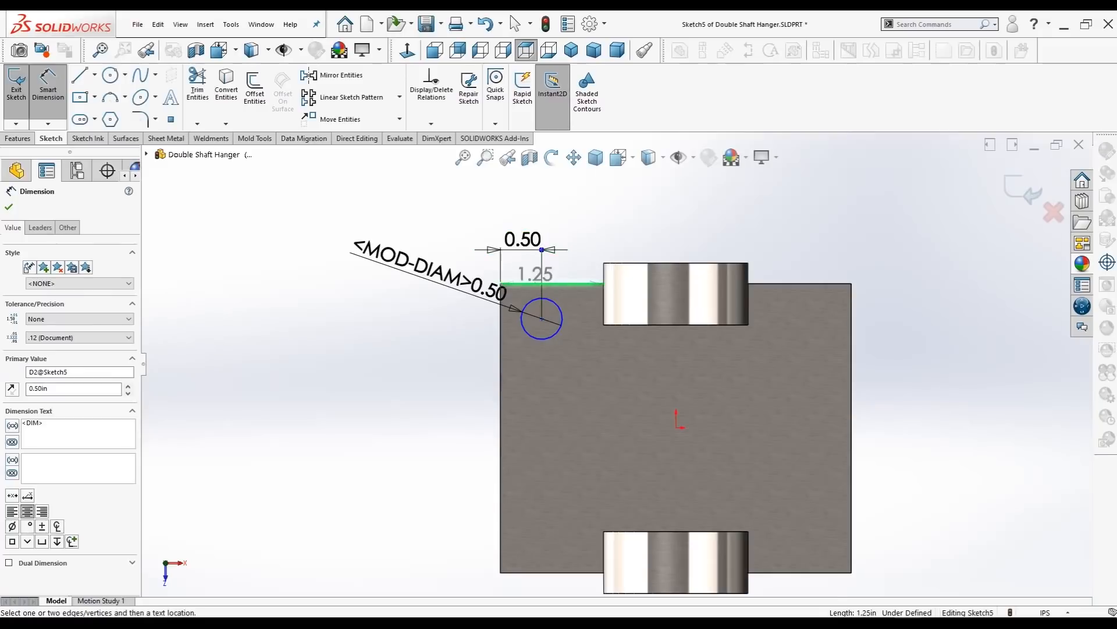
- Dimension the circle's center 0.50 in from the base block's back edge
{"action": "left_click", "coordinate": [542, 319]}
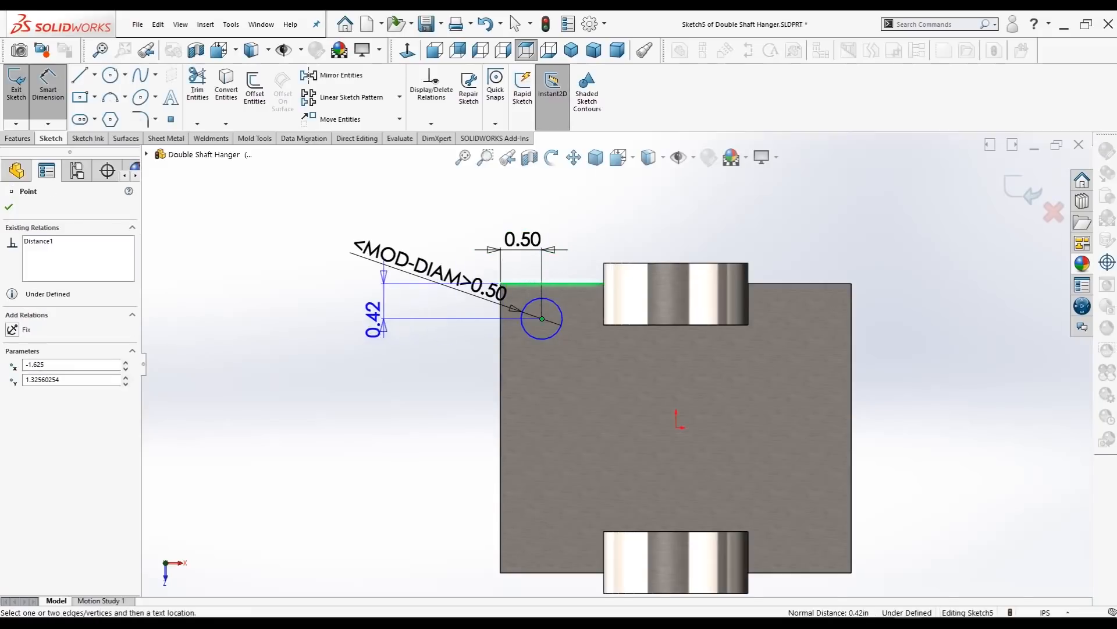
{"action": "left_click", "coordinate": [301, 298]}
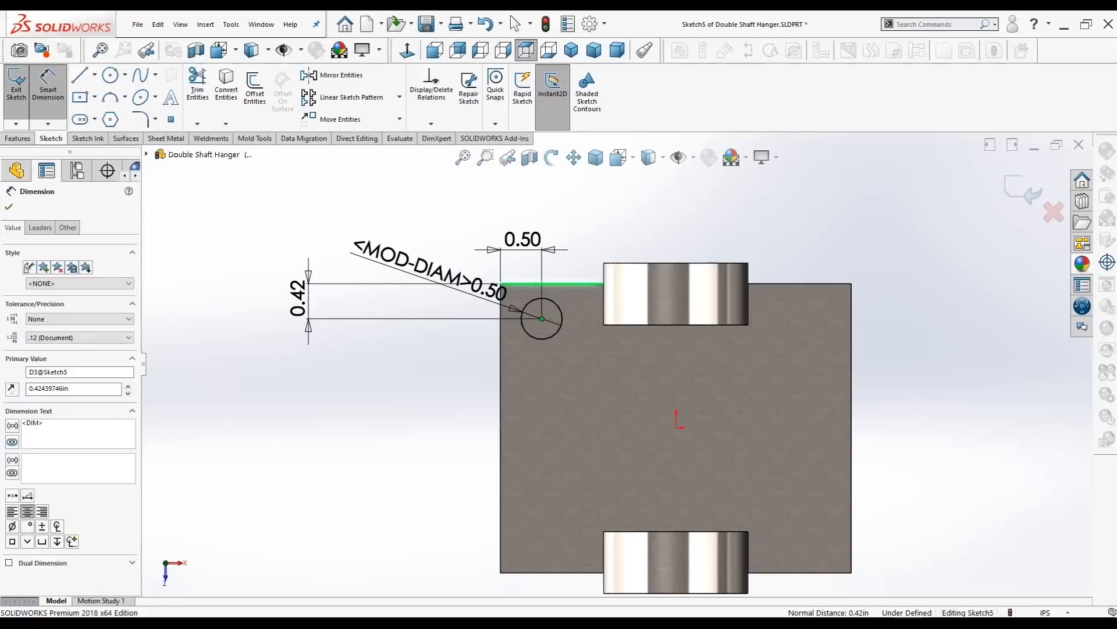
{"action": "type", "text": ".50"}
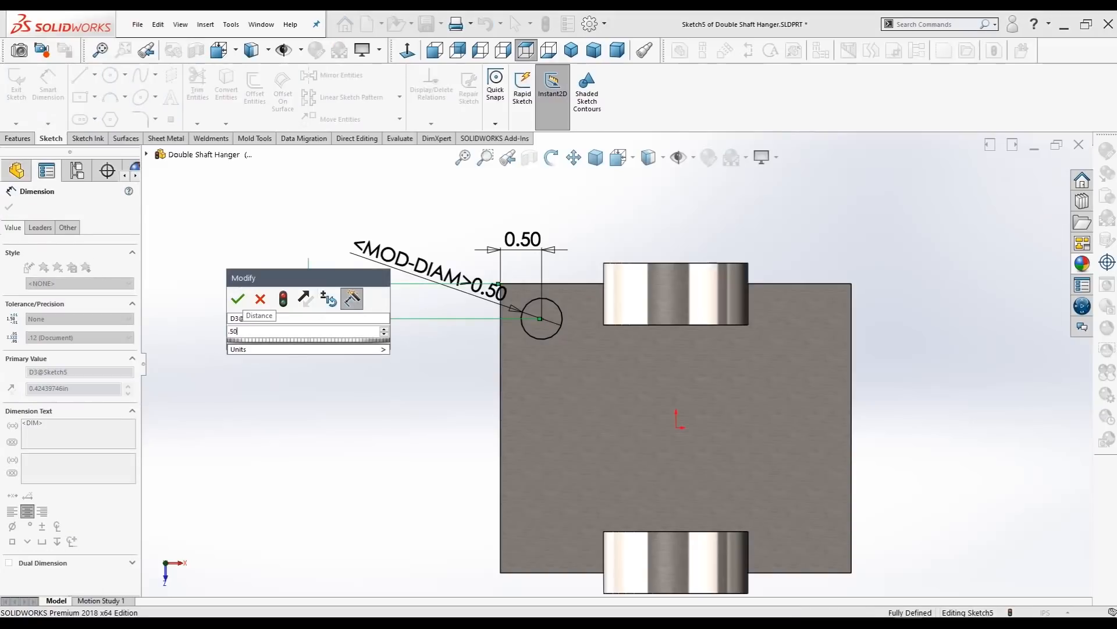
{"action": "key", "text": "Return"}
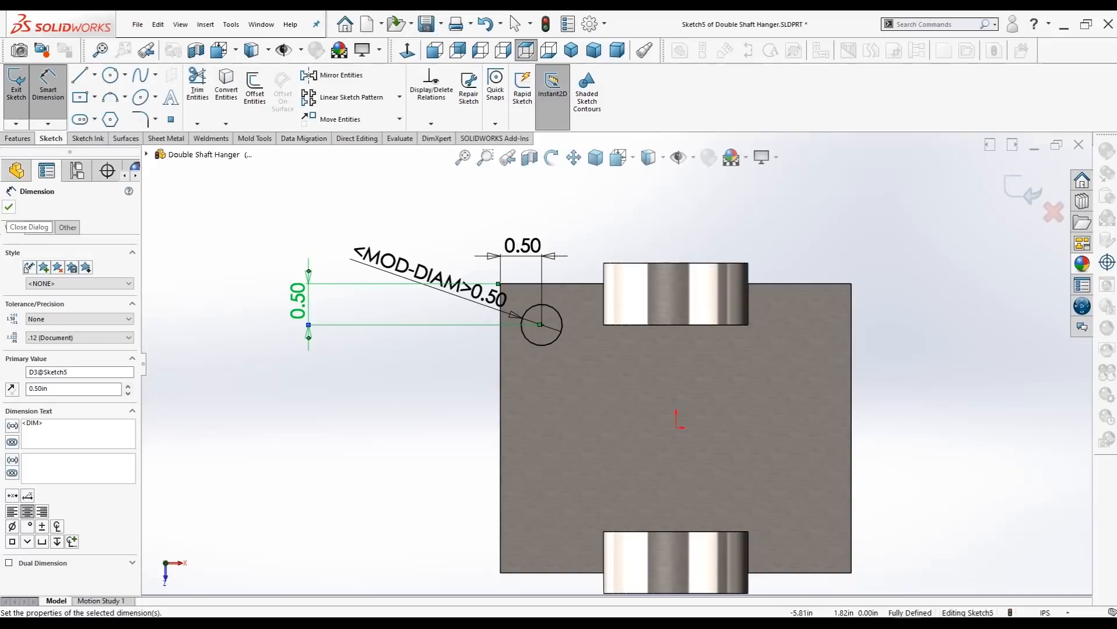
{"action": "left_click", "coordinate": [514, 23]}
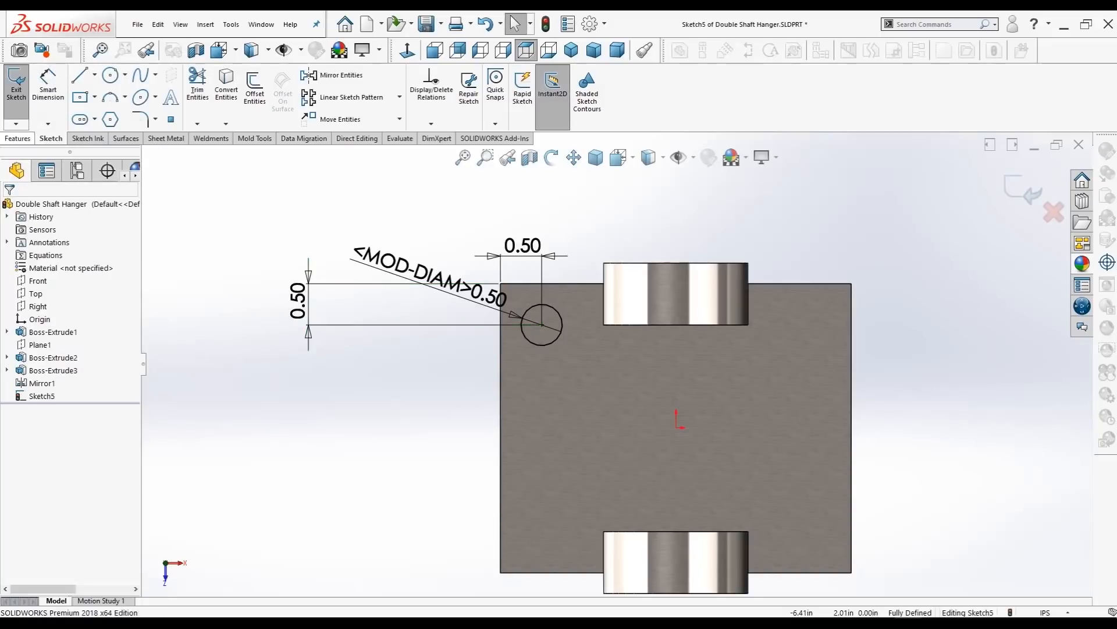
{"action": "left_click", "coordinate": [18, 139]}
{"action": "left_click", "coordinate": [53, 139]}
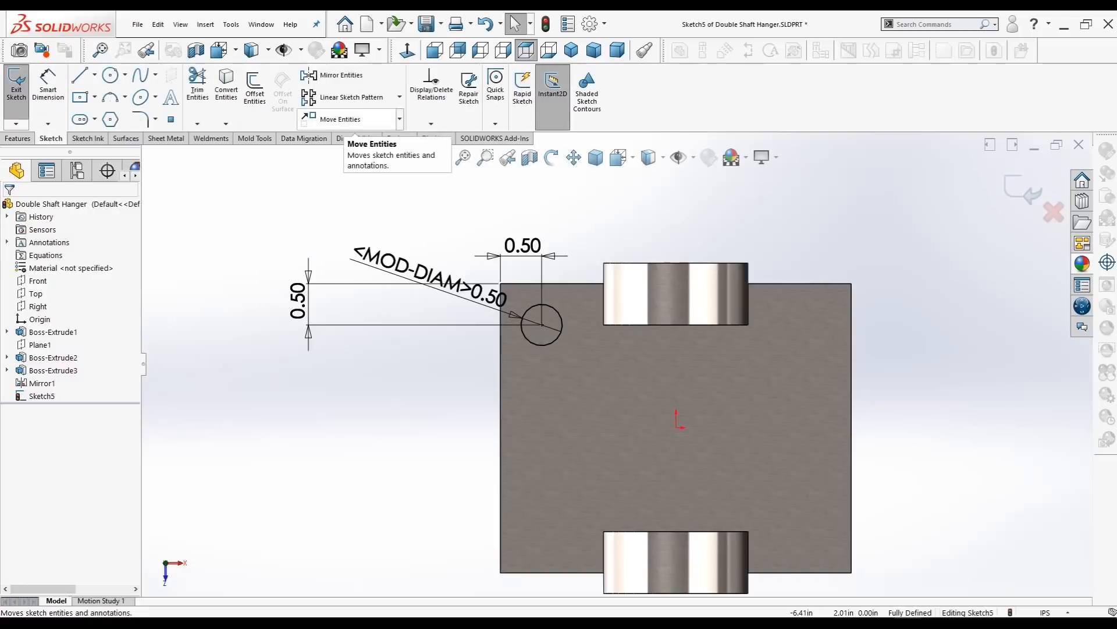
{"action": "left_click", "coordinate": [399, 97]}
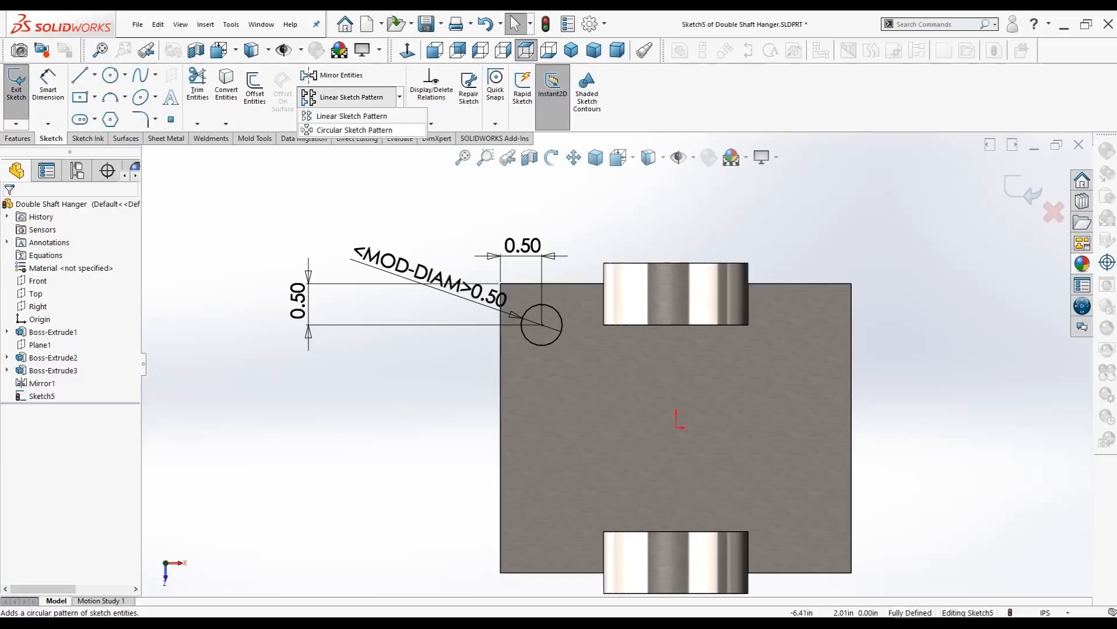
{"action": "left_click", "coordinate": [349, 130]}
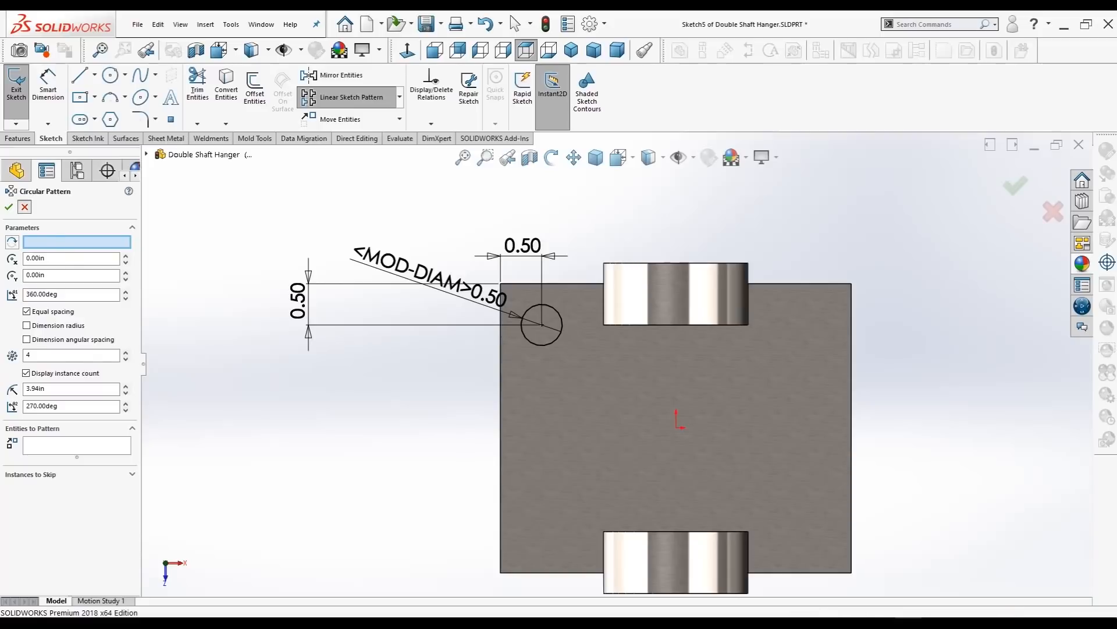
{"action": "left_click", "coordinate": [25, 207]}
{"action": "left_click", "coordinate": [399, 97]}
{"action": "left_click", "coordinate": [351, 116]}
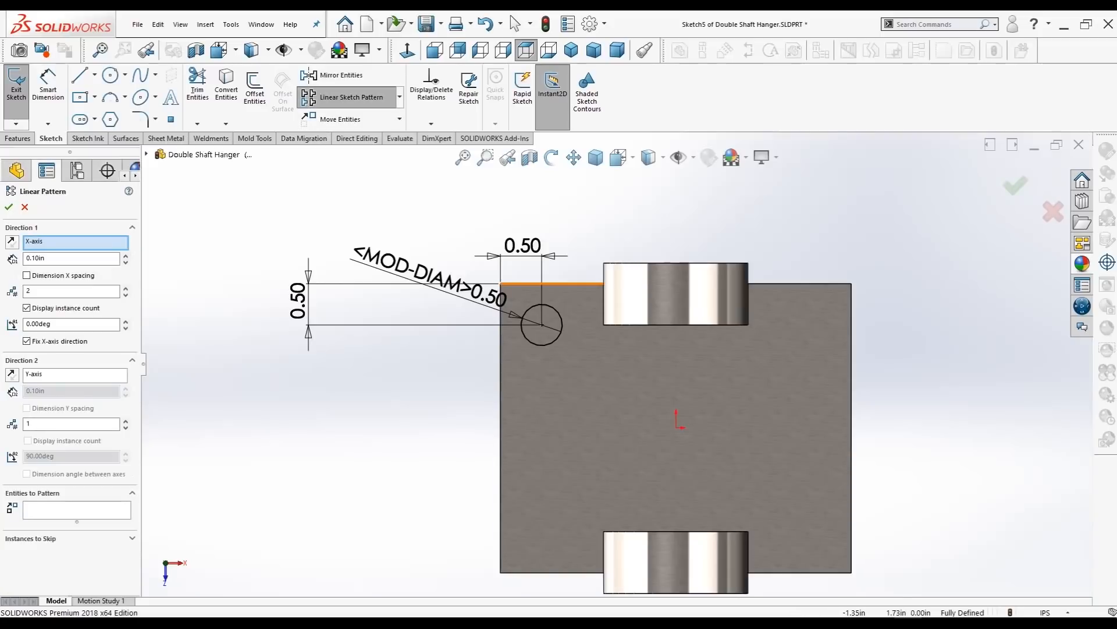
{"action": "left_click", "coordinate": [565, 284]}
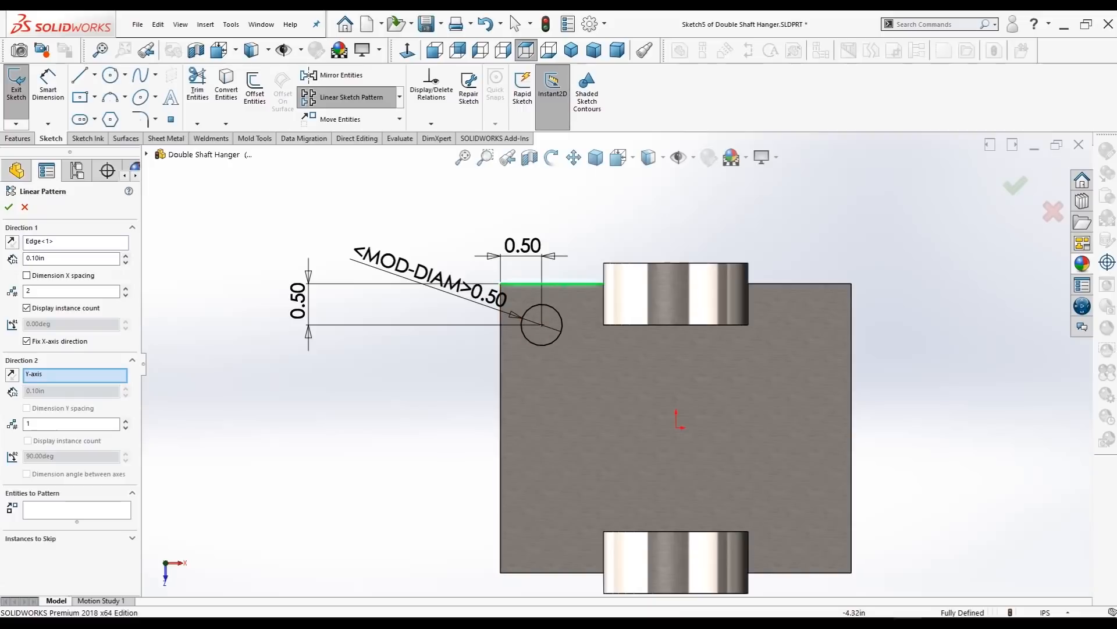
{"action": "left_click", "coordinate": [29, 290]}
{"action": "key", "text": "Escape"}
- Create a linear sketch pattern of the 0.50 in circle along the X-axis with 2 instances spaced 3.25 in apart
{"action": "left_click_drag", "start_coordinate": [516, 295], "coordinate": [571, 367]}
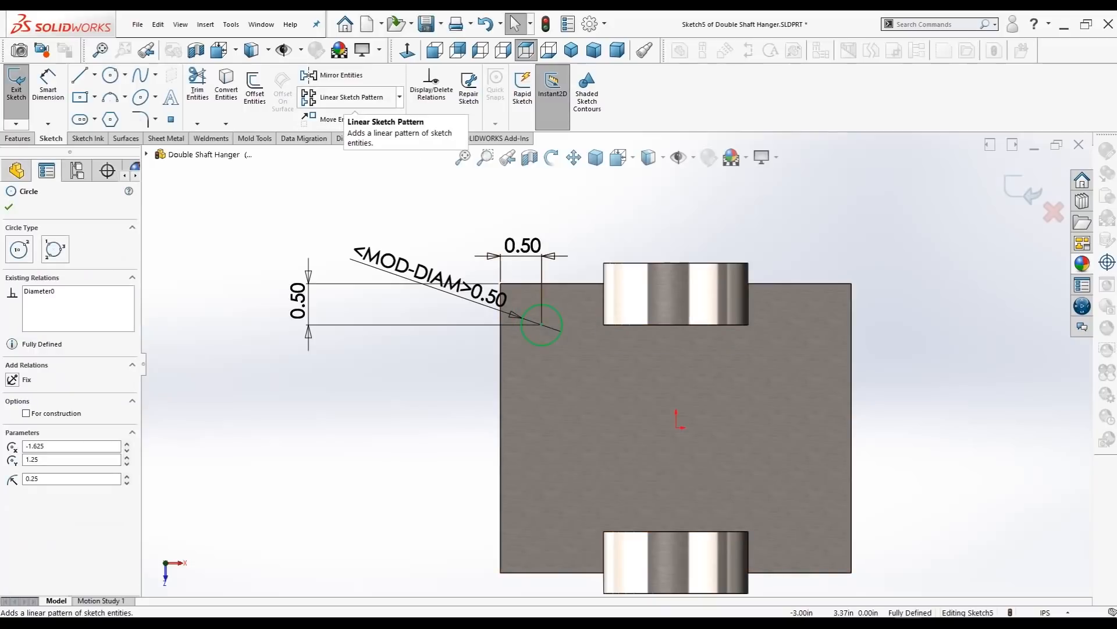
{"action": "left_click", "coordinate": [350, 97]}
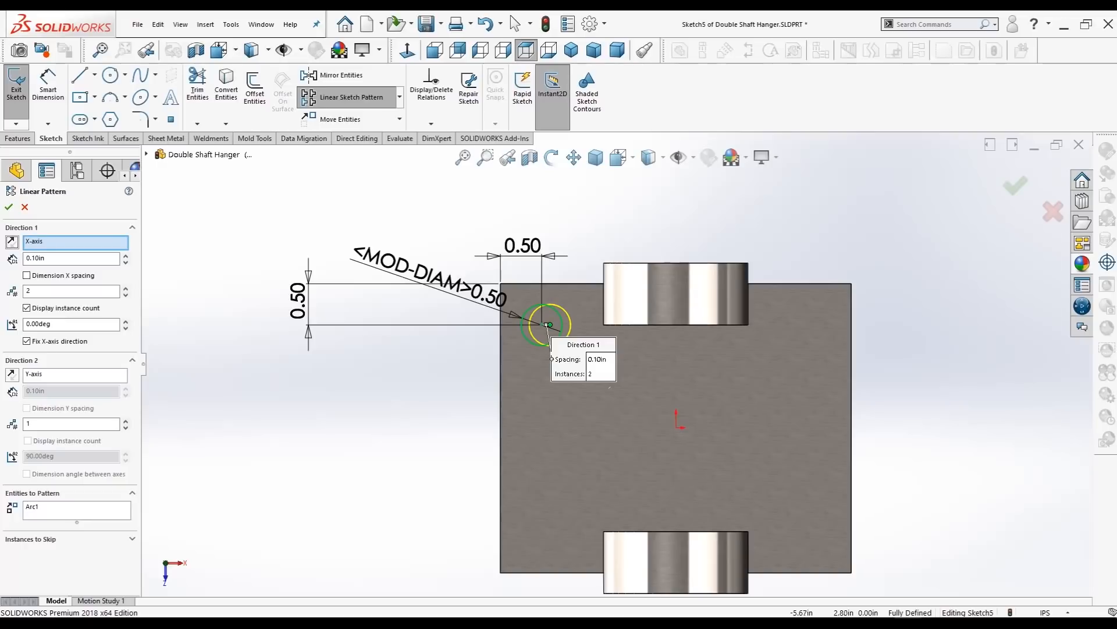
{"action": "key", "text": "Tab"}
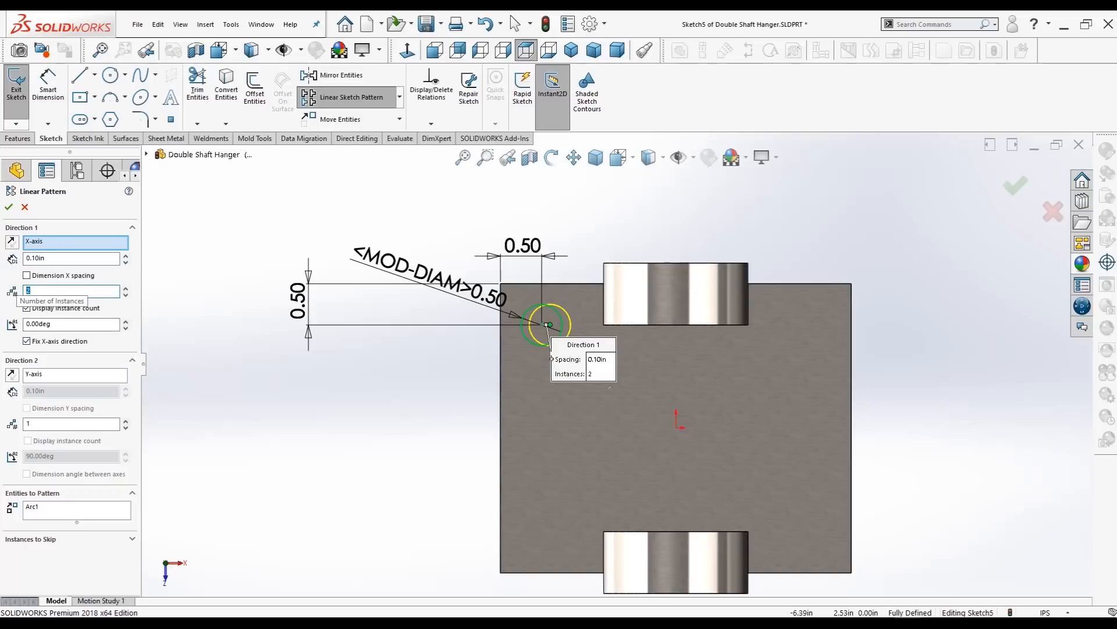
{"action": "left_click", "coordinate": [53, 324]}
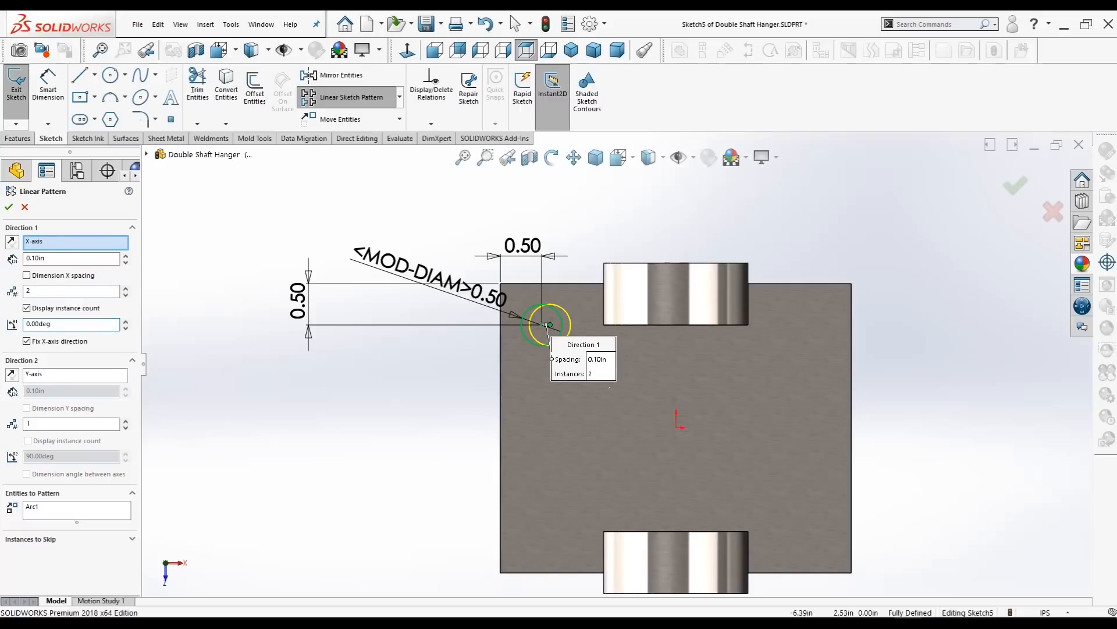
{"action": "key", "text": "shift+Tab"}
{"action": "key", "text": "shift+Tab"}
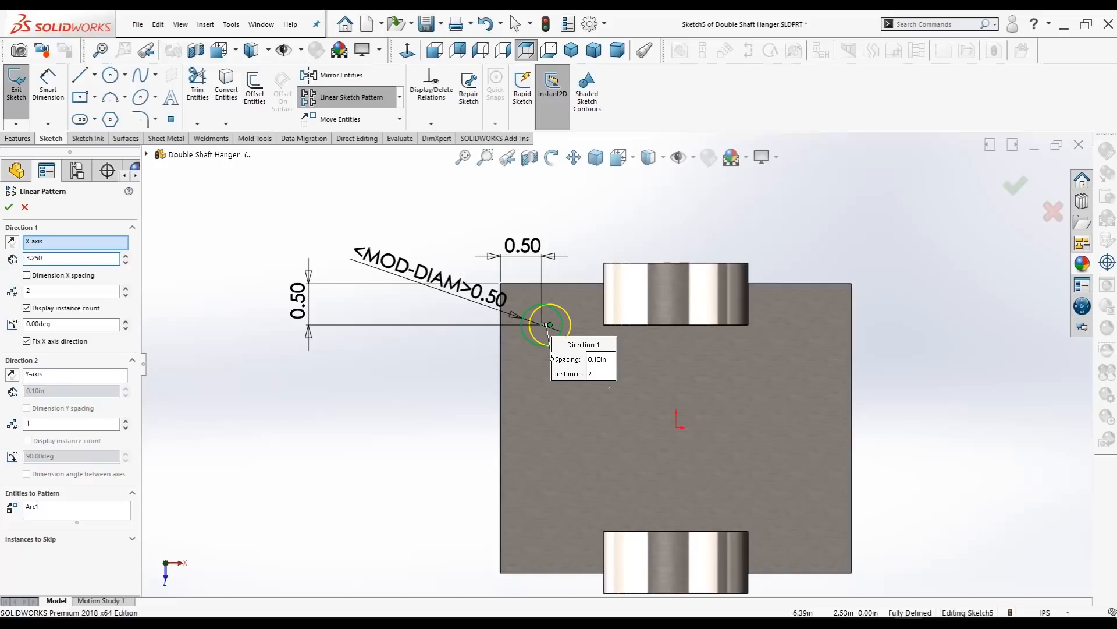
{"action": "key", "text": "Tab"}
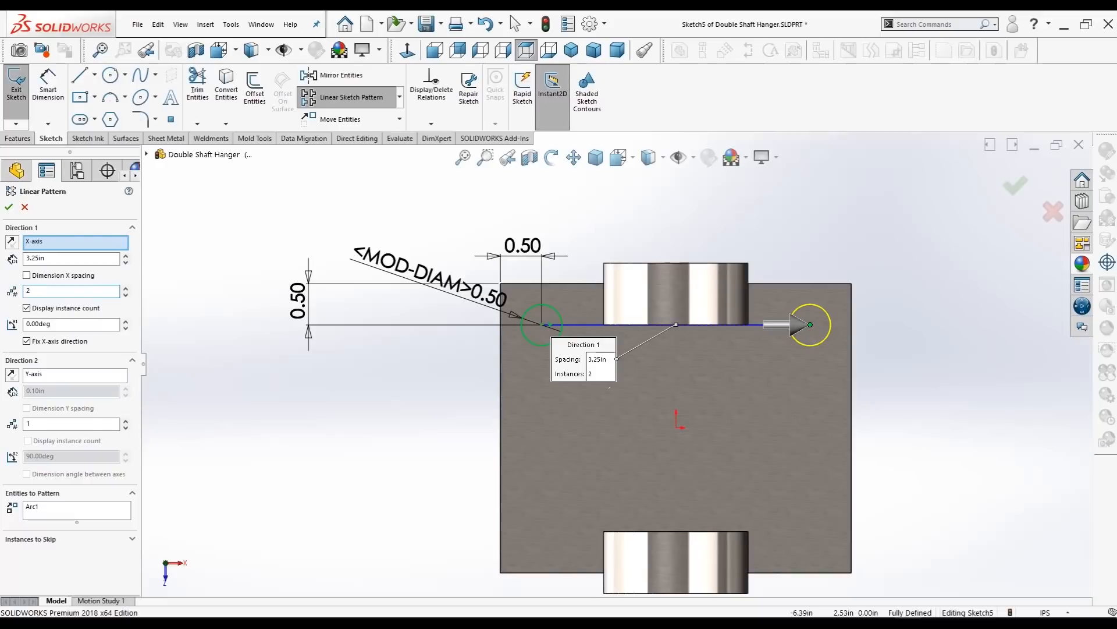
{"action": "key", "text": "Return"}
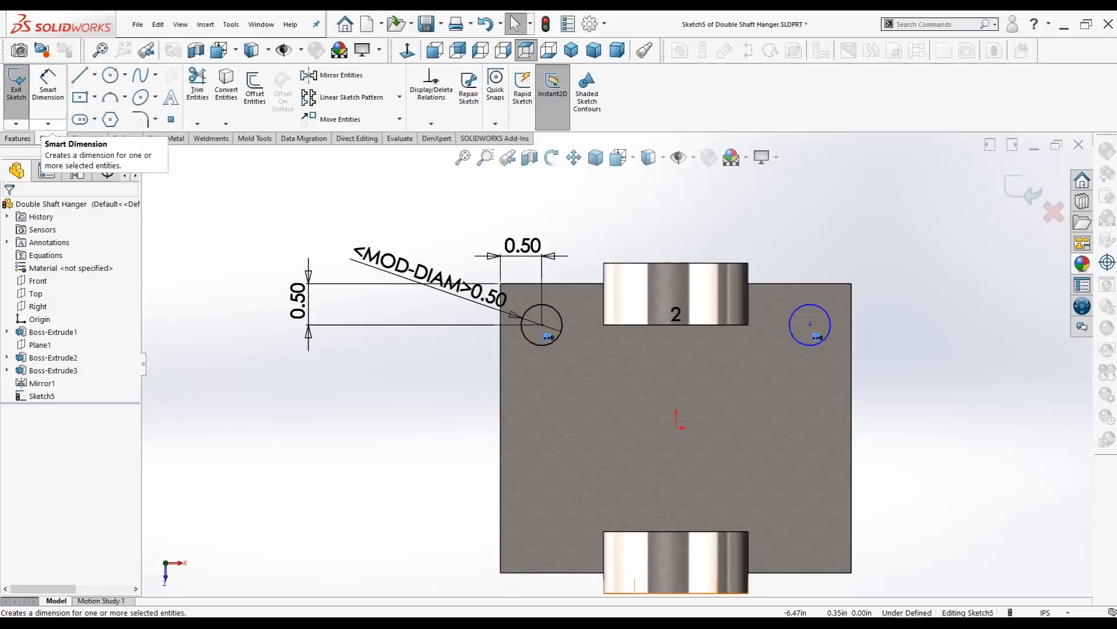
- Cut the two 0.50 in circles through the base block with an Extruded Cut set to Through All
{"action": "left_click", "coordinate": [17, 138]}
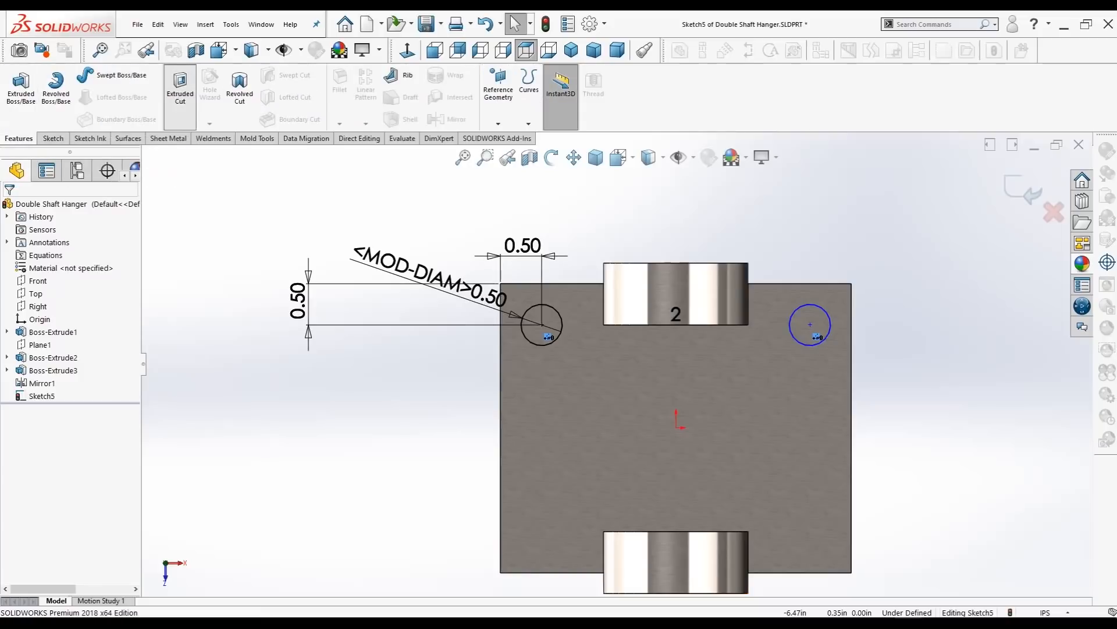
{"action": "key", "text": "ctrl+7"}
{"action": "left_click", "coordinate": [180, 88]}
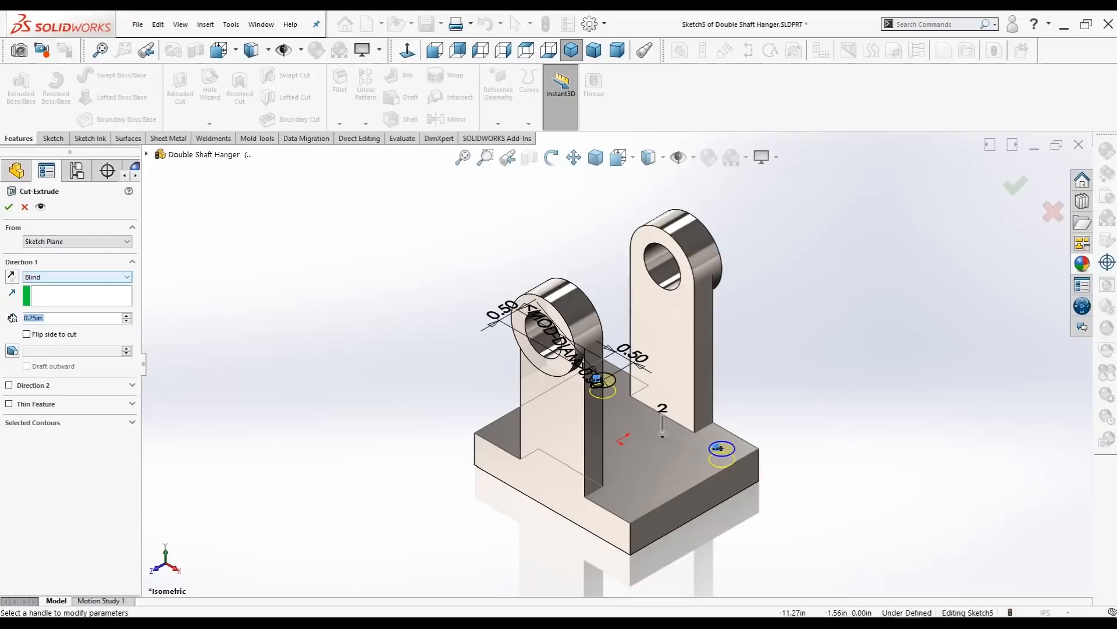
{"action": "left_click", "coordinate": [77, 277]}
{"action": "left_click", "coordinate": [78, 287]}
{"action": "left_click", "coordinate": [78, 278]}
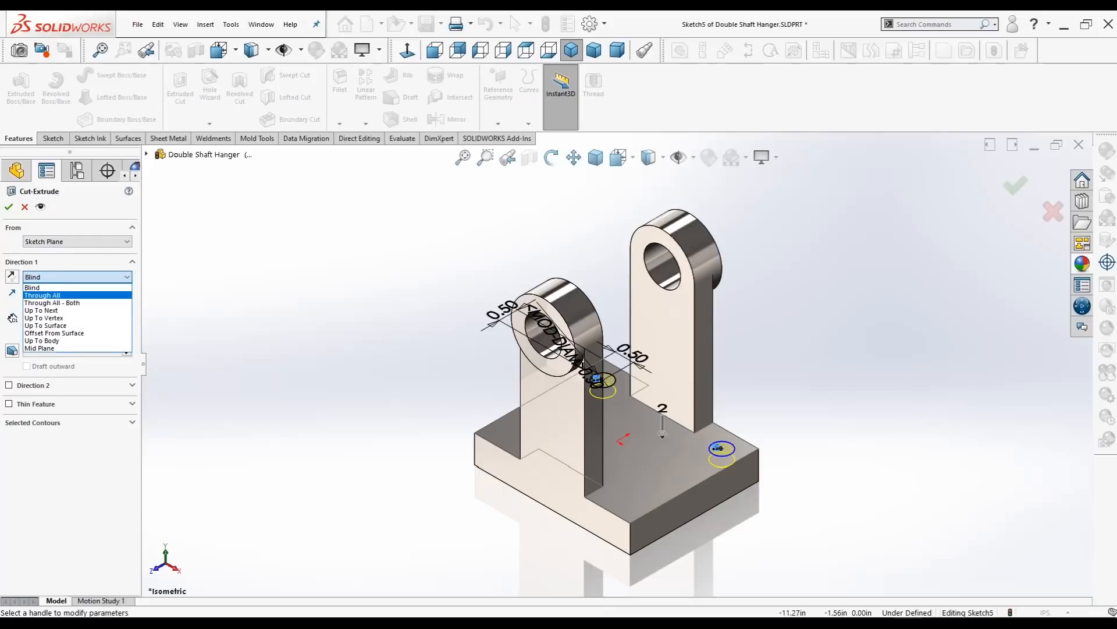
{"action": "left_click", "coordinate": [42, 295]}
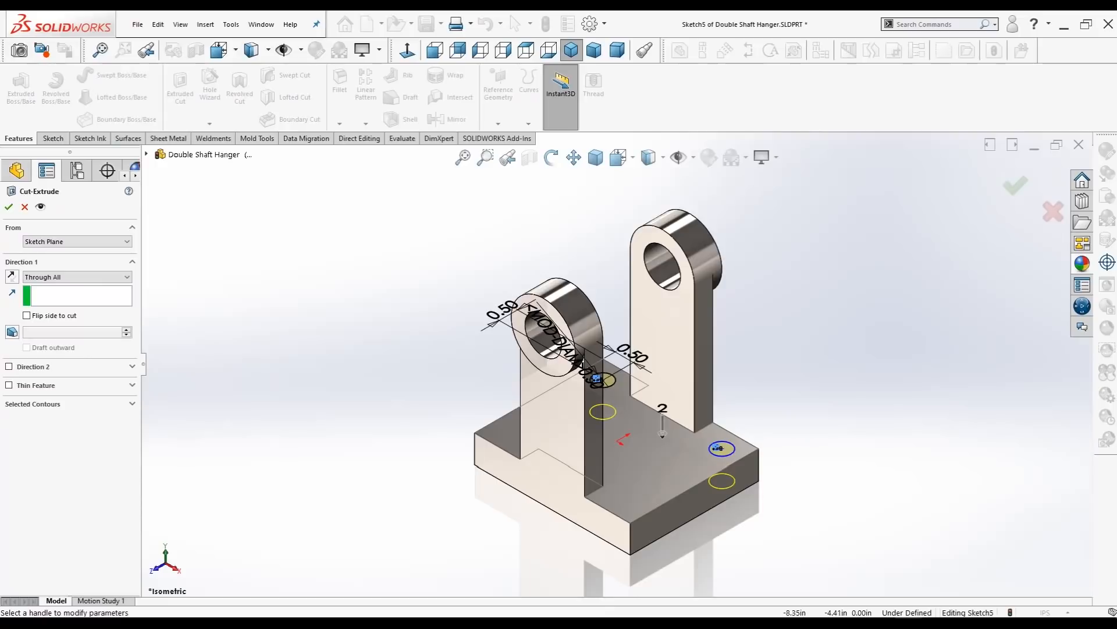
{"action": "left_click", "coordinate": [8, 207]}
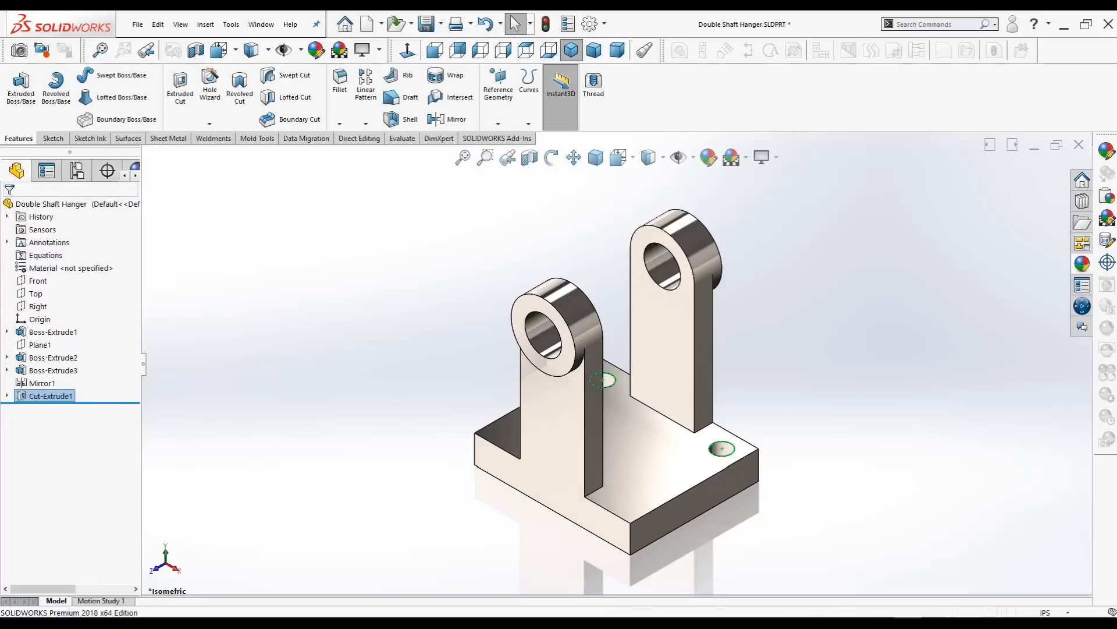
- Mirror the two-hole extruded cut about the Front plane onto the opposite side of the base
{"action": "middle_click_drag", "start_coordinate": [582, 361], "coordinate": [593, 402]}
{"action": "left_click", "coordinate": [511, 15]}
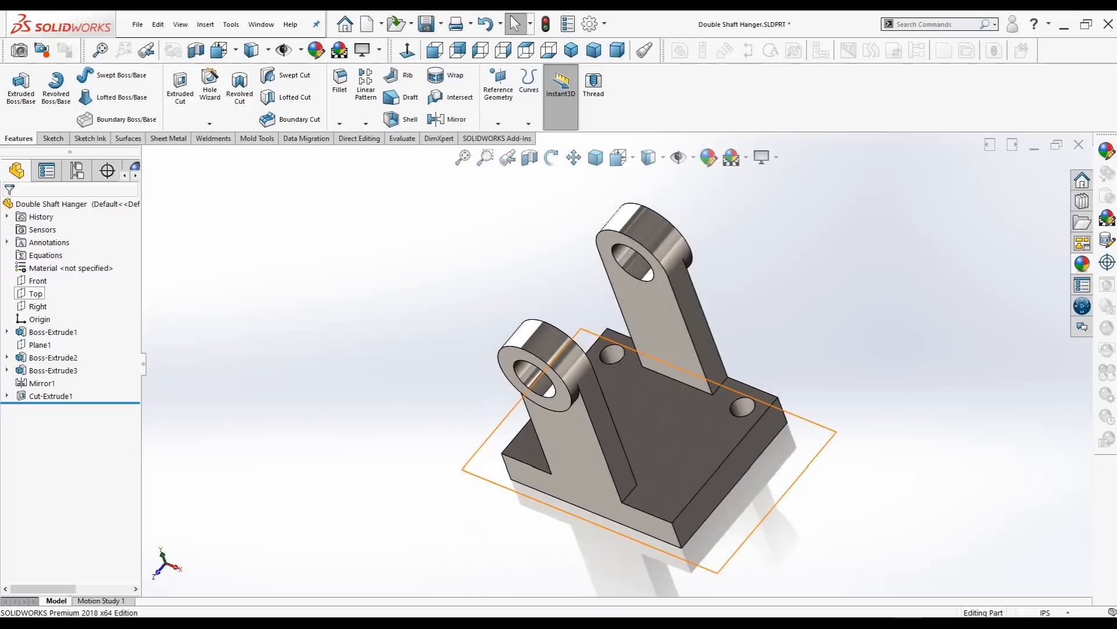
{"action": "left_click", "coordinate": [38, 281]}
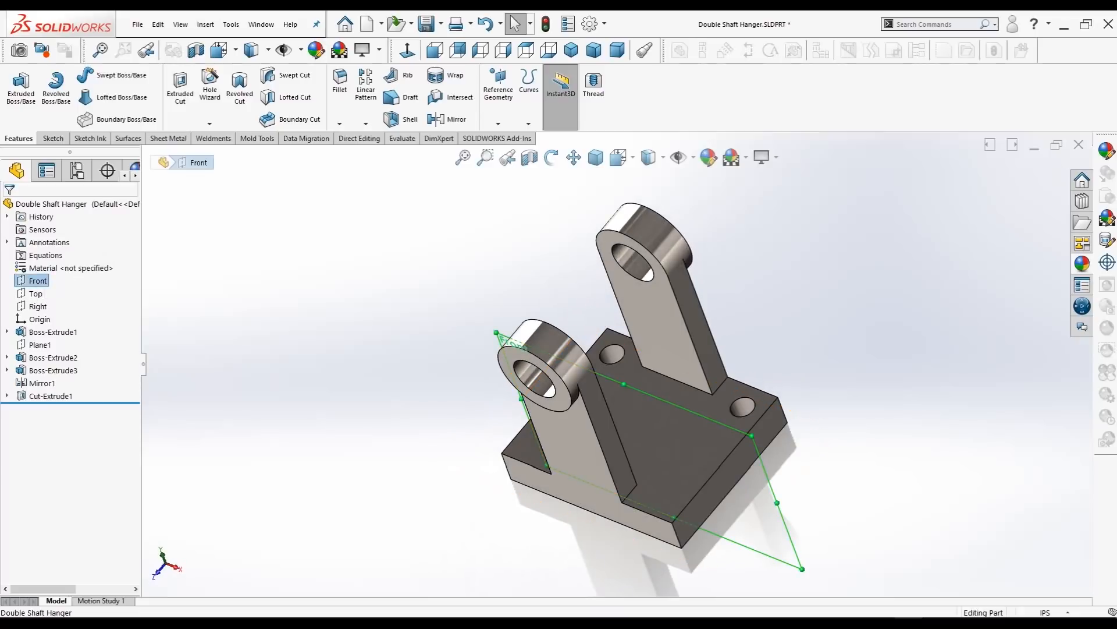
{"action": "left_click", "coordinate": [449, 119]}
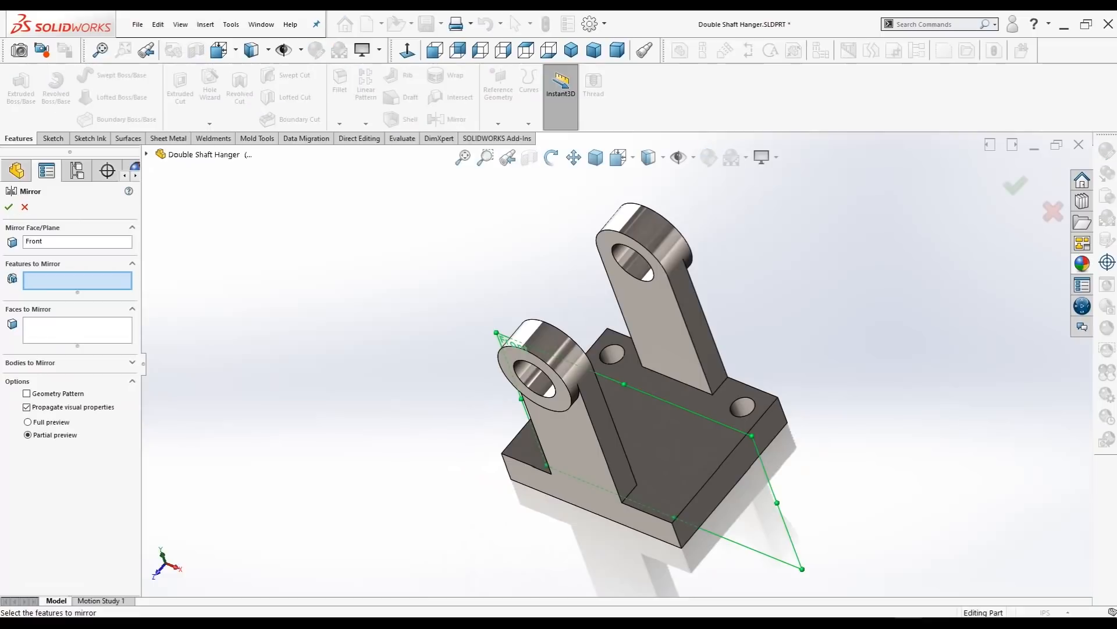
{"action": "left_click", "coordinate": [147, 155]}
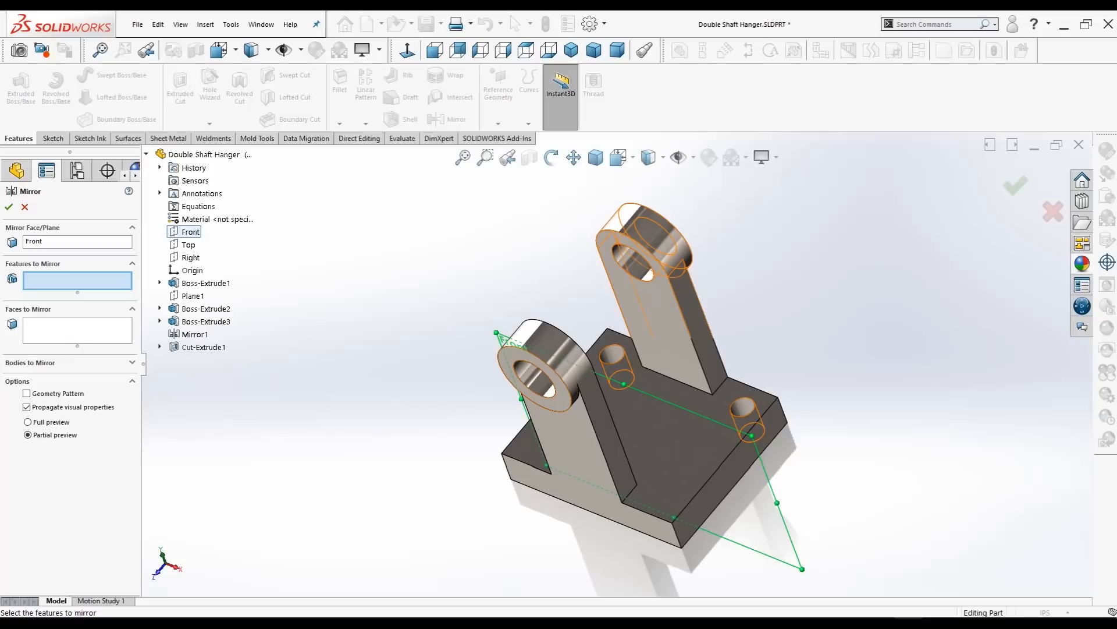
{"action": "left_click", "coordinate": [160, 347]}
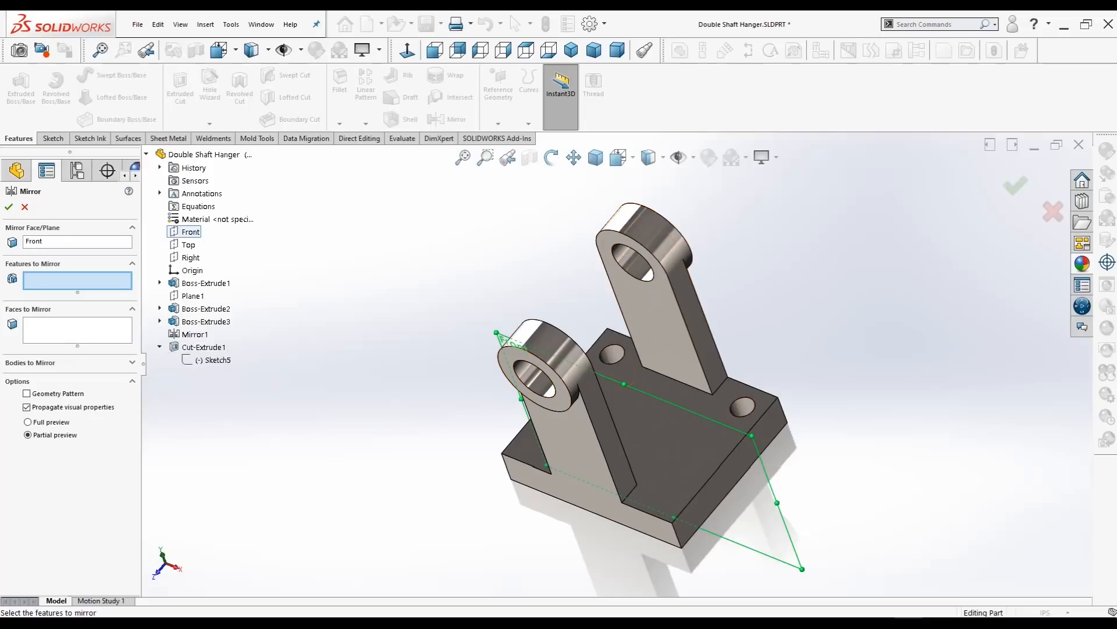
{"action": "left_click", "coordinate": [204, 347]}
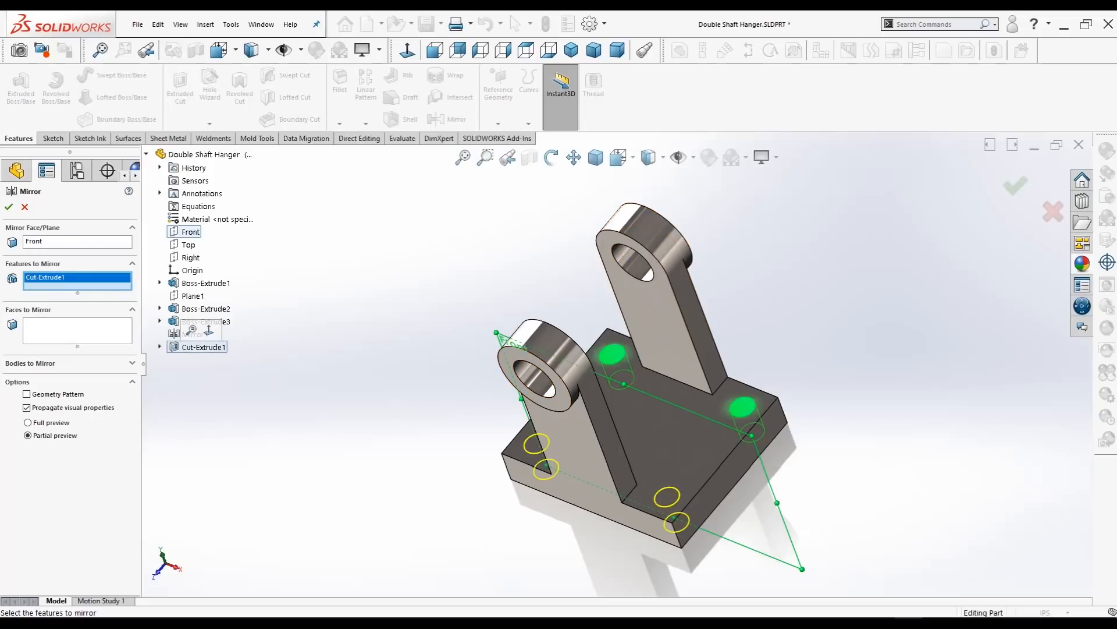
{"action": "left_click", "coordinate": [8, 207]}
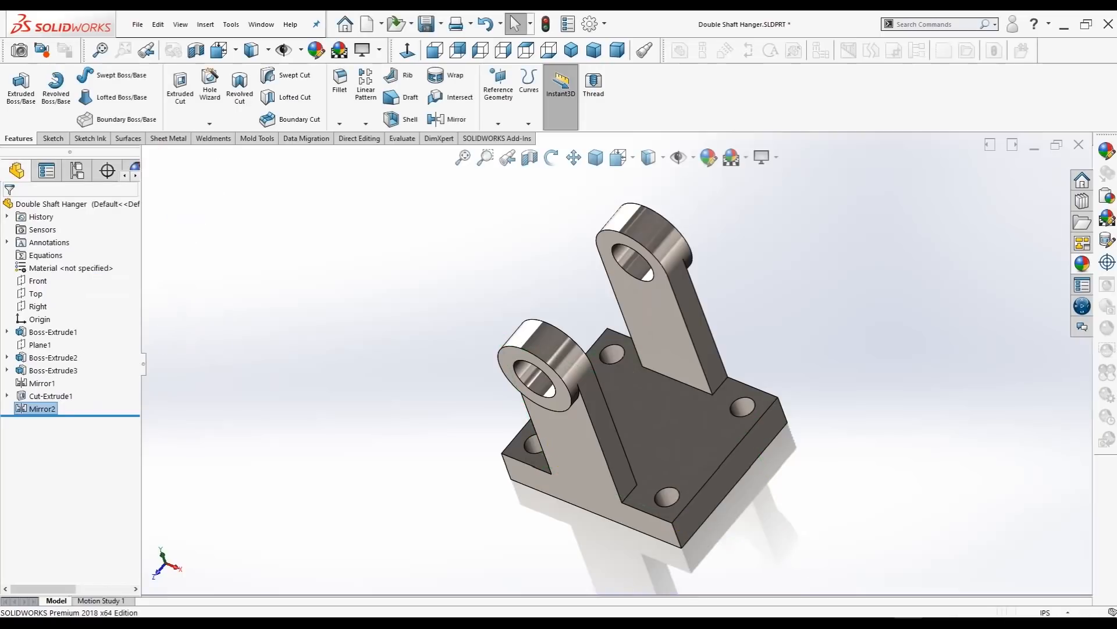
- Fillet the four vertical corner edges of the base block with a 0.25 in radius
{"action": "left_click", "coordinate": [815, 337]}
{"action": "mouse_move", "coordinate": [815, 338]}
{"action": "middle_mouse_down"}
{"action": "mouse_move", "coordinate": [890, 350]}
{"action": "mouse_move", "coordinate": [818, 332]}
{"action": "mouse_move", "coordinate": [832, 337]}
{"action": "middle_mouse_up"}
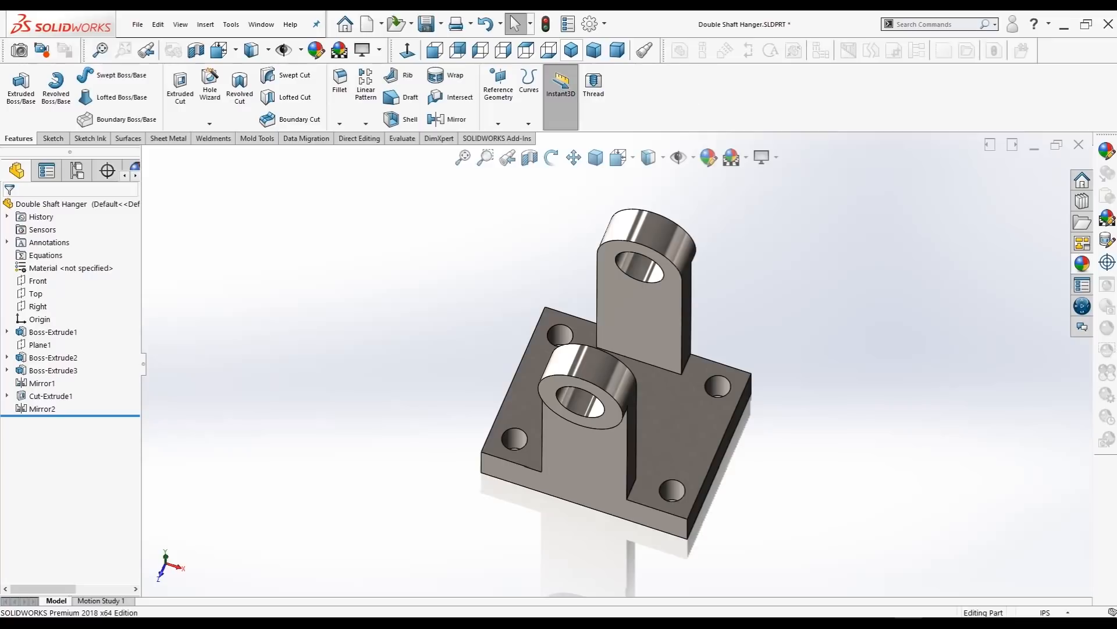
{"action": "left_click", "coordinate": [571, 50]}
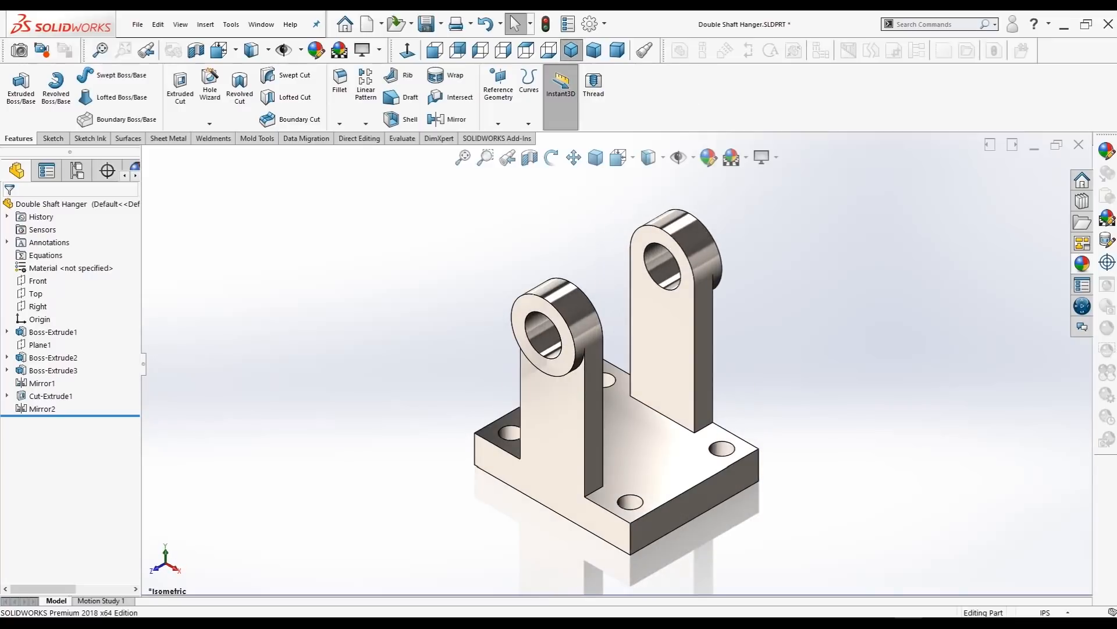
{"action": "left_click", "coordinate": [339, 124]}
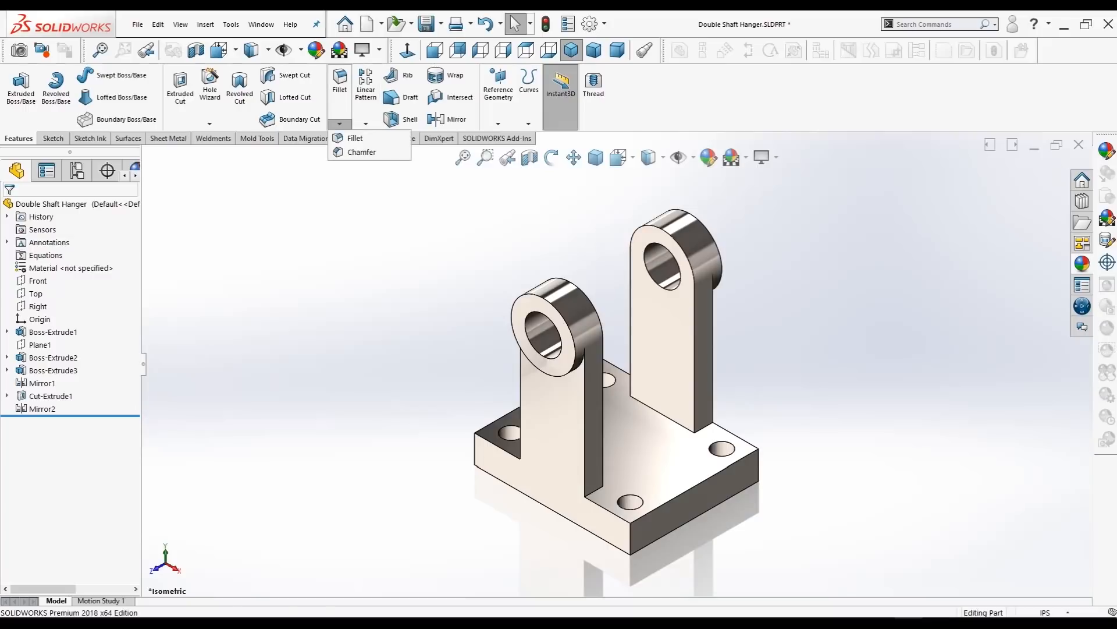
{"action": "left_click", "coordinate": [357, 138]}
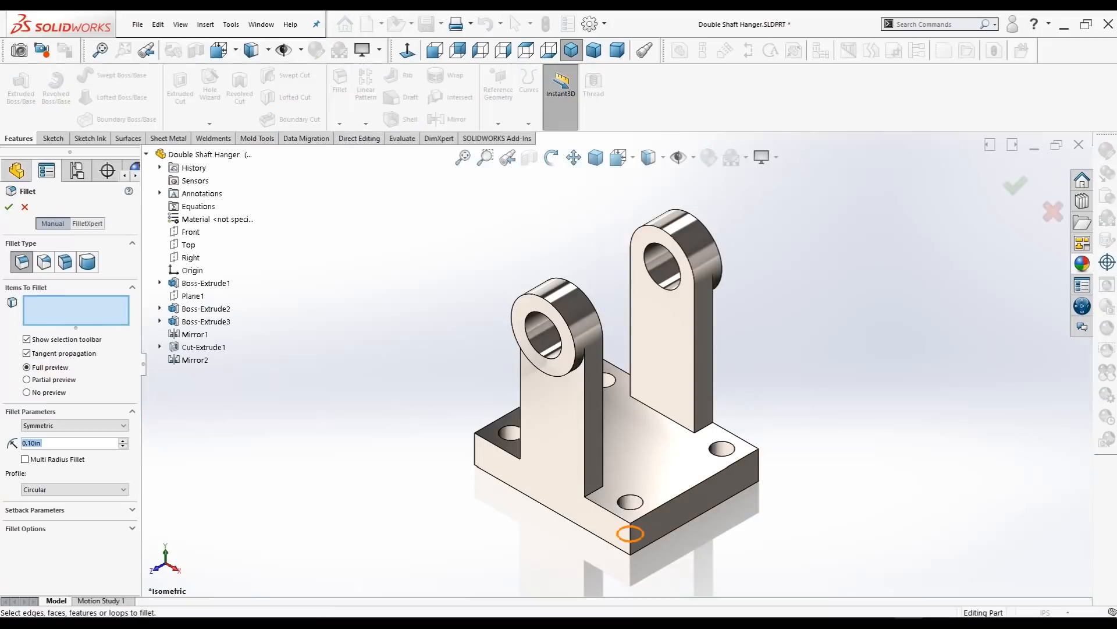
{"action": "left_click", "coordinate": [630, 538]}
{"action": "middle_click_drag", "start_coordinate": [630, 538], "coordinate": [651, 526]}
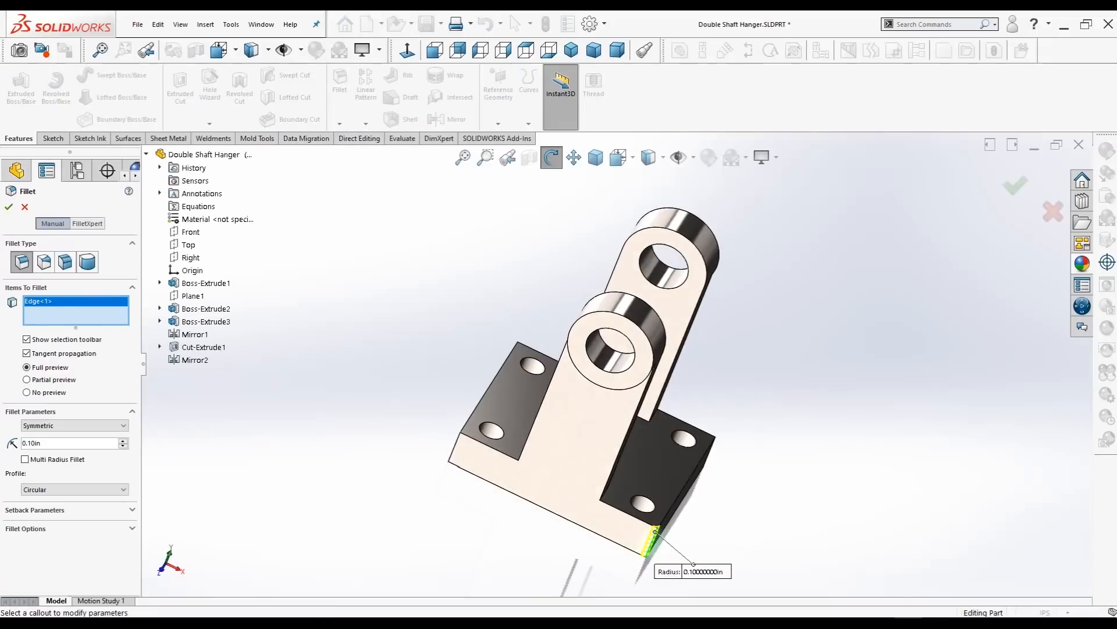
{"action": "left_click", "coordinate": [454, 448]}
{"action": "middle_click_drag", "start_coordinate": [454, 447], "coordinate": [378, 445]}
{"action": "left_click", "coordinate": [773, 461]}
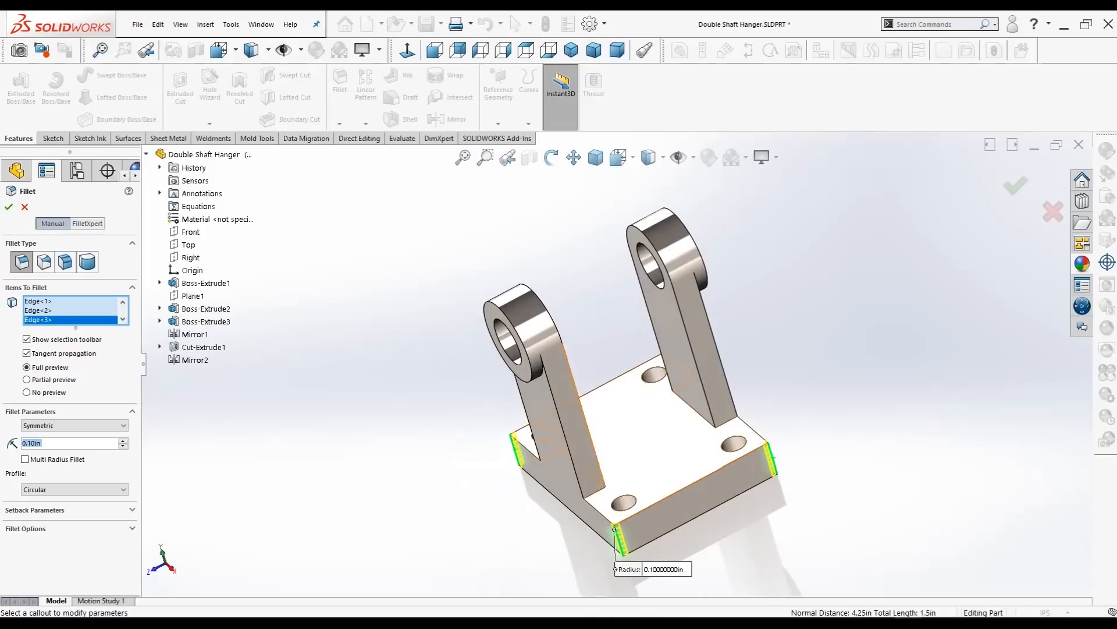
{"action": "middle_click_drag", "start_coordinate": [588, 434], "coordinate": [617, 431]}
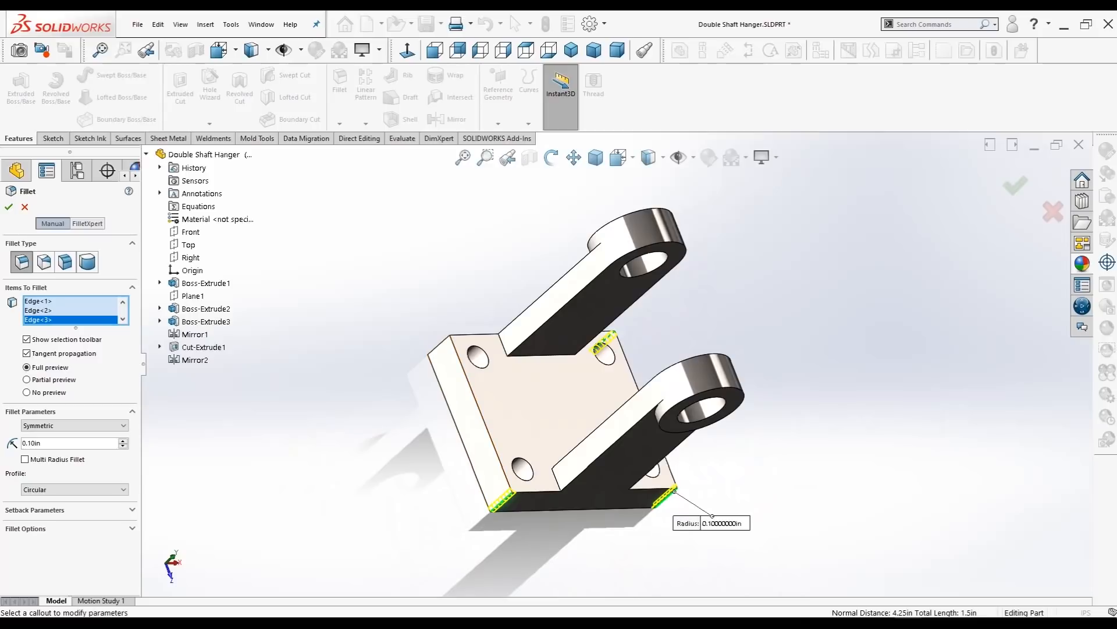
{"action": "left_click", "coordinate": [440, 345]}
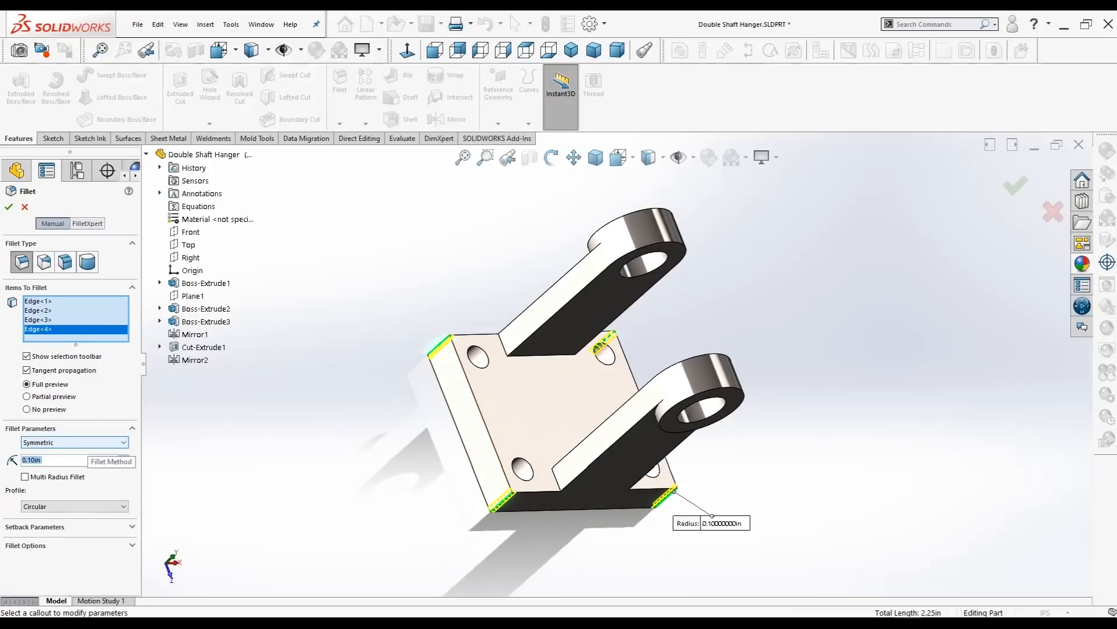
{"action": "key", "text": "BackSpace"}
{"action": "type", "text": ".250"}
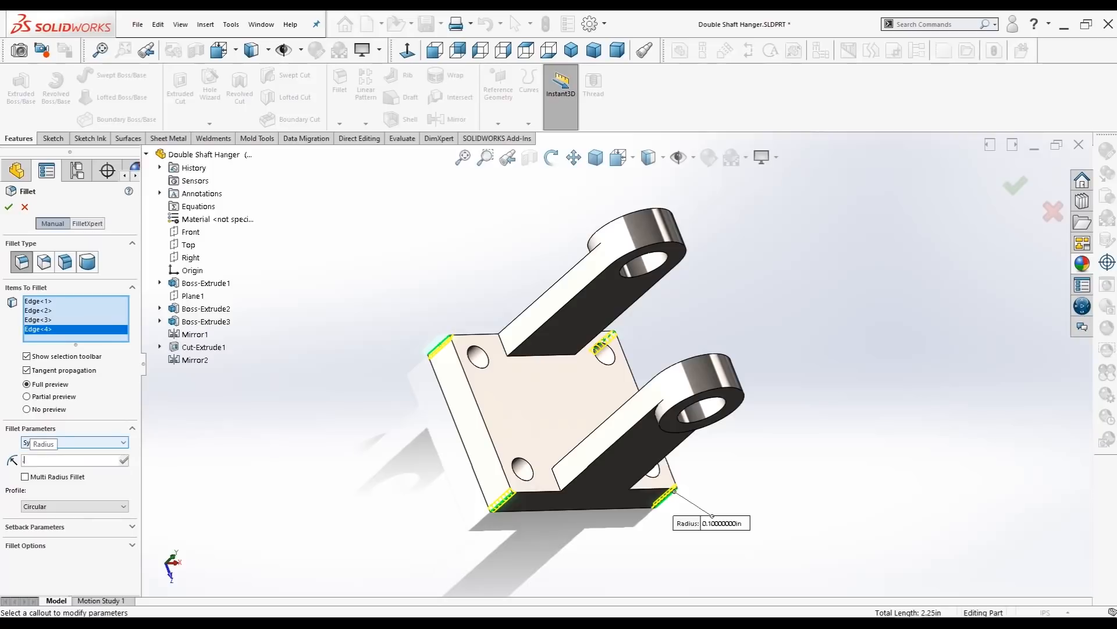
{"action": "key", "text": "Return"}
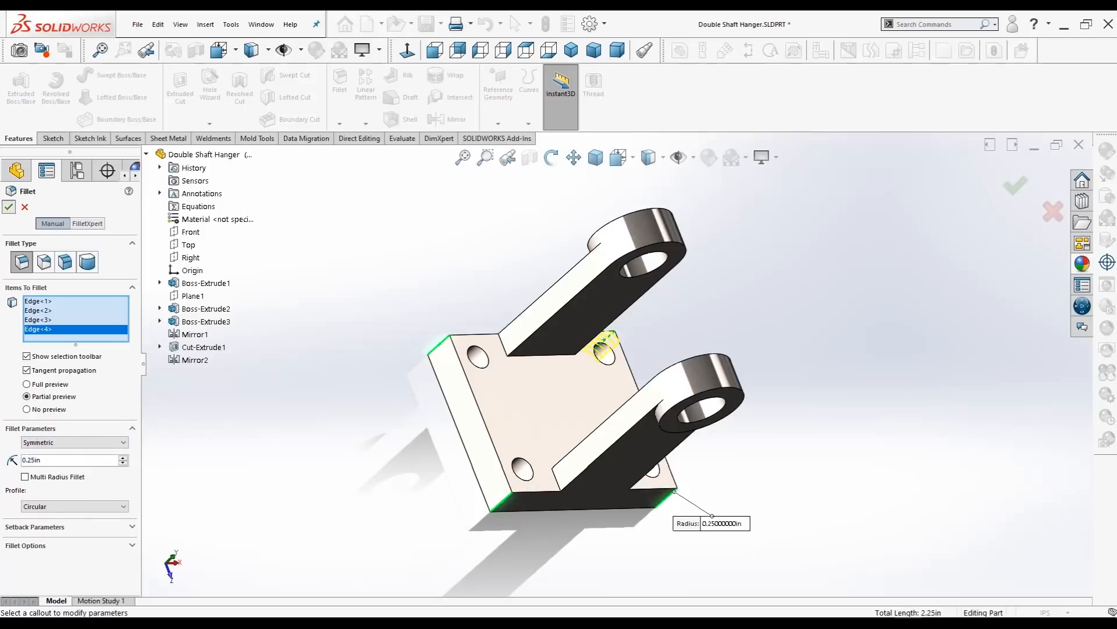
{"action": "key", "text": "Return"}
- Fillet the four edges where the sides of both uprights meet the base top with a 0.50 in radius
{"action": "middle_click_drag", "start_coordinate": [698, 408], "coordinate": [628, 348]}
{"action": "left_click", "coordinate": [340, 124]}
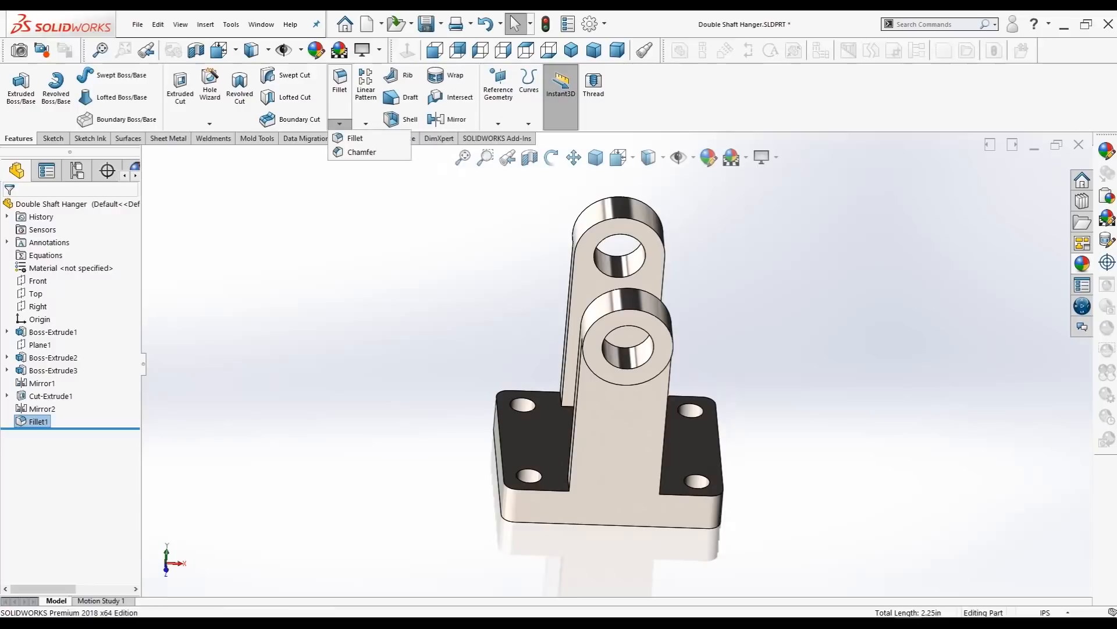
{"action": "left_click", "coordinate": [355, 138]}
{"action": "middle_click_drag", "start_coordinate": [623, 428], "coordinate": [616, 454]}
{"action": "left_click", "coordinate": [566, 484]}
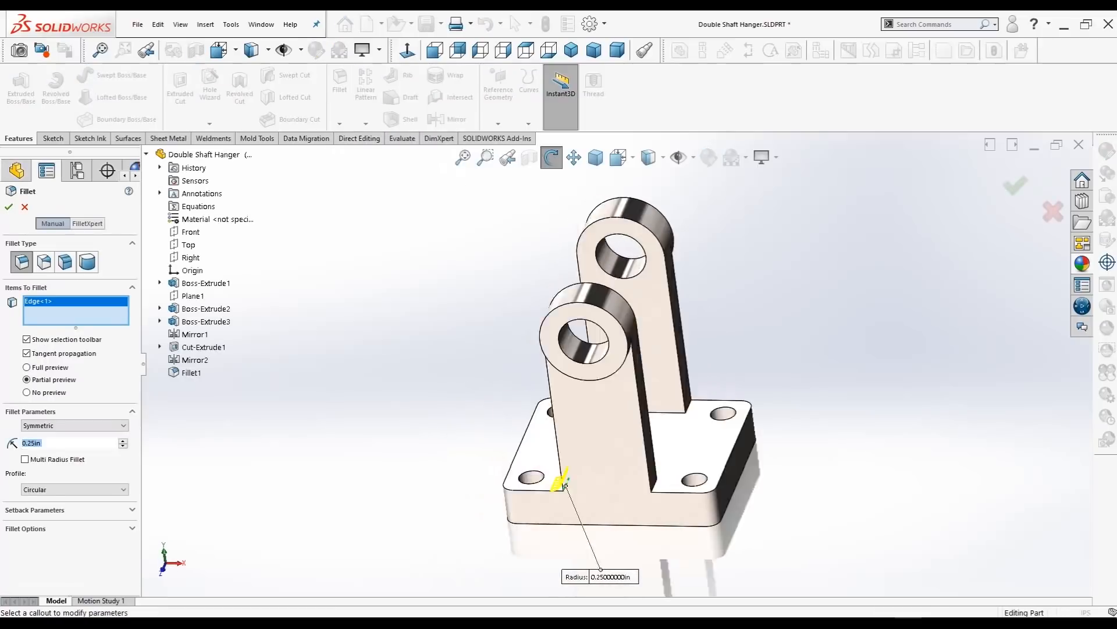
{"action": "middle_click_drag", "start_coordinate": [566, 483], "coordinate": [605, 486]}
{"action": "left_click", "coordinate": [642, 484]}
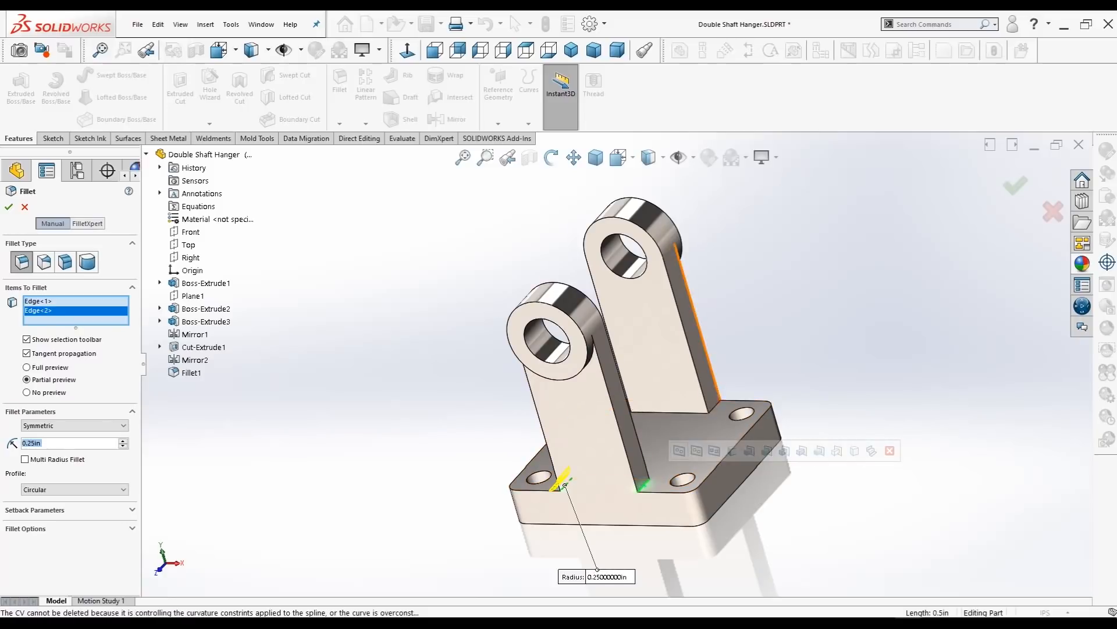
{"action": "left_click", "coordinate": [714, 406]}
{"action": "middle_click_drag", "start_coordinate": [717, 408], "coordinate": [848, 413]}
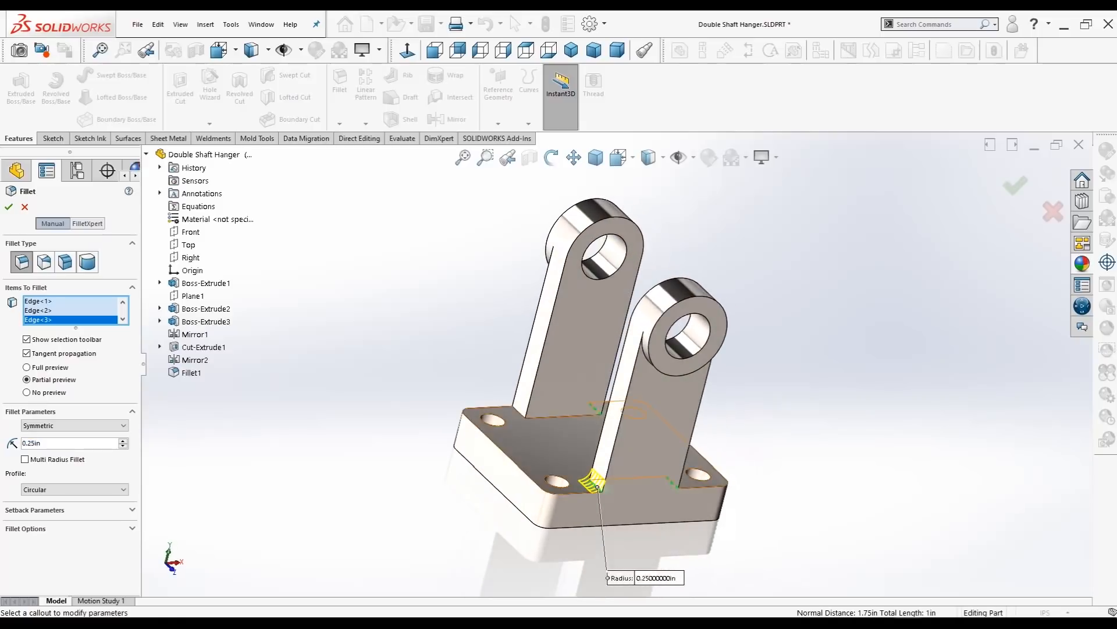
{"action": "left_click", "coordinate": [521, 413]}
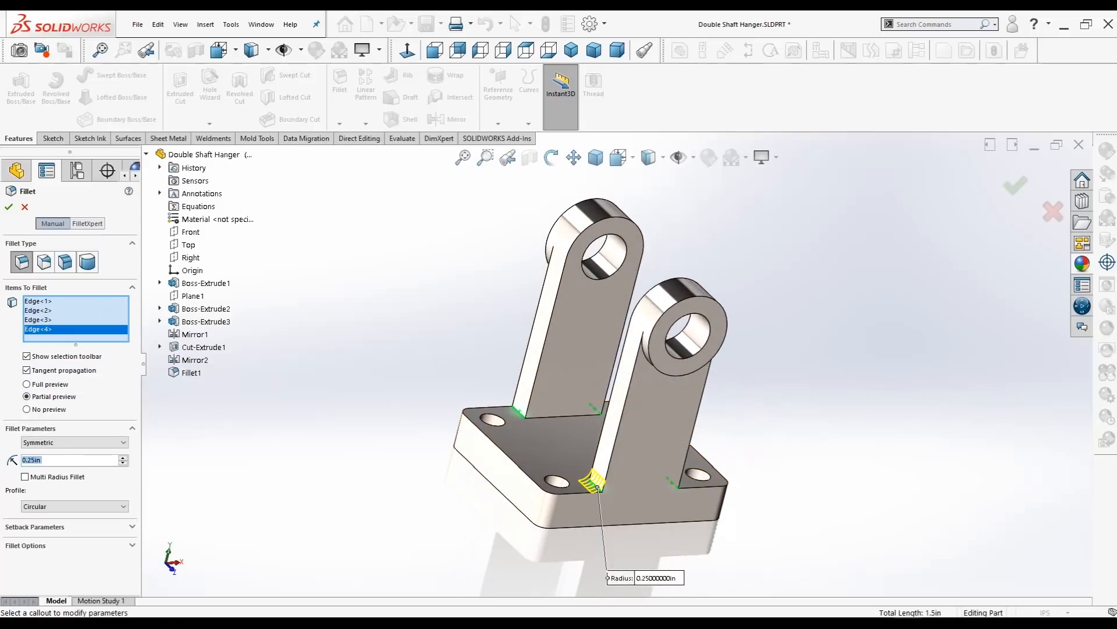
{"action": "key", "text": "BackSpace"}
{"action": "type", "text": ".50"}
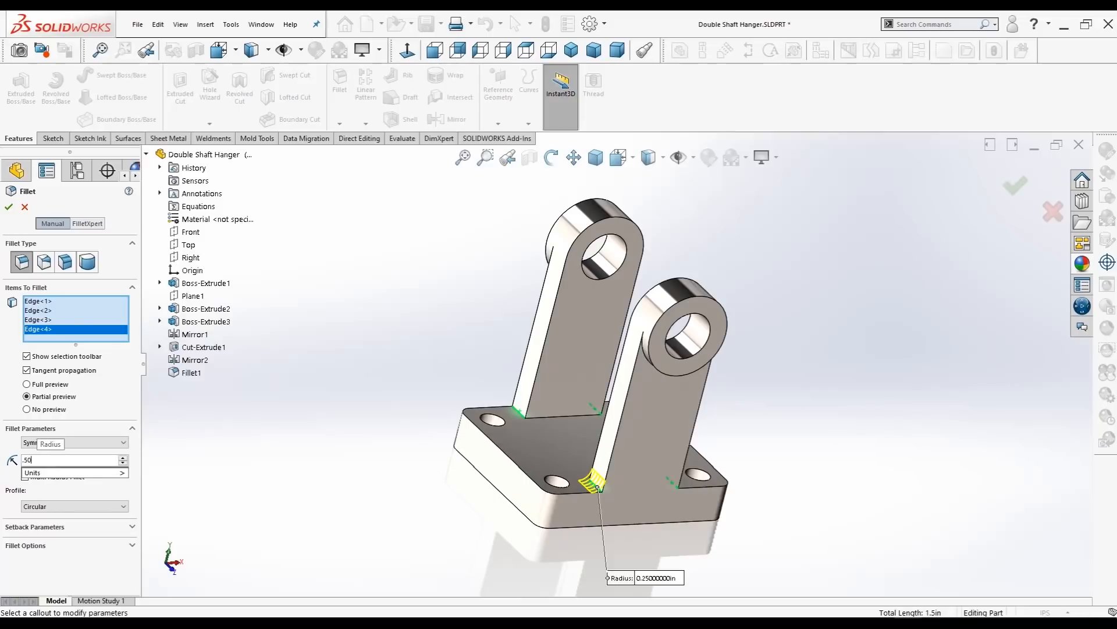
{"action": "key", "text": "Return"}
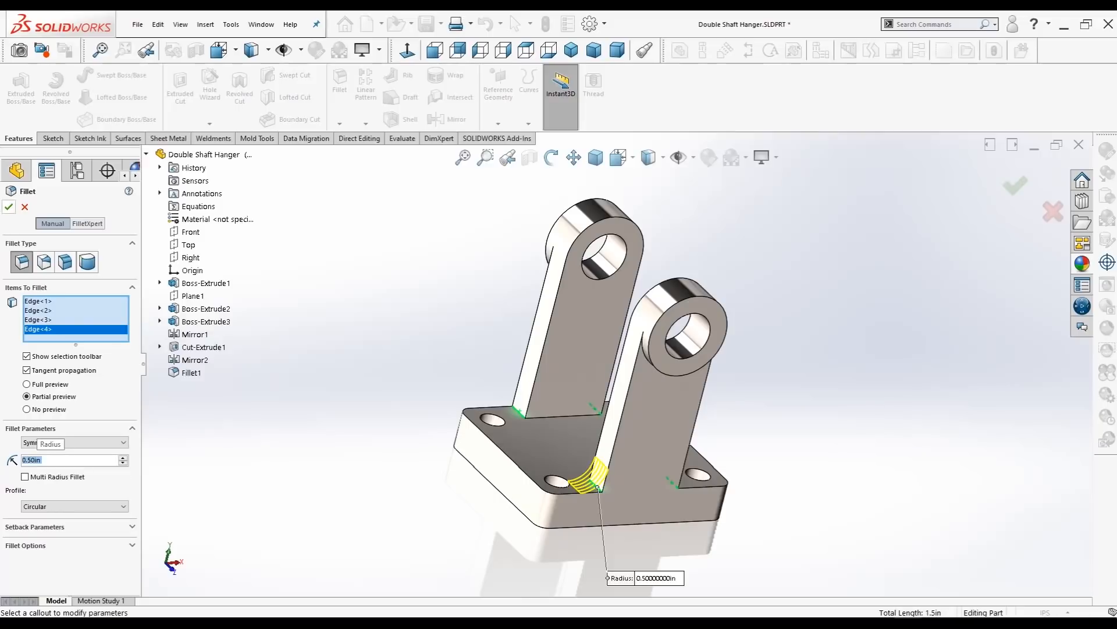
{"action": "key", "text": "Return"}
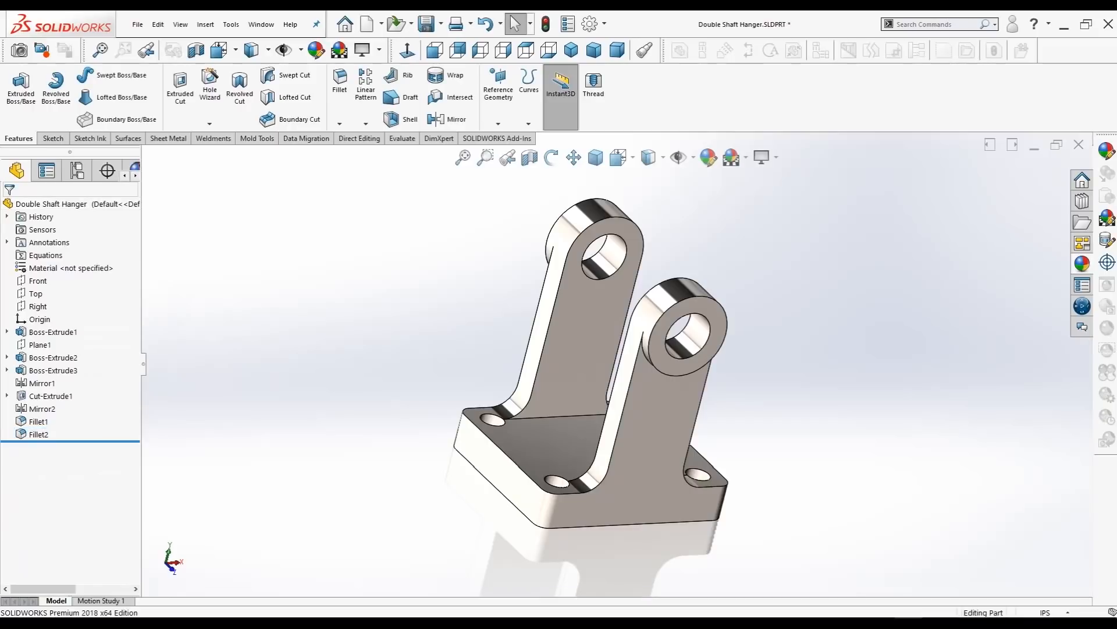
- Fillet the base block's top outer edges together with the tangent-connected outline edges of the uprights
{"action": "middle_click_drag", "start_coordinate": [606, 373], "coordinate": [588, 396]}
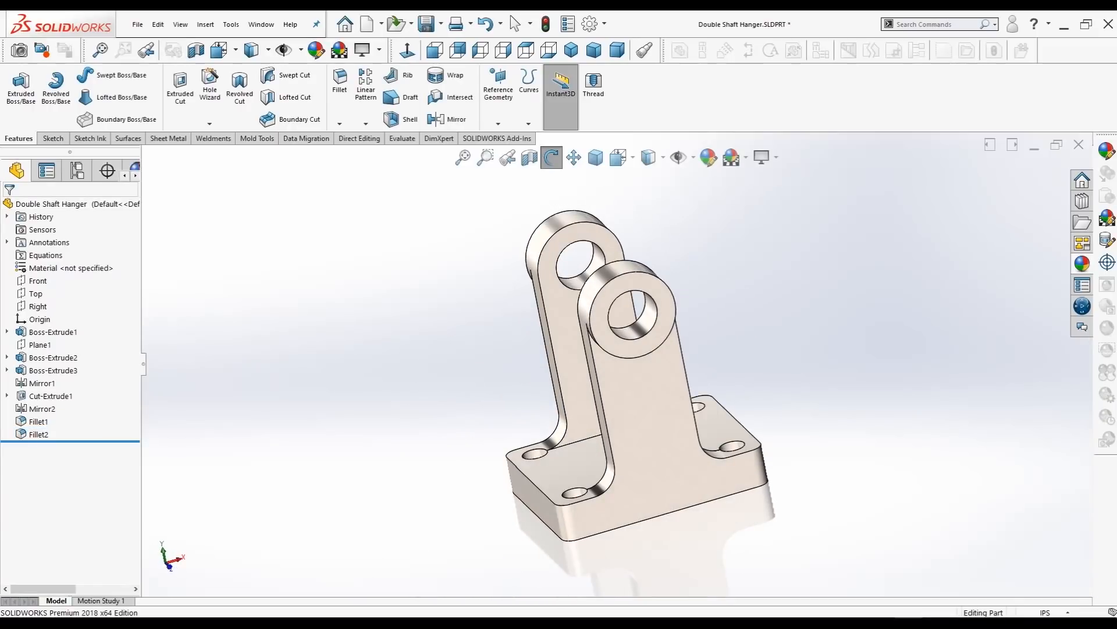
{"action": "left_click", "coordinate": [515, 24]}
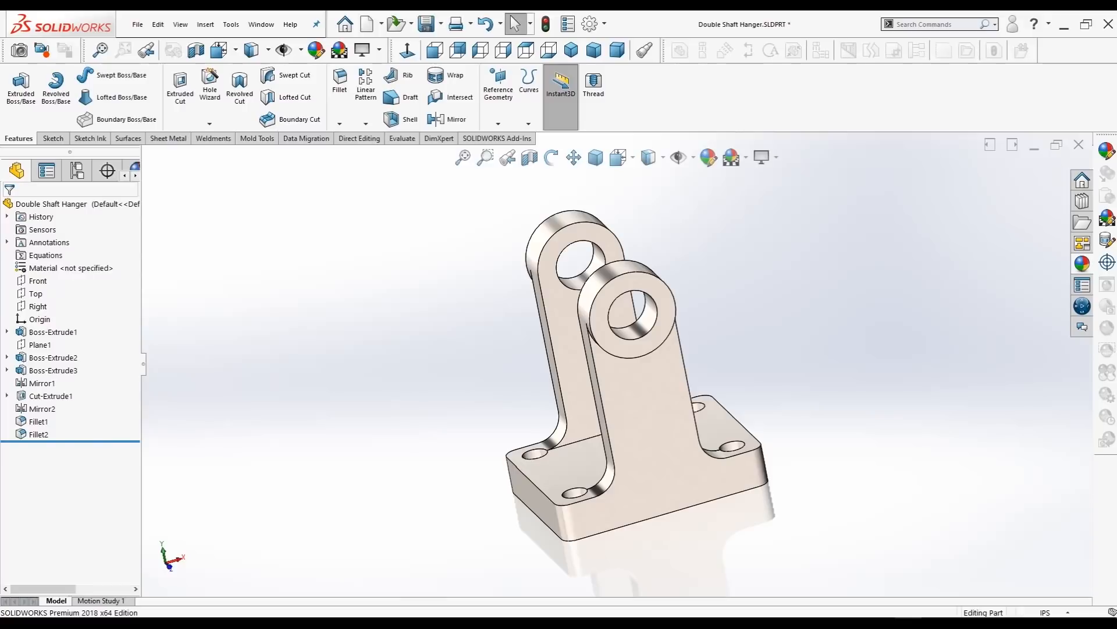
{"action": "scroll", "coordinate": [629, 364], "scroll_direction": "up", "scroll_amount": 2}
{"action": "middle_click_drag", "start_coordinate": [628, 364], "coordinate": [500, 372]}
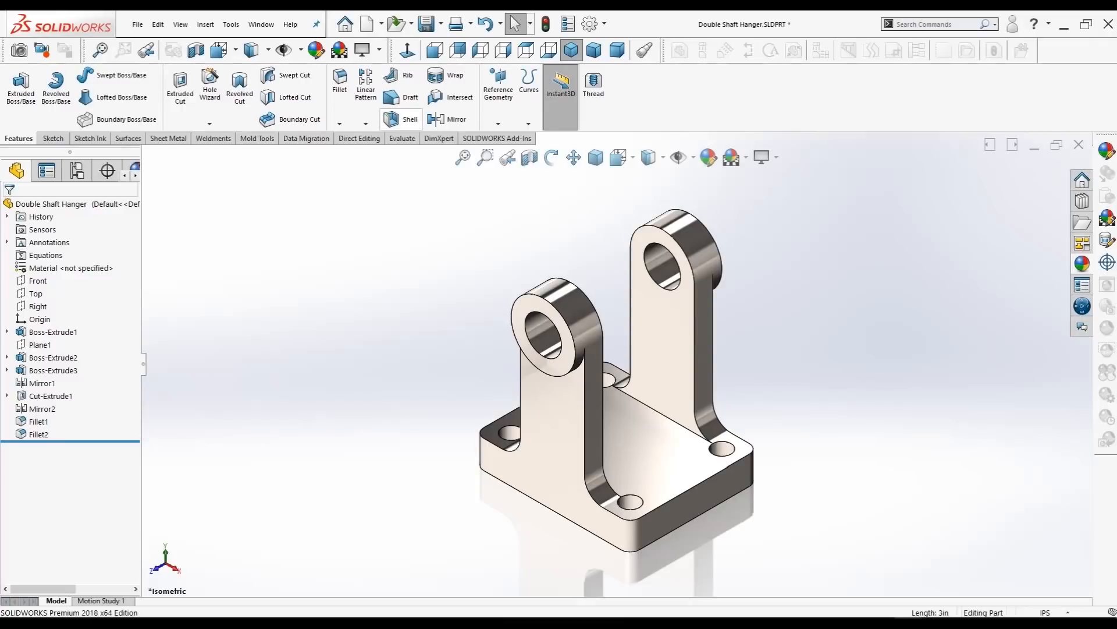
{"action": "left_click", "coordinate": [339, 124]}
{"action": "left_click", "coordinate": [356, 138]}
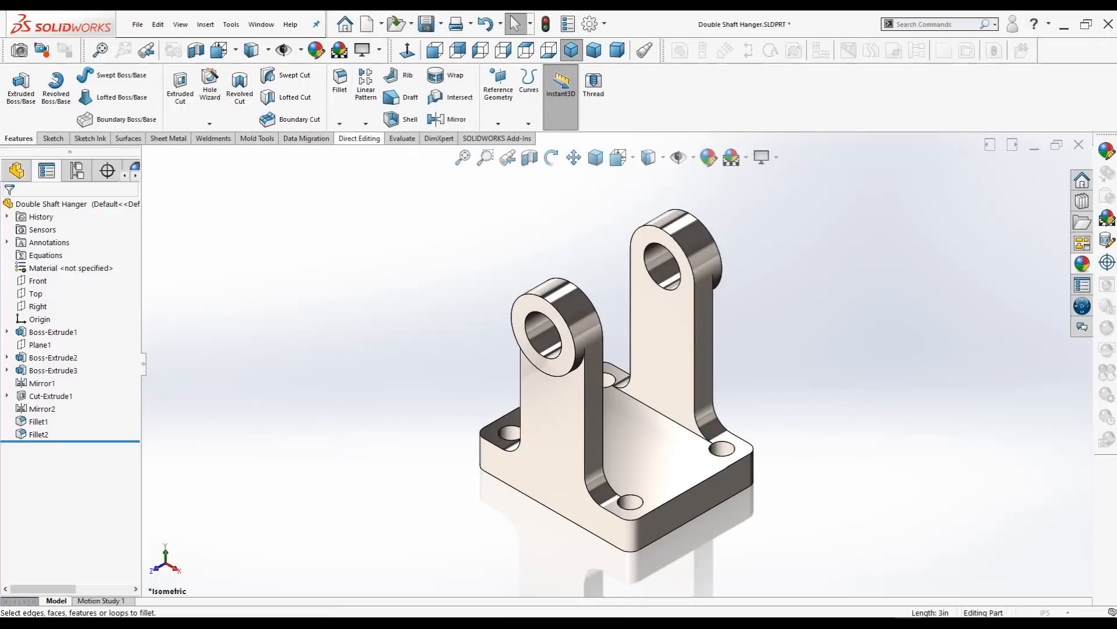
{"action": "left_click", "coordinate": [728, 465]}
{"action": "mouse_move", "coordinate": [407, 414]}
{"action": "middle_mouse_down"}
{"action": "mouse_move", "coordinate": [500, 436]}
{"action": "mouse_move", "coordinate": [411, 395]}
{"action": "mouse_move", "coordinate": [412, 416]}
{"action": "middle_mouse_up"}
{"action": "left_click", "coordinate": [476, 396]}
{"action": "left_click", "coordinate": [8, 208]}
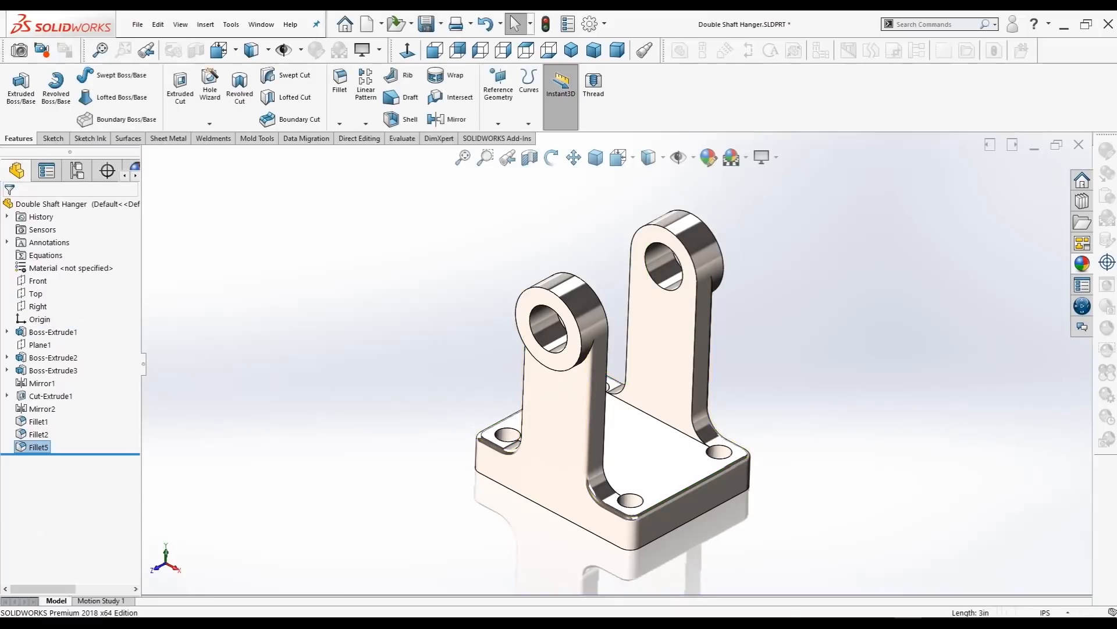
- Edit the 0.10 in fillet to also include the inner outline edges of both uprights
{"action": "middle_click_drag", "start_coordinate": [611, 373], "coordinate": [518, 378]}
{"action": "key", "text": "Escape"}
{"action": "left_click", "coordinate": [38, 447]}
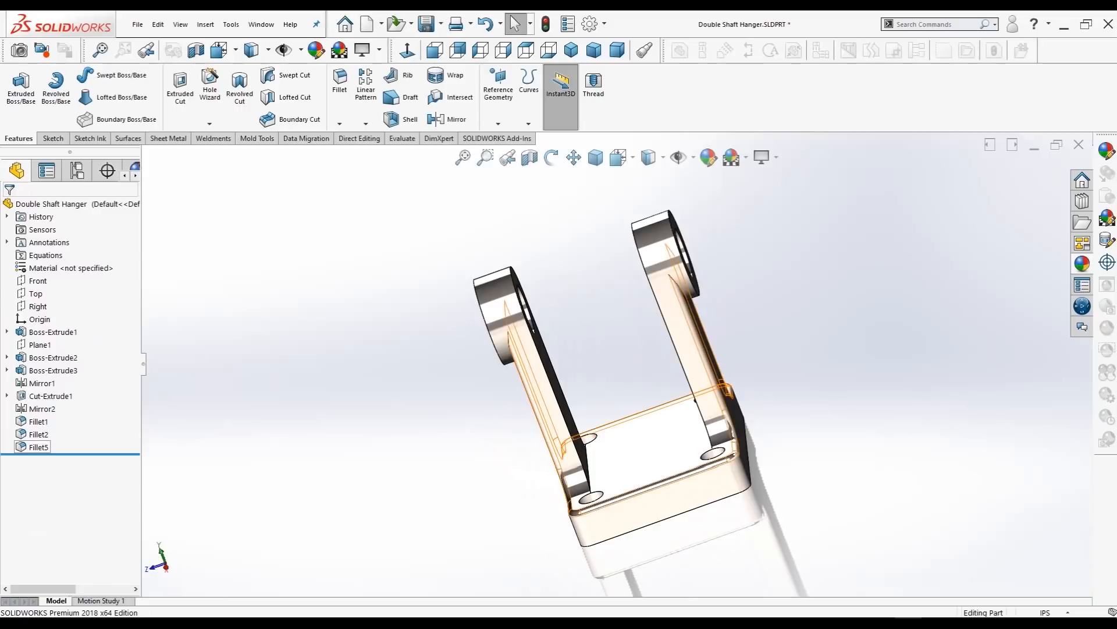
{"action": "left_click", "coordinate": [36, 409]}
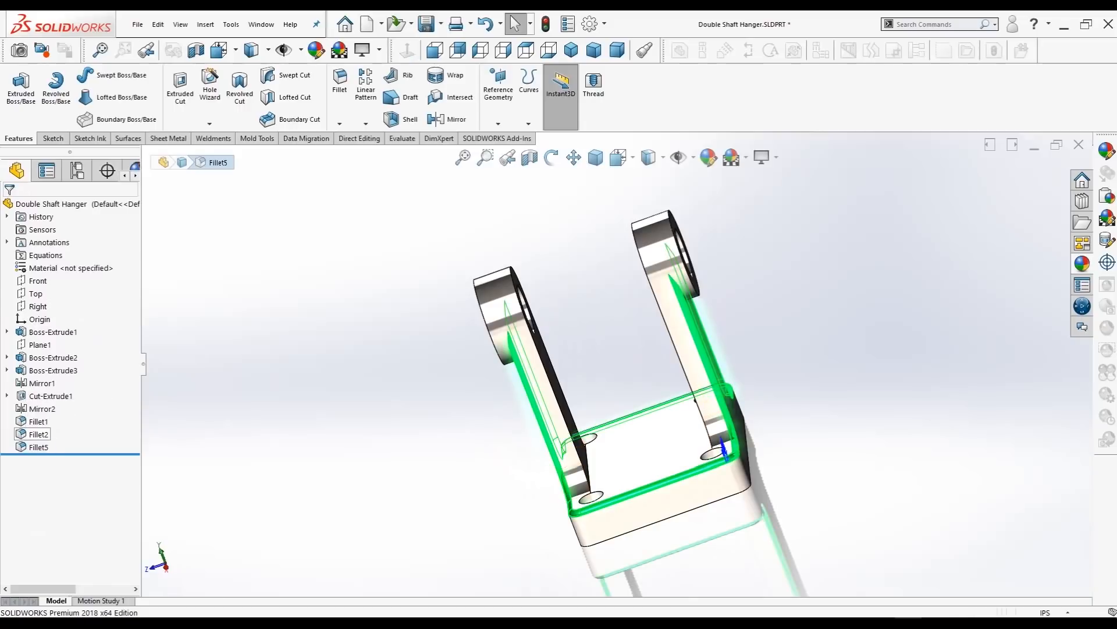
{"action": "left_click", "coordinate": [563, 414]}
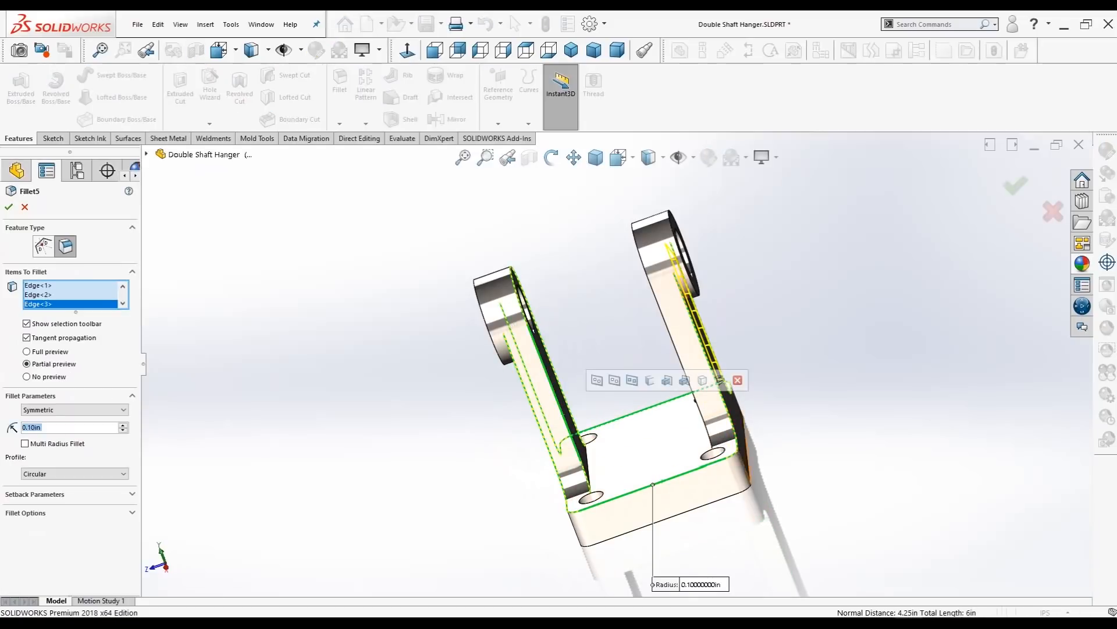
{"action": "middle_click_drag", "start_coordinate": [658, 372], "coordinate": [695, 380]}
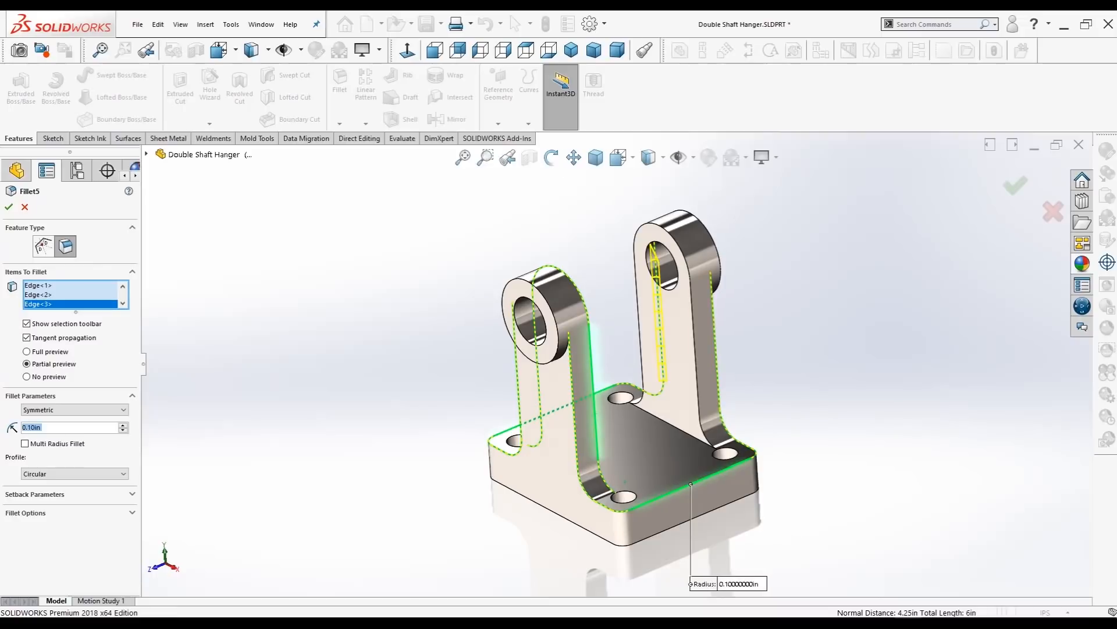
{"action": "left_click", "coordinate": [695, 378]}
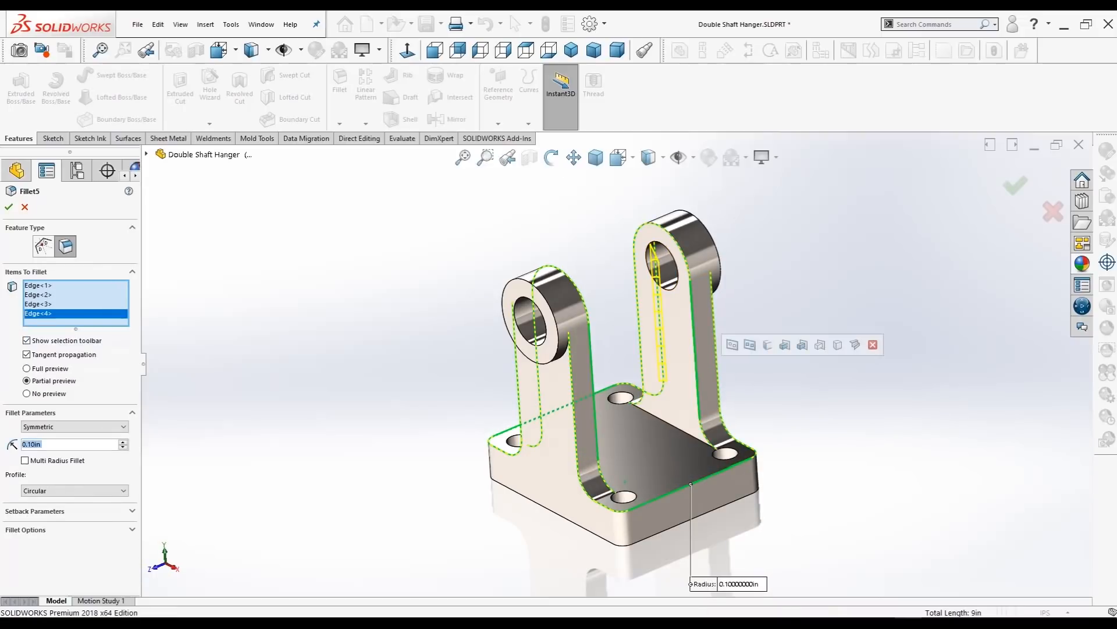
{"action": "left_click", "coordinate": [9, 207]}
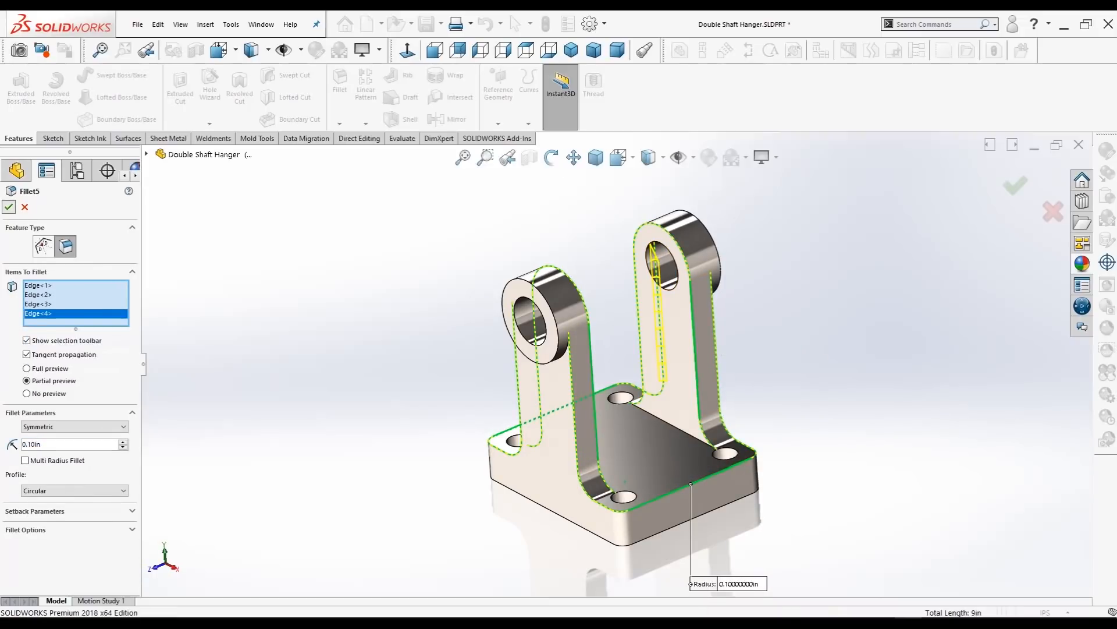
{"action": "mouse_move", "coordinate": [629, 372]}
{"action": "middle_mouse_down"}
{"action": "mouse_move", "coordinate": [611, 381]}
{"action": "mouse_move", "coordinate": [541, 326]}
{"action": "mouse_move", "coordinate": [553, 390]}
{"action": "mouse_move", "coordinate": [608, 378]}
{"action": "mouse_move", "coordinate": [651, 404]}
{"action": "mouse_move", "coordinate": [622, 378]}
{"action": "mouse_move", "coordinate": [611, 384]}
{"action": "middle_mouse_up"}
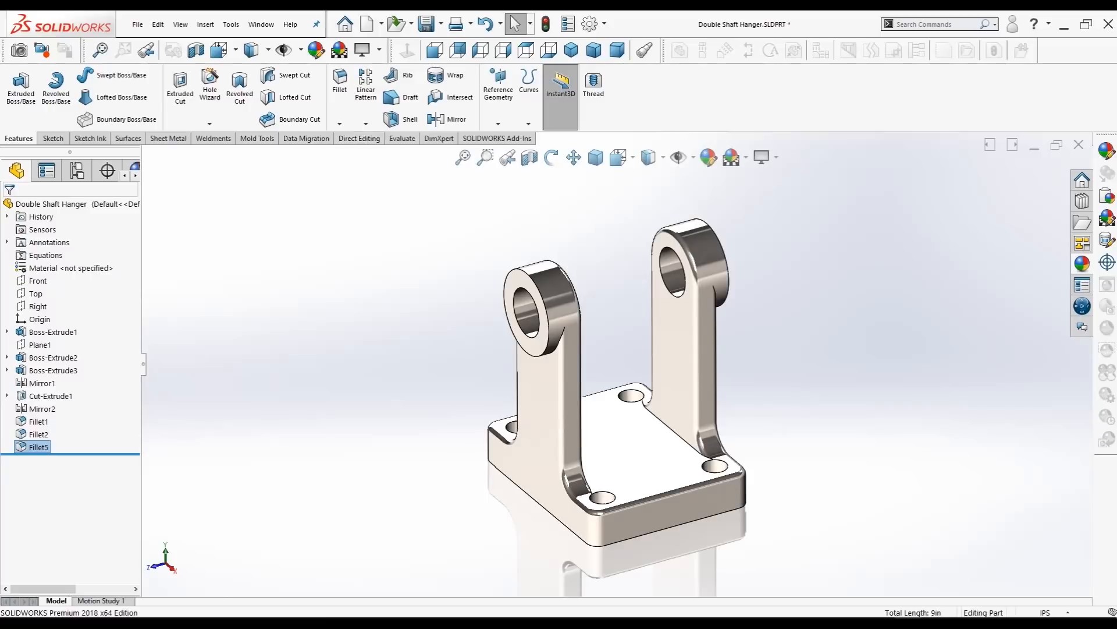
{"action": "left_click", "coordinate": [340, 123]}
{"action": "left_click", "coordinate": [349, 137]}
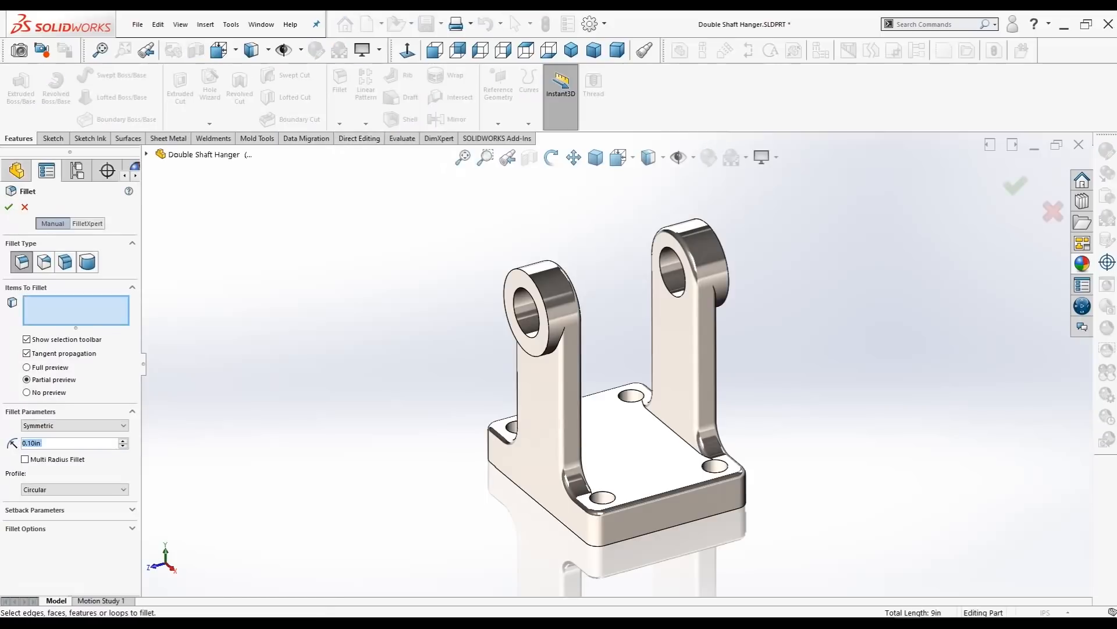
{"action": "mouse_move", "coordinate": [594, 378]}
{"action": "middle_mouse_down"}
{"action": "mouse_move", "coordinate": [664, 396]}
{"action": "mouse_move", "coordinate": [597, 381]}
{"action": "middle_mouse_up"}
{"action": "left_click", "coordinate": [25, 207]}
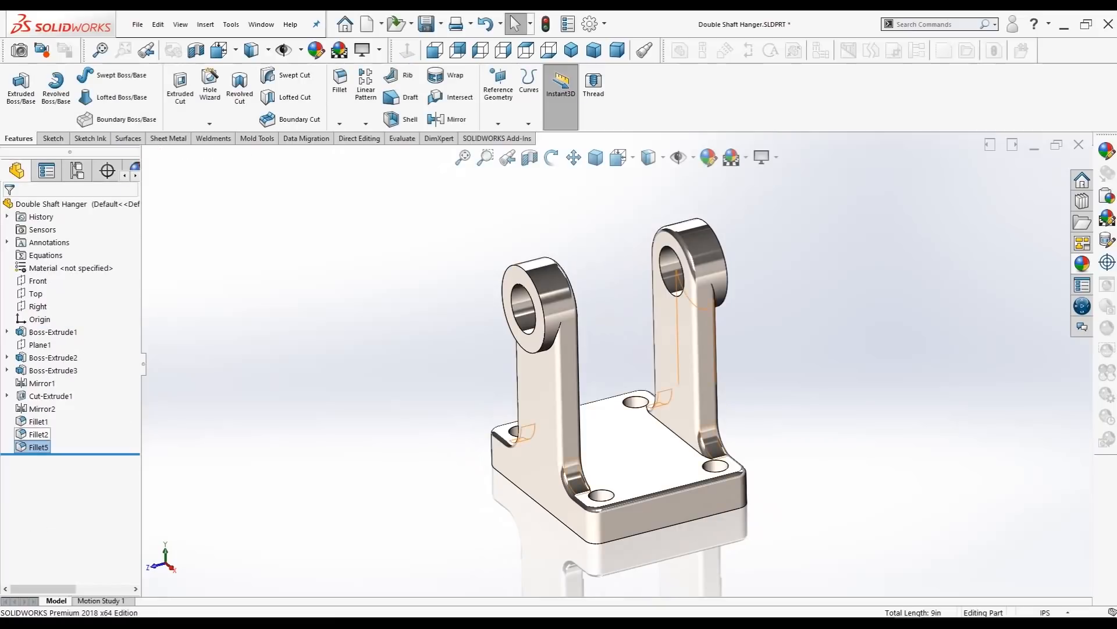
- Edit the 0.10 in fillet again to add the outer circular edges of both ring bosses
{"action": "right_click", "coordinate": [38, 447]}
{"action": "left_click", "coordinate": [49, 360]}
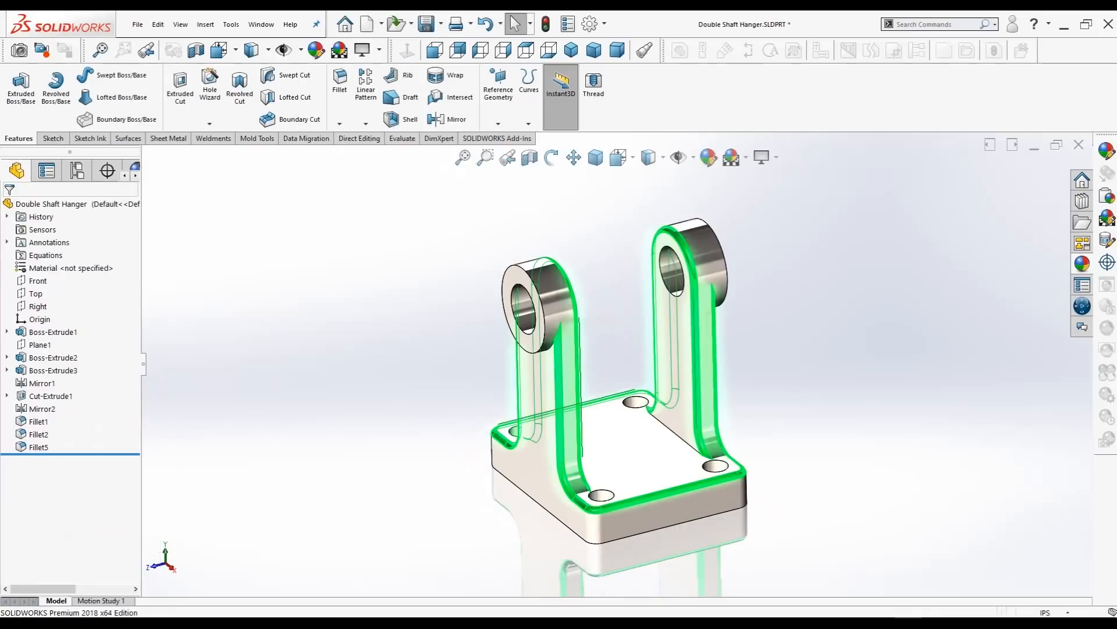
{"action": "middle_click_drag", "start_coordinate": [588, 378], "coordinate": [593, 378]}
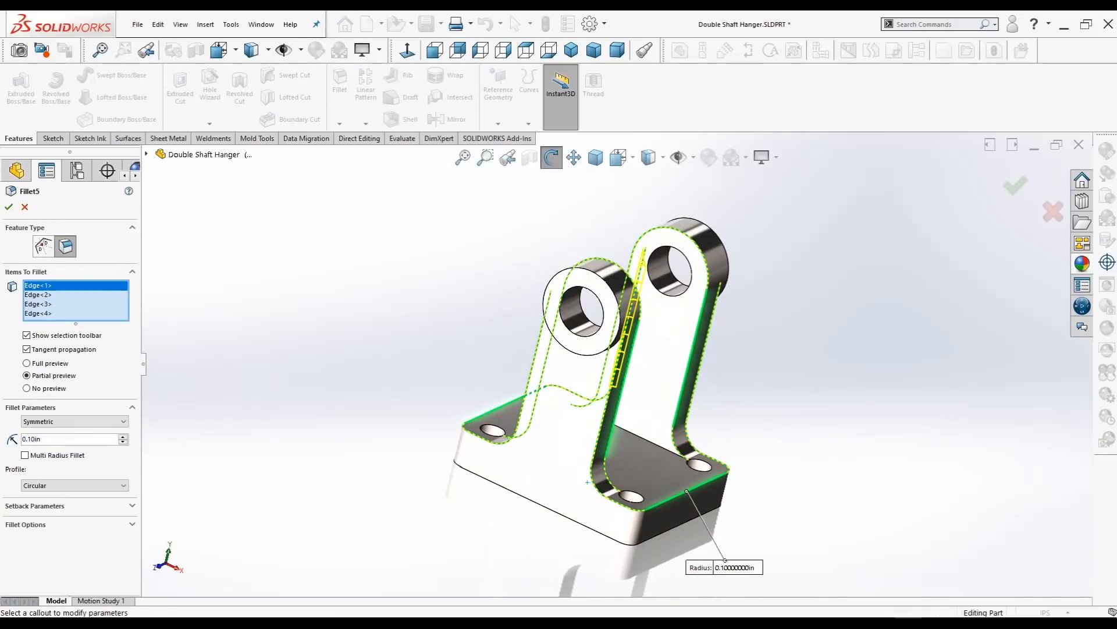
{"action": "left_click", "coordinate": [617, 305]}
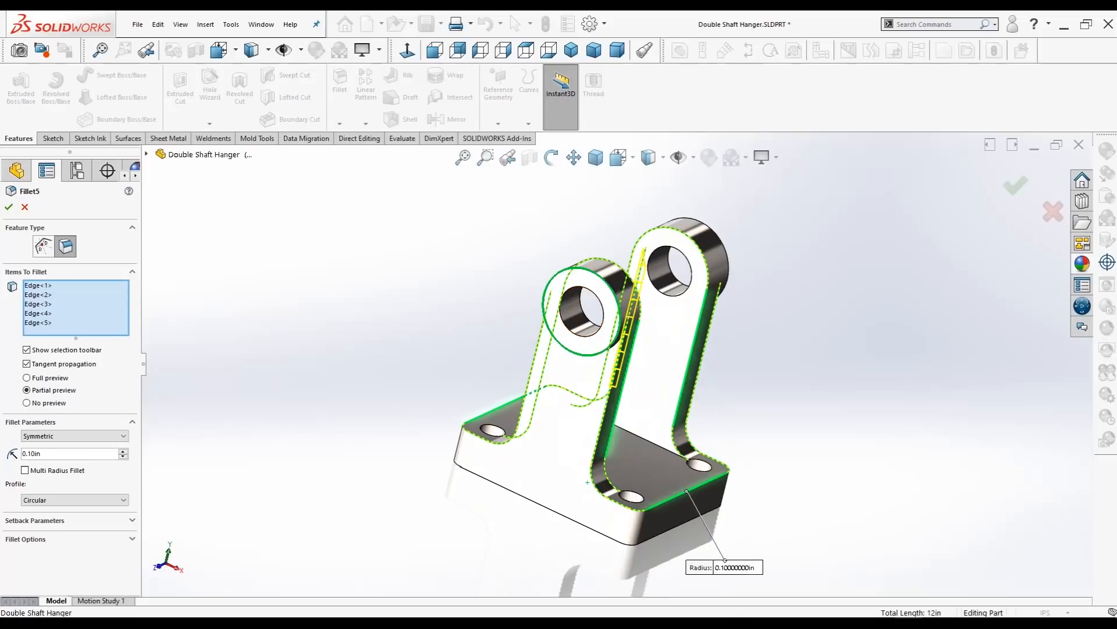
{"action": "middle_click_drag", "start_coordinate": [628, 378], "coordinate": [513, 379]}
{"action": "left_click", "coordinate": [674, 245]}
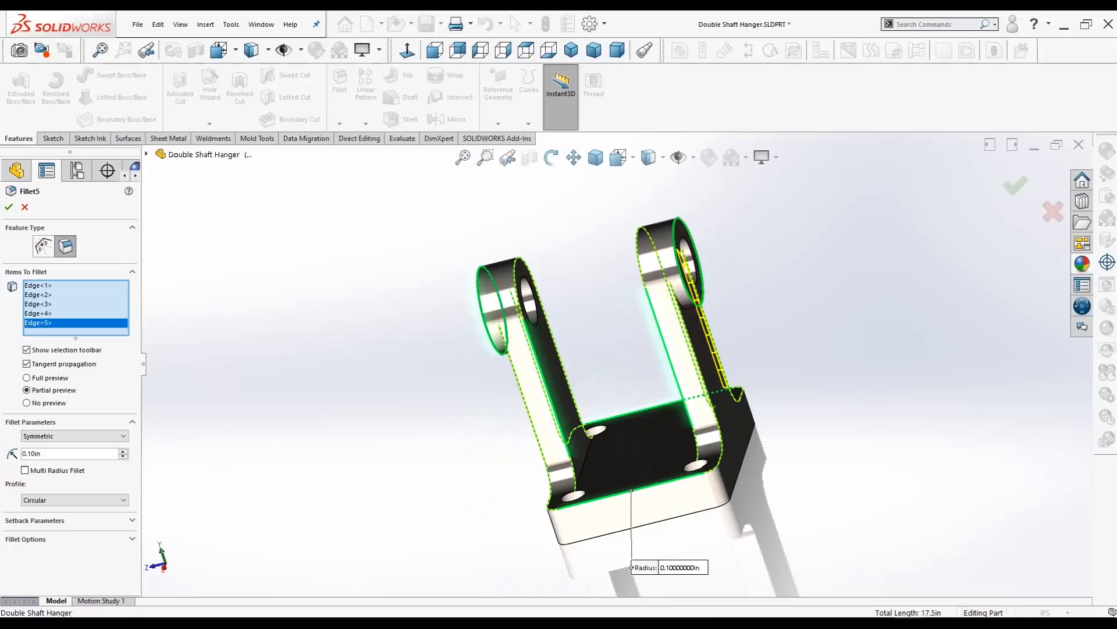
{"action": "middle_click_drag", "start_coordinate": [674, 256], "coordinate": [774, 256]}
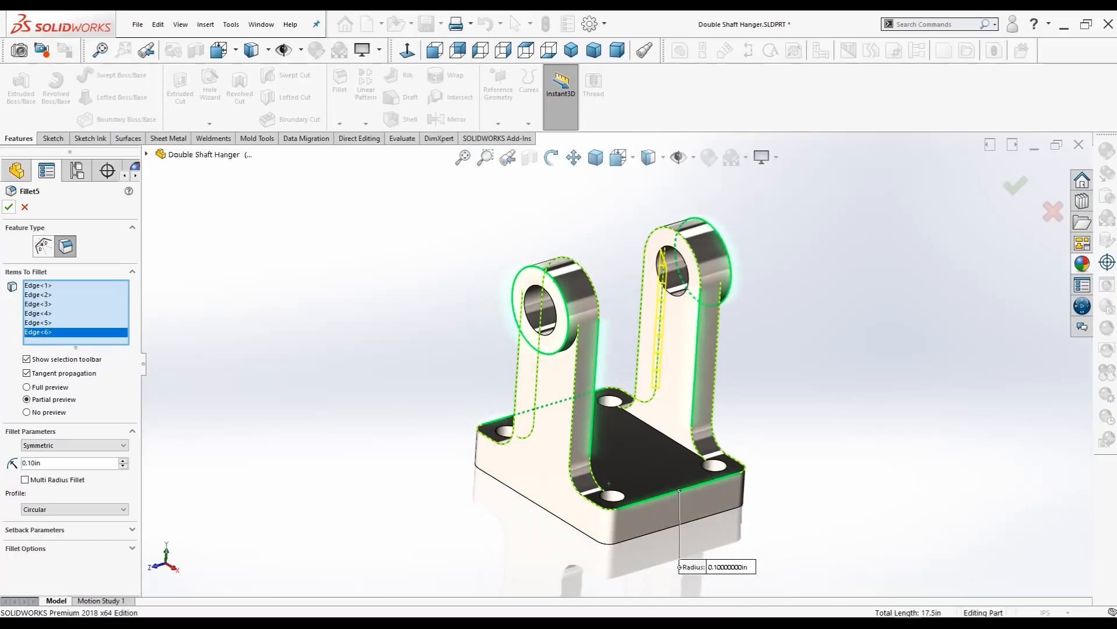
{"action": "left_click", "coordinate": [8, 206]}
- Fillet the circular edges at both ends of the shaft holes in the two uprights
{"action": "mouse_move", "coordinate": [628, 373]}
{"action": "middle_mouse_down"}
{"action": "mouse_move", "coordinate": [536, 355]}
{"action": "mouse_move", "coordinate": [582, 378]}
{"action": "mouse_move", "coordinate": [631, 372]}
{"action": "middle_mouse_up"}
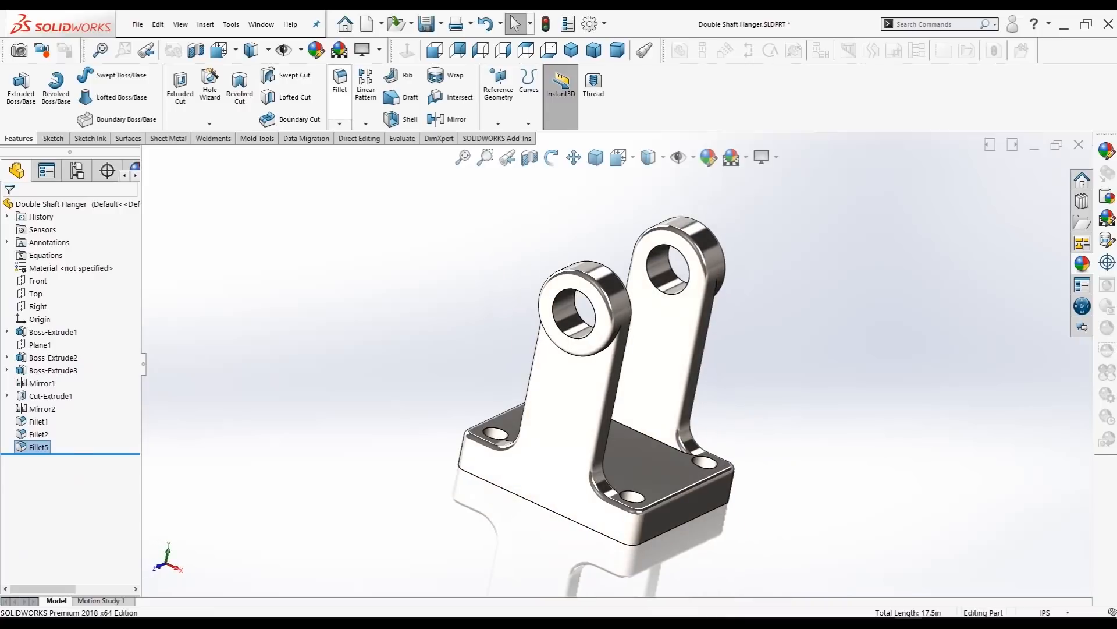
{"action": "left_click", "coordinate": [339, 124]}
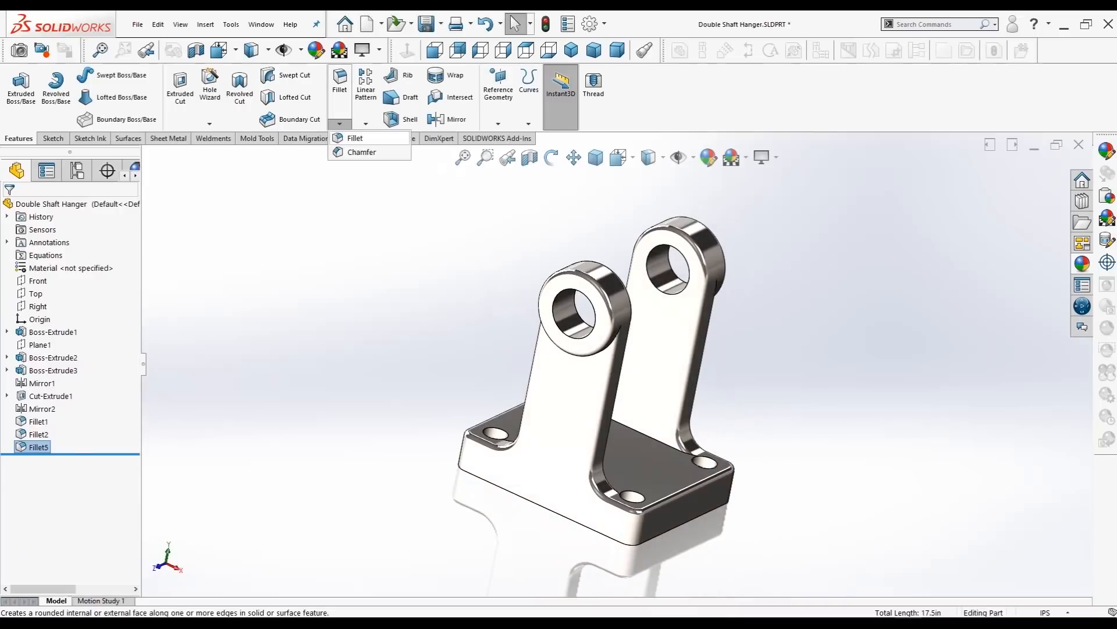
{"action": "left_click", "coordinate": [355, 138]}
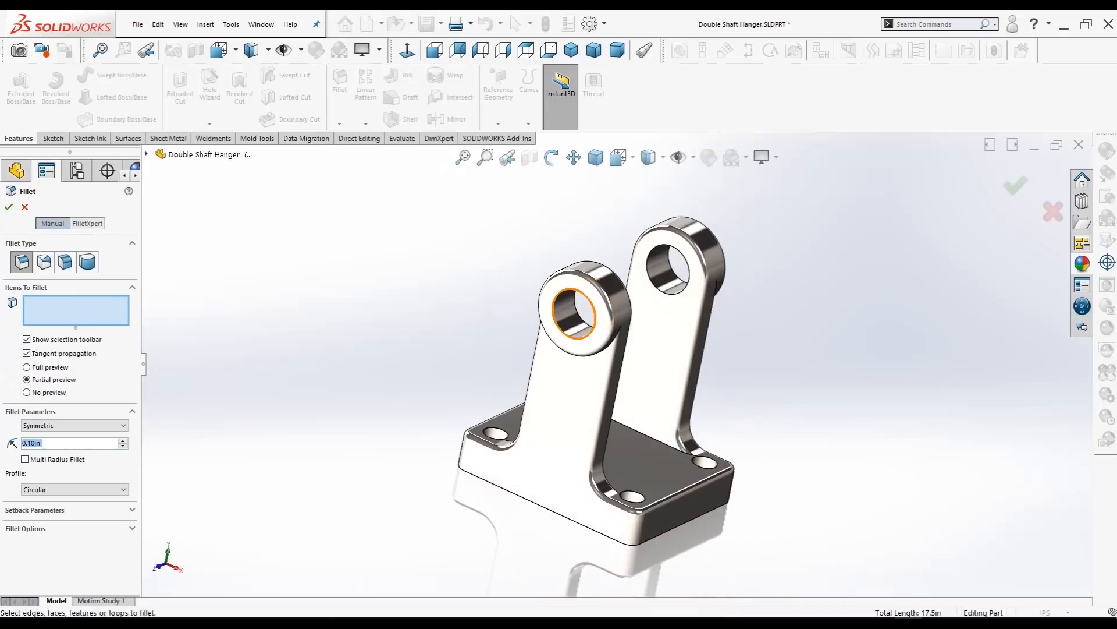
{"action": "left_click", "coordinate": [575, 339]}
{"action": "middle_click_drag", "start_coordinate": [575, 338], "coordinate": [538, 316]}
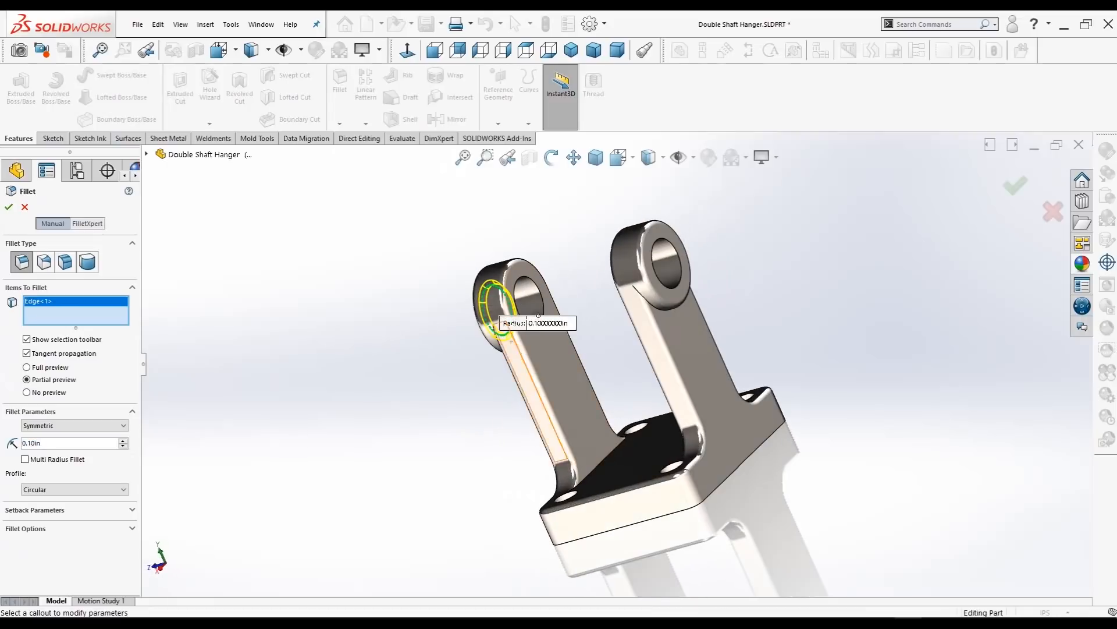
{"action": "left_click", "coordinate": [539, 317]}
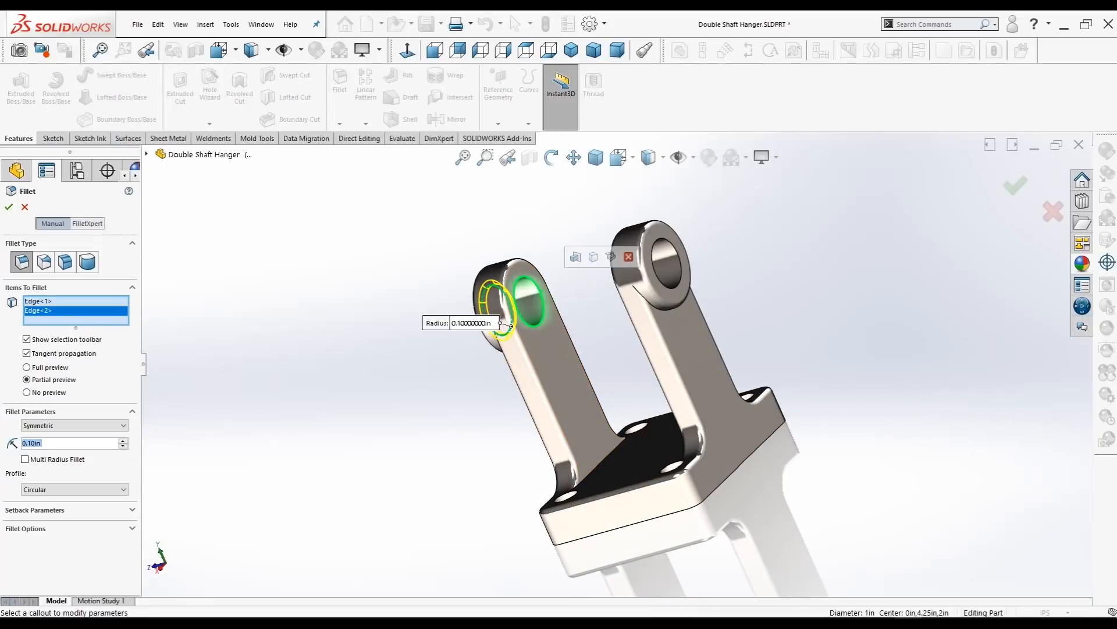
{"action": "middle_click_drag", "start_coordinate": [538, 316], "coordinate": [675, 308]}
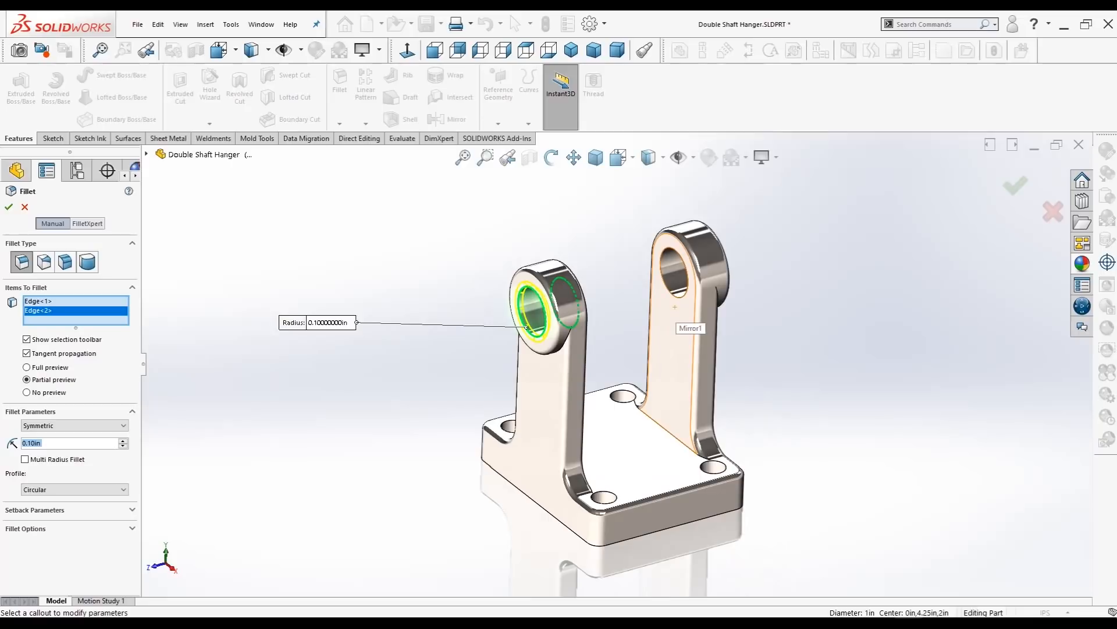
{"action": "left_click", "coordinate": [687, 288]}
{"action": "mouse_move", "coordinate": [736, 293]}
{"action": "middle_mouse_down"}
{"action": "mouse_move", "coordinate": [683, 291]}
{"action": "mouse_move", "coordinate": [724, 286]}
{"action": "mouse_move", "coordinate": [749, 301]}
{"action": "middle_mouse_up"}
{"action": "left_click", "coordinate": [680, 276]}
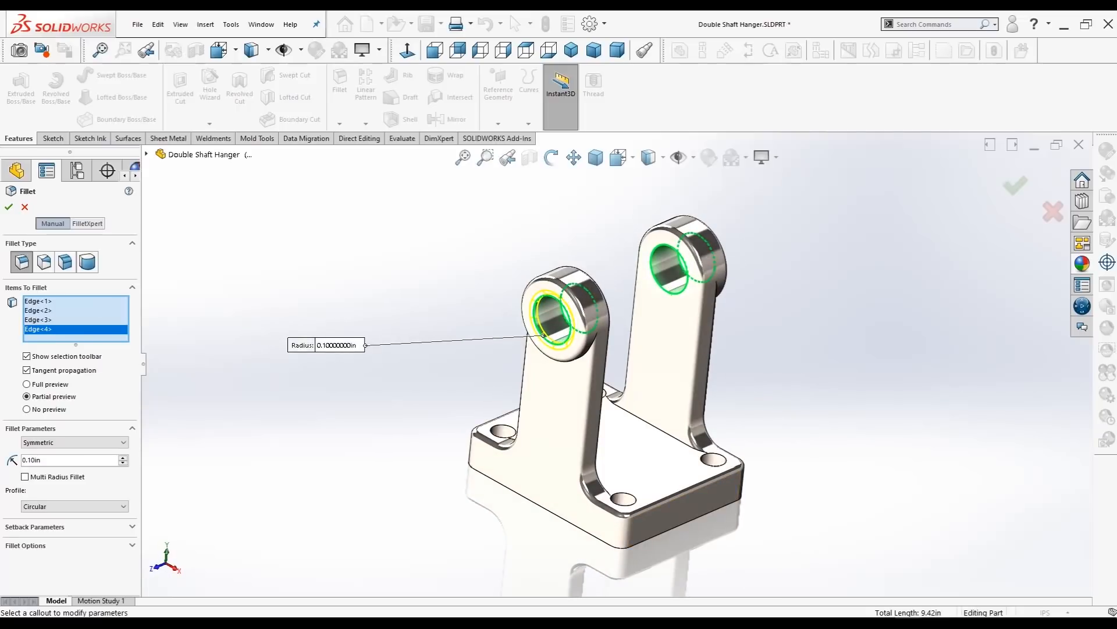
{"action": "left_click", "coordinate": [9, 207]}
{"action": "middle_click_drag", "start_coordinate": [669, 325], "coordinate": [646, 364]}
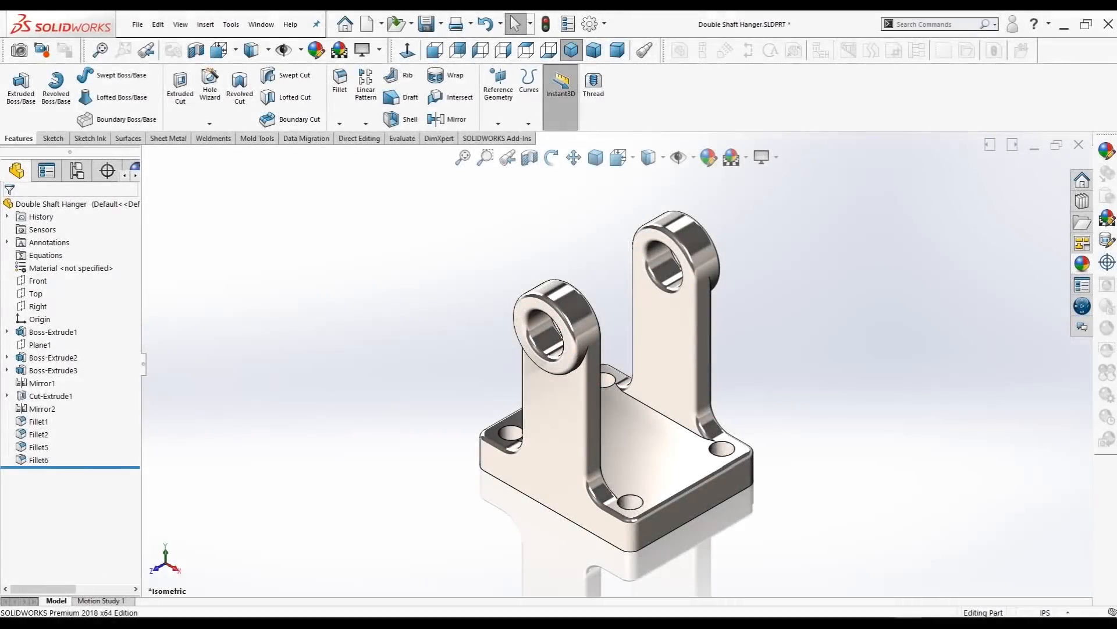
- Fillet the top edges of the four base holes with a 0.03 in radius, using no preview
{"action": "left_click", "coordinate": [340, 123]}
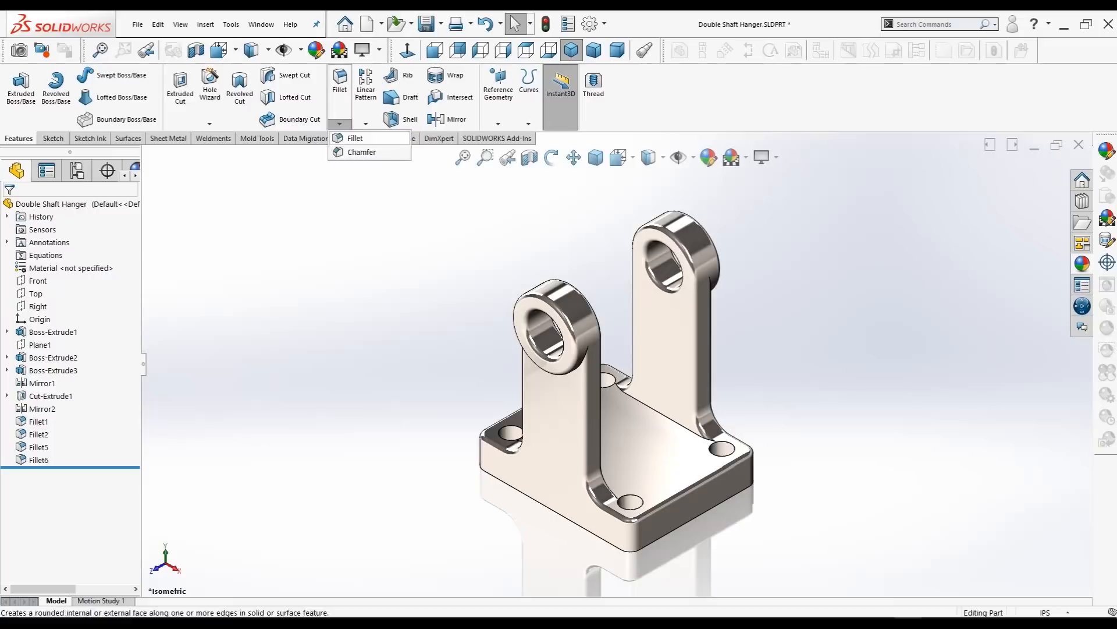
{"action": "left_click", "coordinate": [355, 138]}
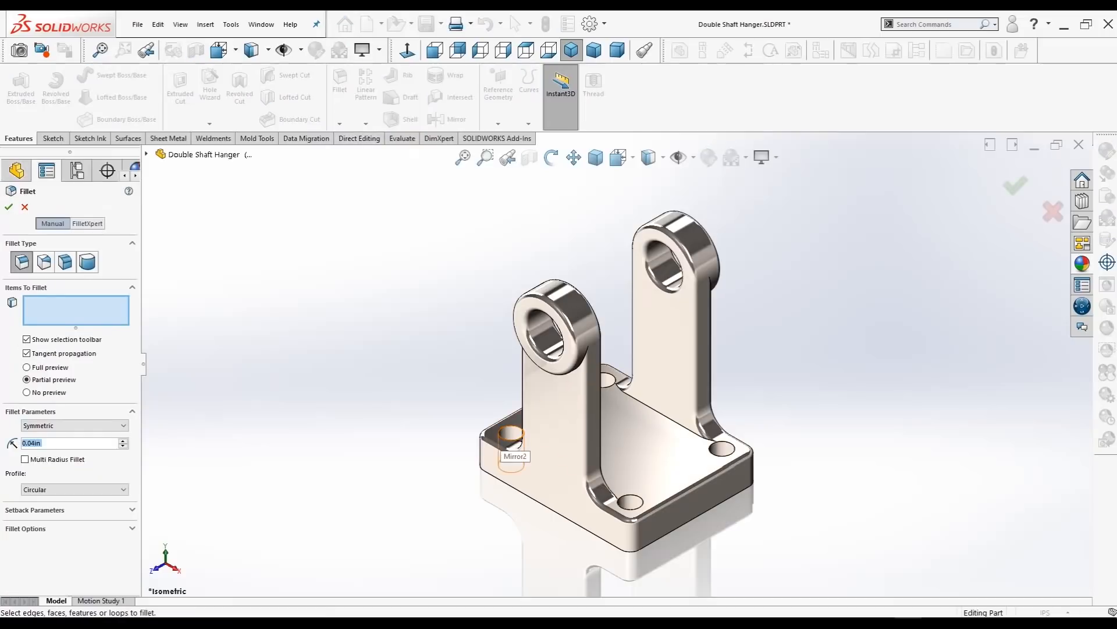
{"action": "left_click", "coordinate": [511, 433]}
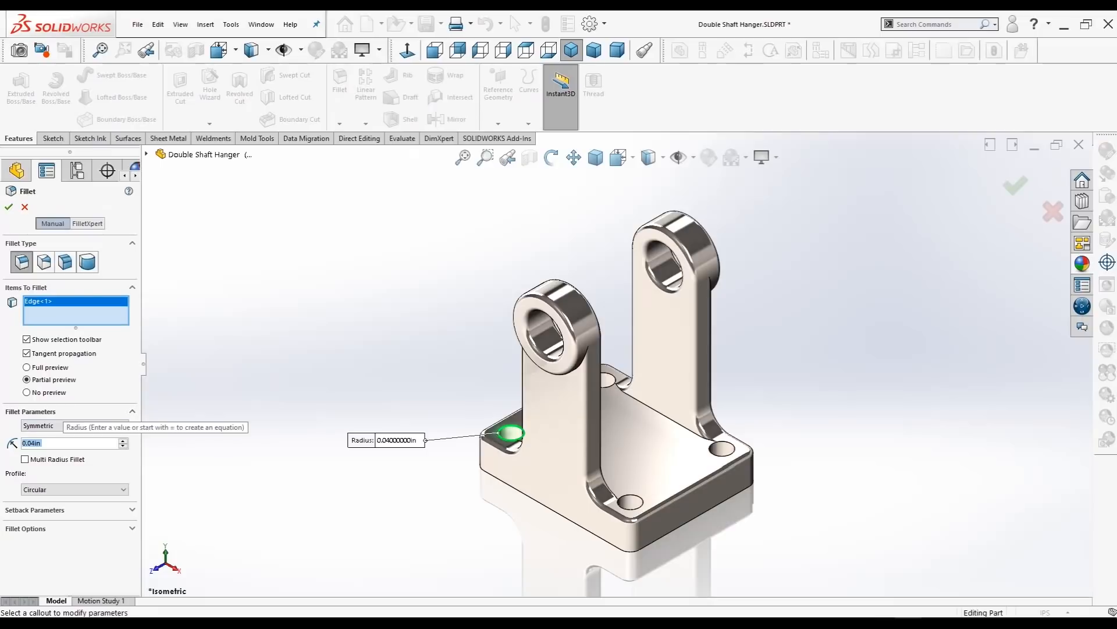
{"action": "type", "text": ".0"}
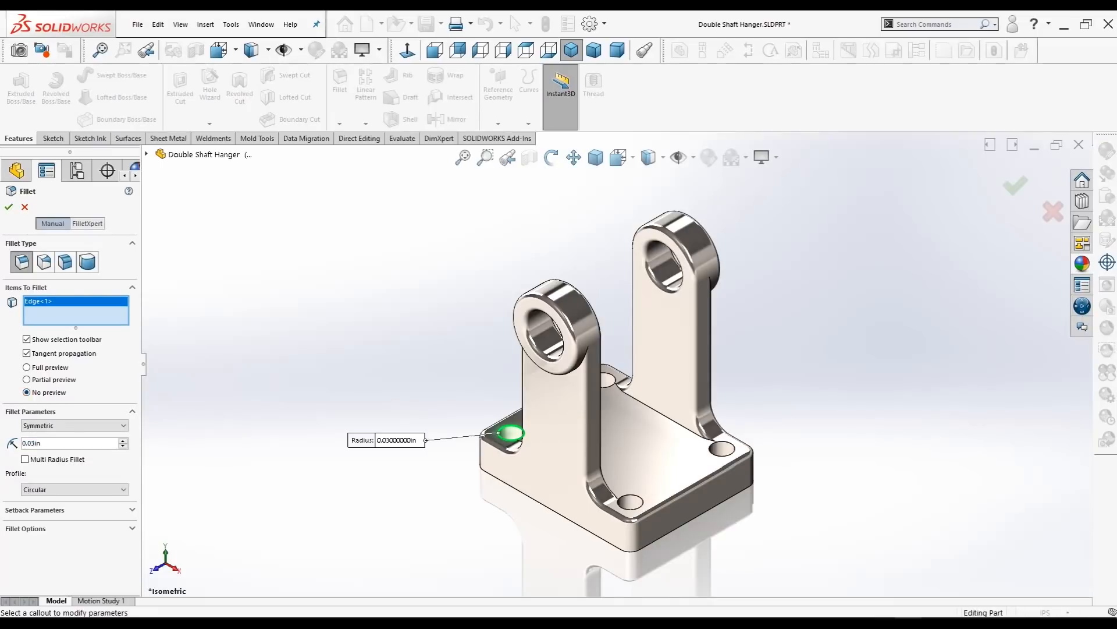
{"action": "left_click", "coordinate": [630, 500]}
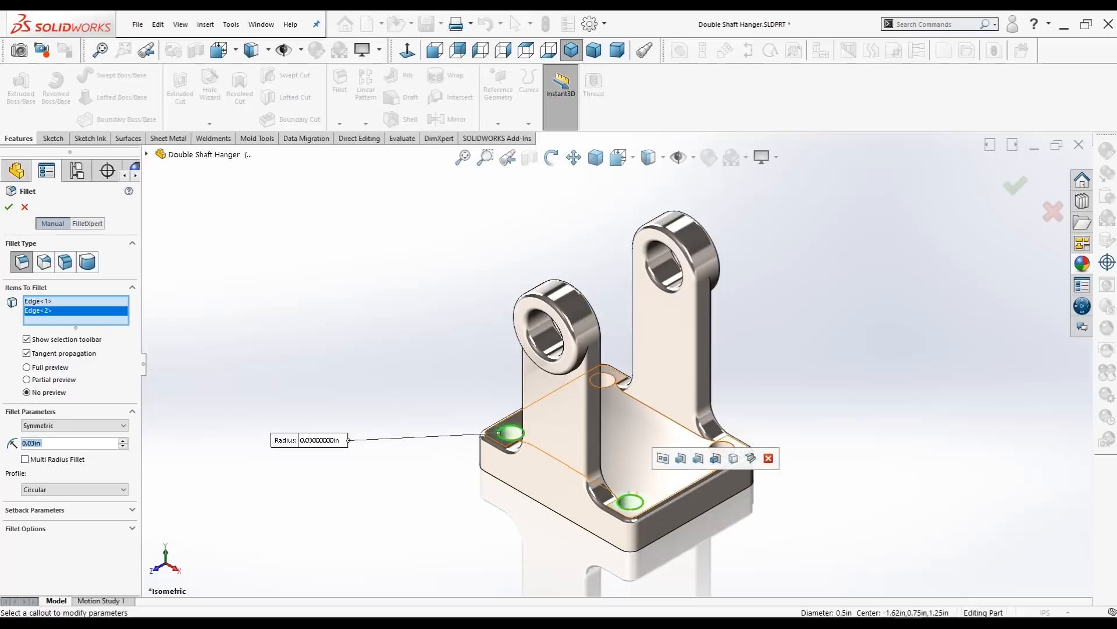
{"action": "scroll", "coordinate": [936, 506], "scroll_direction": "down", "scroll_amount": 1}
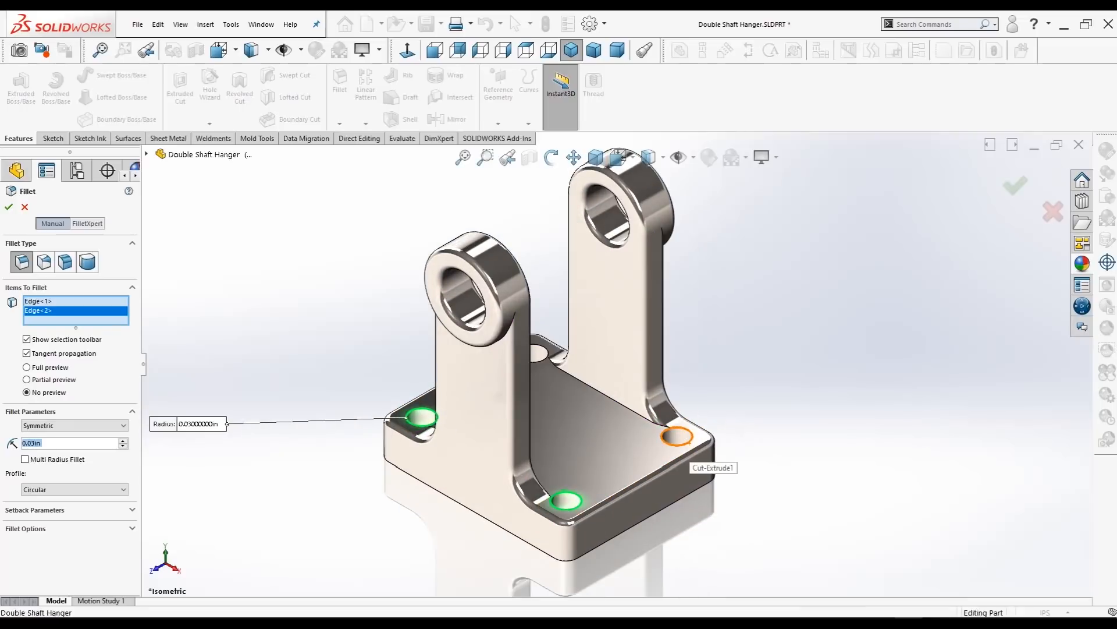
{"action": "left_click", "coordinate": [681, 446]}
{"action": "scroll", "coordinate": [680, 446], "scroll_direction": "up", "scroll_amount": 2}
{"action": "middle_click_drag", "start_coordinate": [681, 446], "coordinate": [713, 485]}
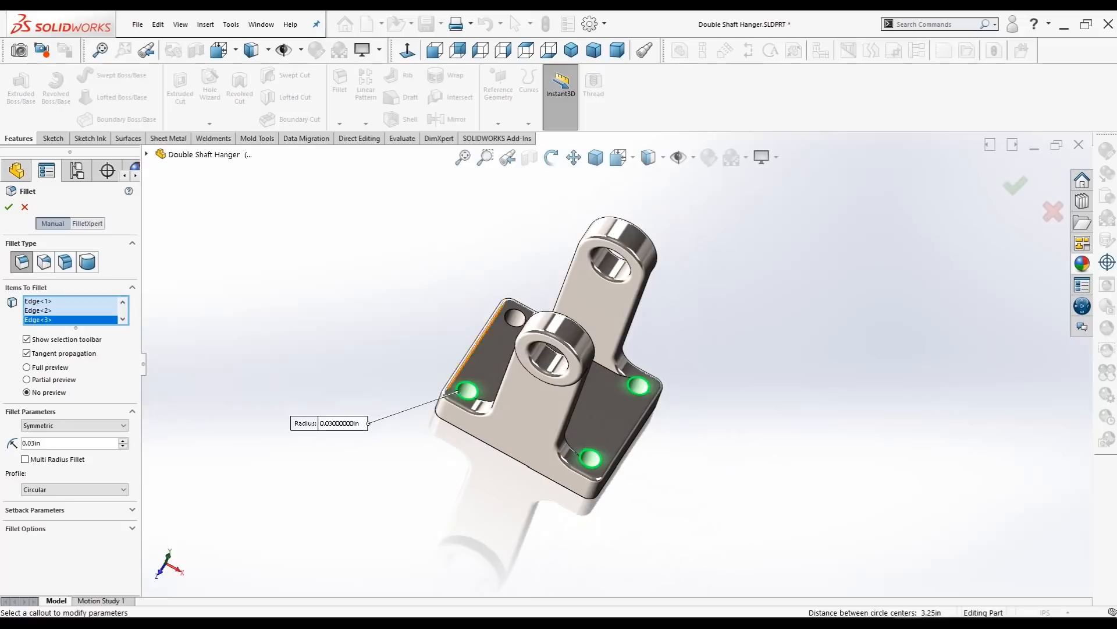
{"action": "left_click", "coordinate": [514, 317]}
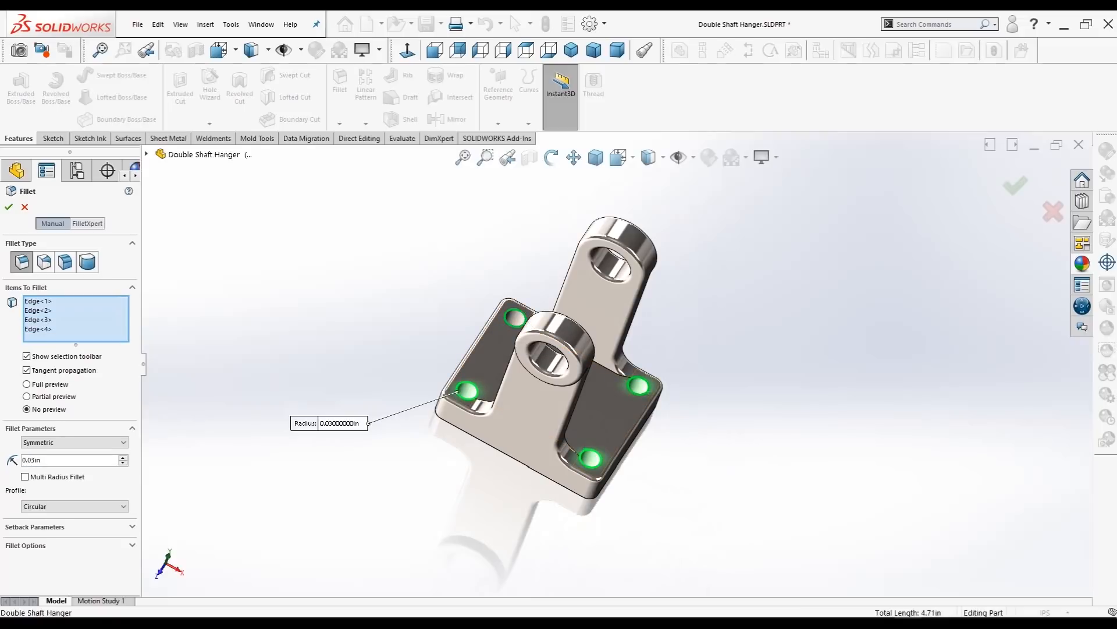
{"action": "scroll", "coordinate": [615, 362], "scroll_direction": "up", "scroll_amount": 2}
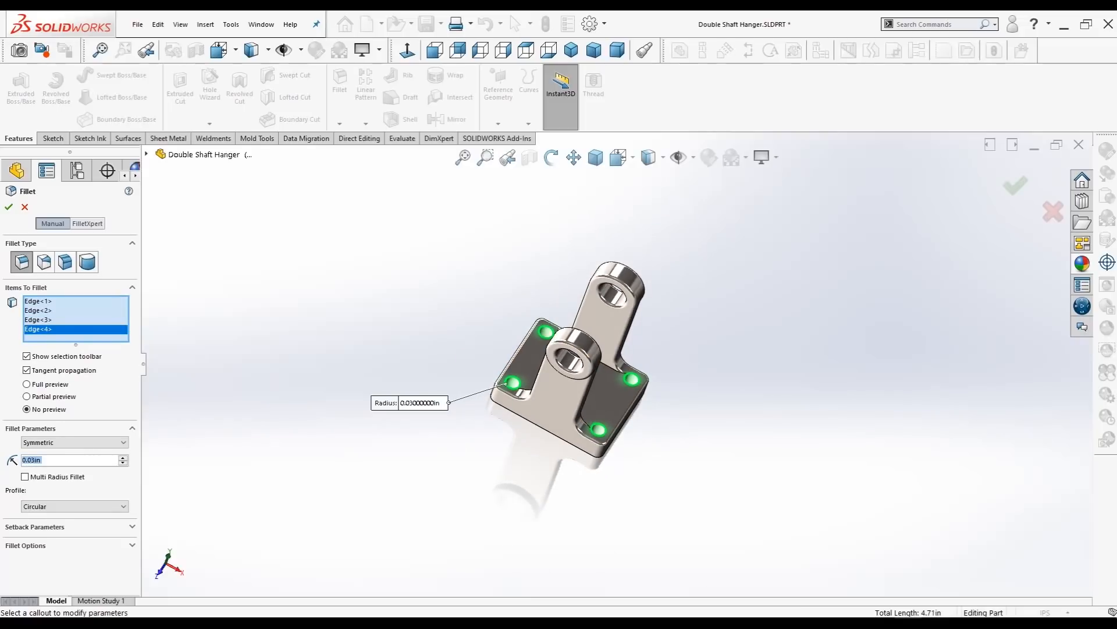
{"action": "left_click", "coordinate": [9, 207]}
- Examine the filleted hanger from several angles, including the isometric, trimetric and dimetric views
{"action": "scroll", "coordinate": [263, 439], "scroll_direction": "down", "scroll_amount": 1}
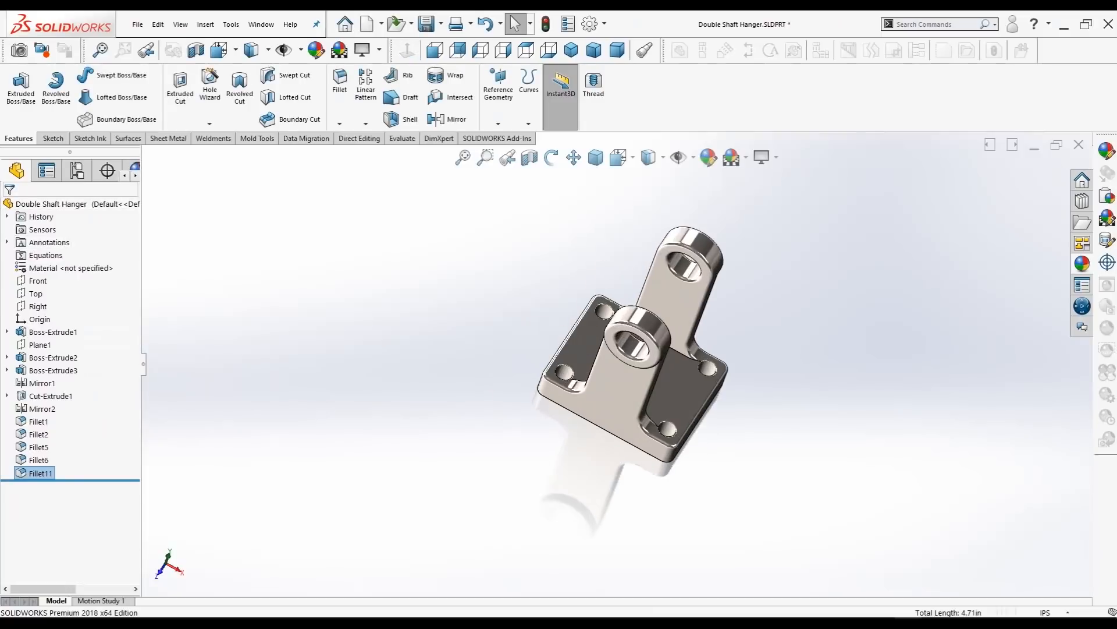
{"action": "scroll", "coordinate": [263, 439], "scroll_direction": "up", "scroll_amount": 2}
{"action": "scroll", "coordinate": [779, 434], "scroll_direction": "down", "scroll_amount": 3}
{"action": "mouse_move", "coordinate": [779, 434]}
{"action": "middle_mouse_down"}
{"action": "mouse_move", "coordinate": [693, 349]}
{"action": "mouse_move", "coordinate": [687, 309]}
{"action": "mouse_move", "coordinate": [690, 349]}
{"action": "mouse_move", "coordinate": [712, 387]}
{"action": "mouse_move", "coordinate": [772, 433]}
{"action": "middle_mouse_up"}
{"action": "middle_click_drag", "start_coordinate": [687, 332], "coordinate": [685, 329]}
{"action": "scroll", "coordinate": [684, 326], "scroll_direction": "down", "scroll_amount": 1}
{"action": "scroll", "coordinate": [657, 303], "scroll_direction": "up", "scroll_amount": 2}
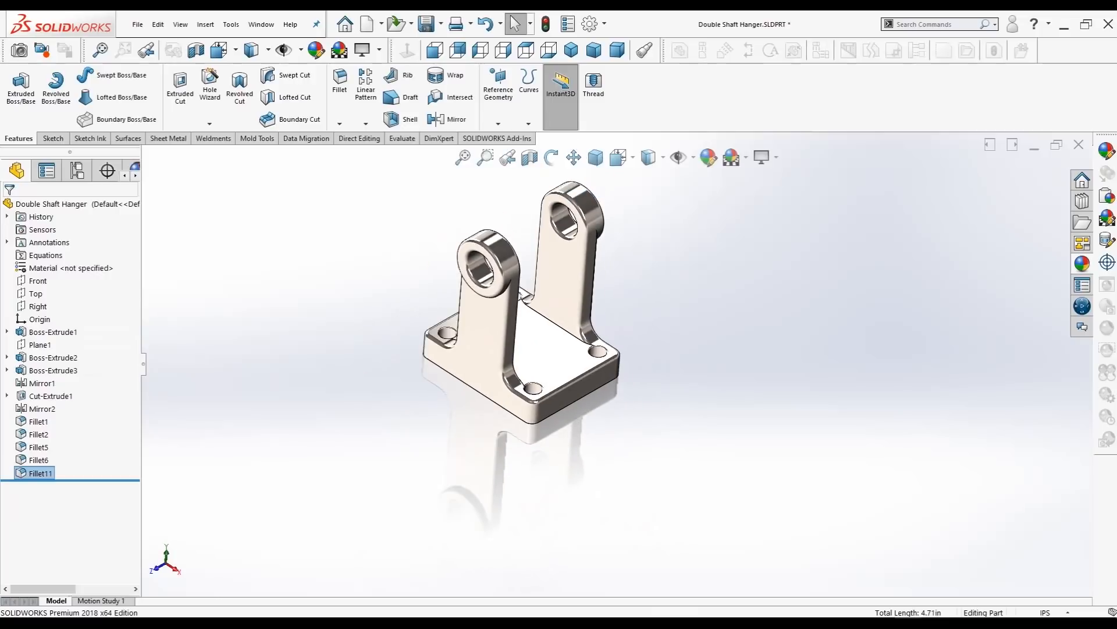
{"action": "scroll", "coordinate": [646, 273], "scroll_direction": "down", "scroll_amount": 3}
{"action": "key", "text": "ctrl+7"}
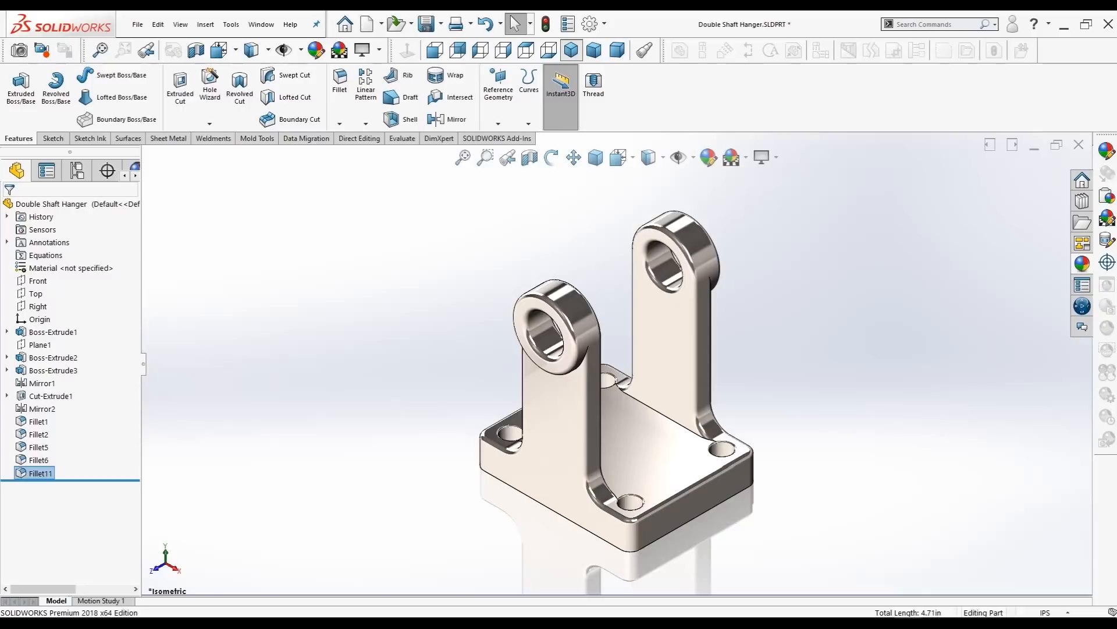
{"action": "mouse_move", "coordinate": [634, 291]}
{"action": "middle_mouse_down"}
{"action": "mouse_move", "coordinate": [553, 317]}
{"action": "mouse_move", "coordinate": [623, 299]}
{"action": "middle_mouse_up"}
{"action": "left_click", "coordinate": [571, 51]}
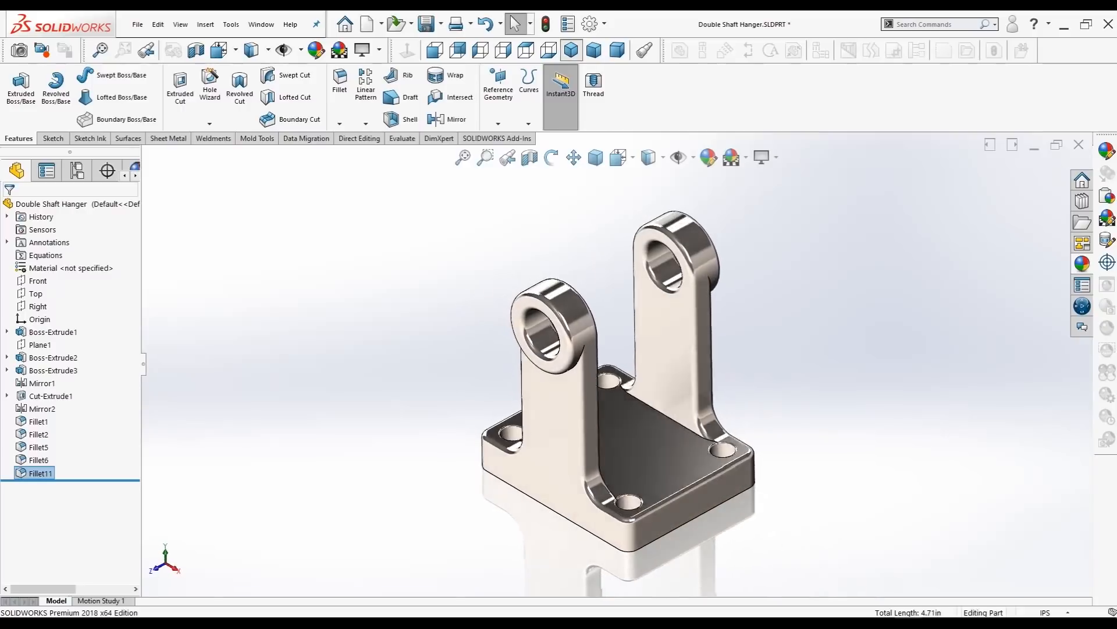
{"action": "left_click", "coordinate": [594, 50]}
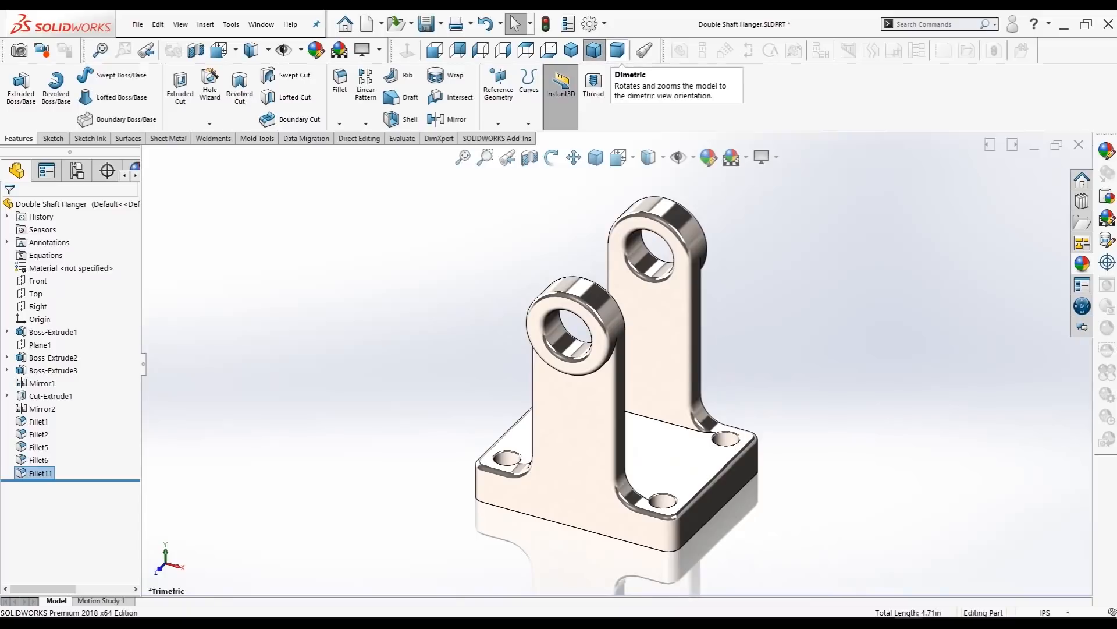
{"action": "left_click", "coordinate": [617, 51]}
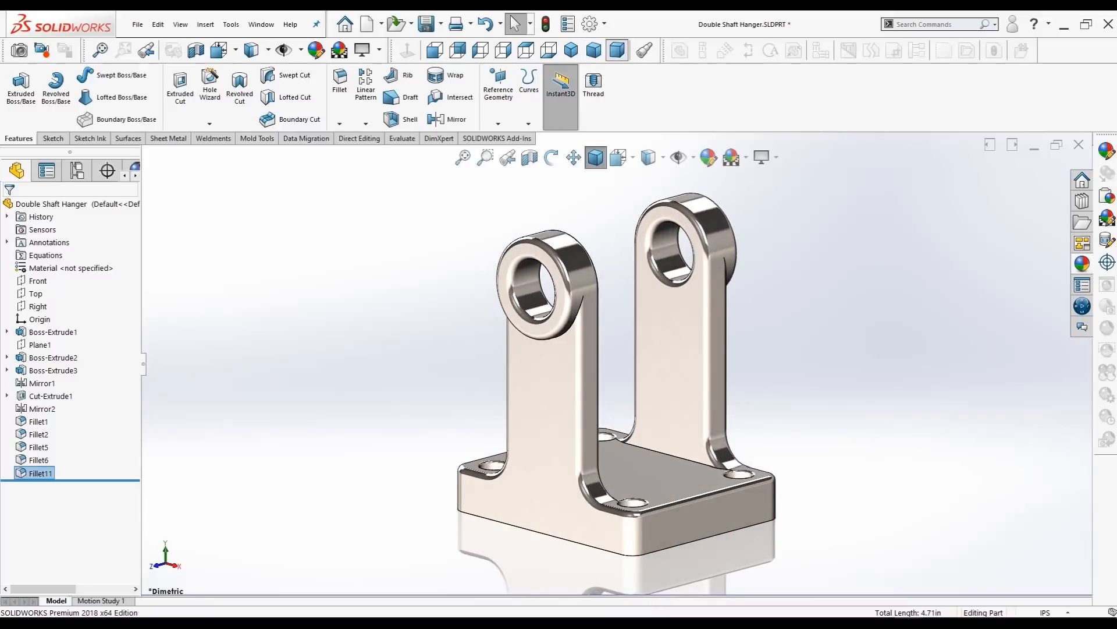
- Set the part to the isometric view and display it shaded without edges
{"action": "left_click", "coordinate": [571, 51]}
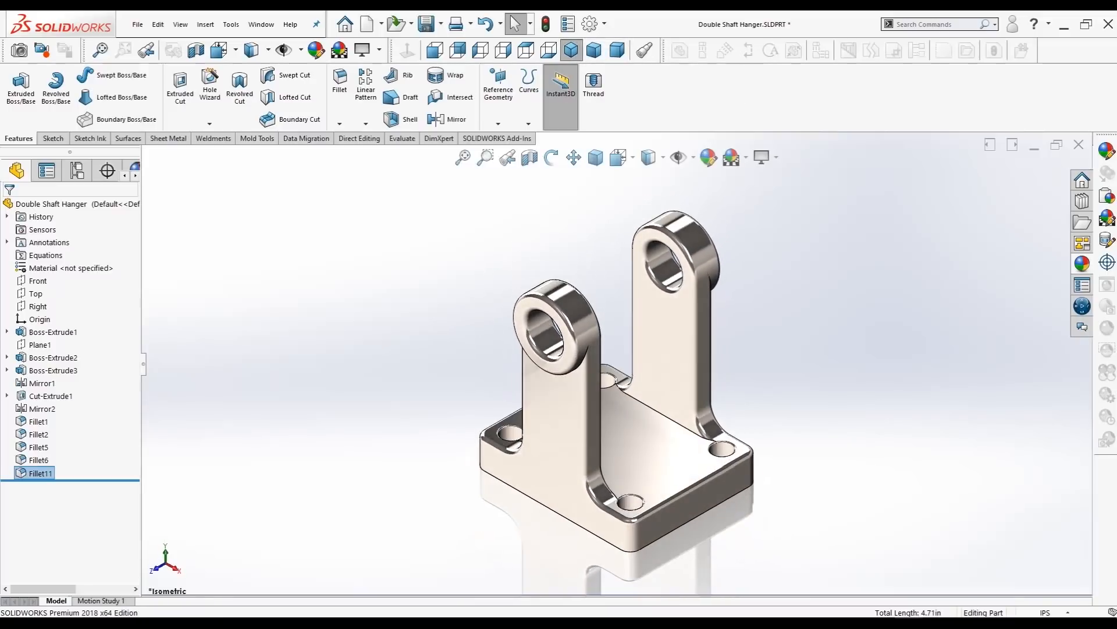
{"action": "left_click", "coordinate": [650, 158]}
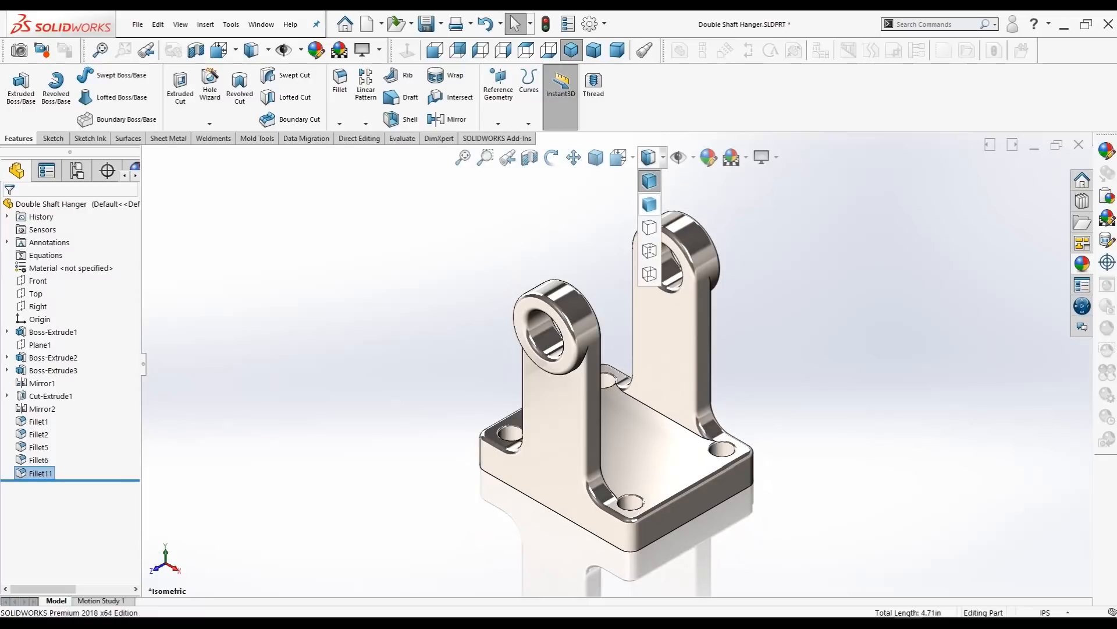
{"action": "left_click", "coordinate": [650, 204]}
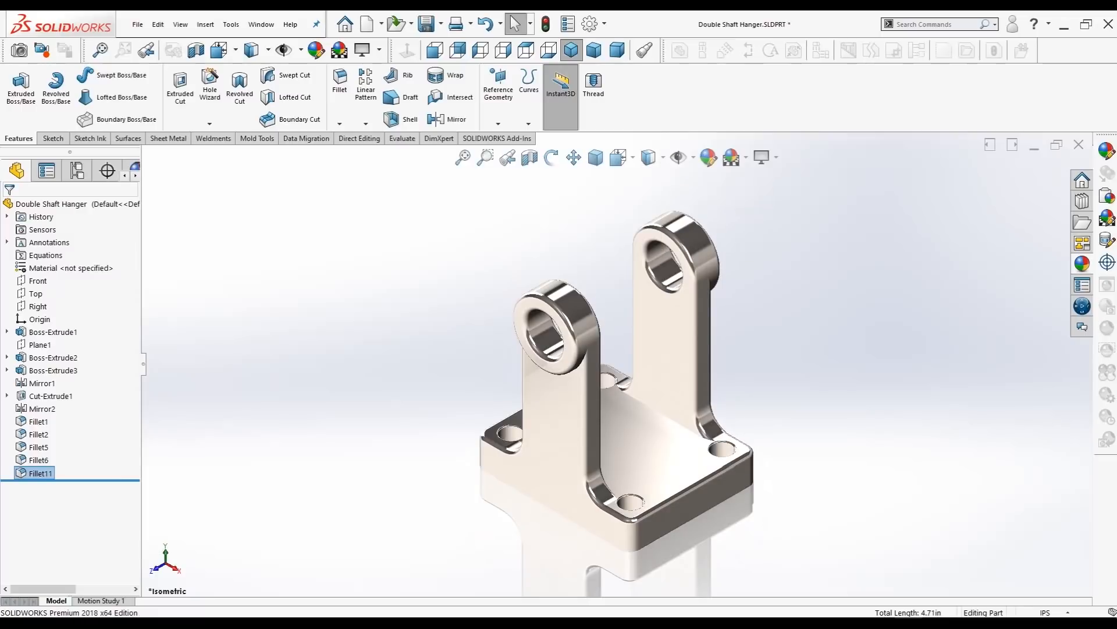